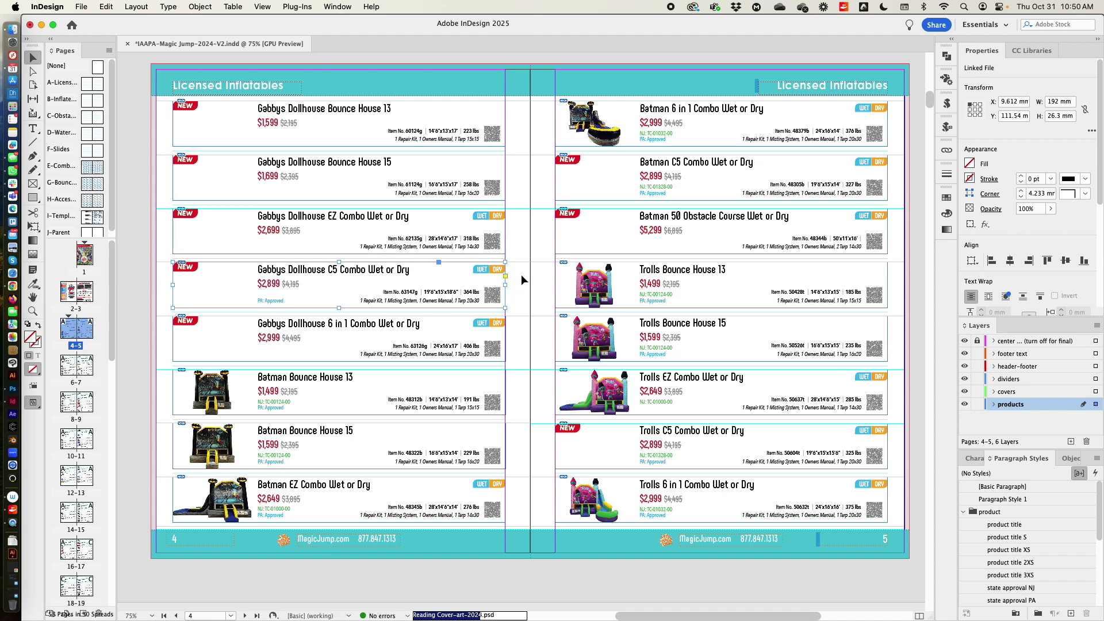
Deselect the product frame on the page 4-5 spread and look through the catalog's linked files.
left_click(520, 271)
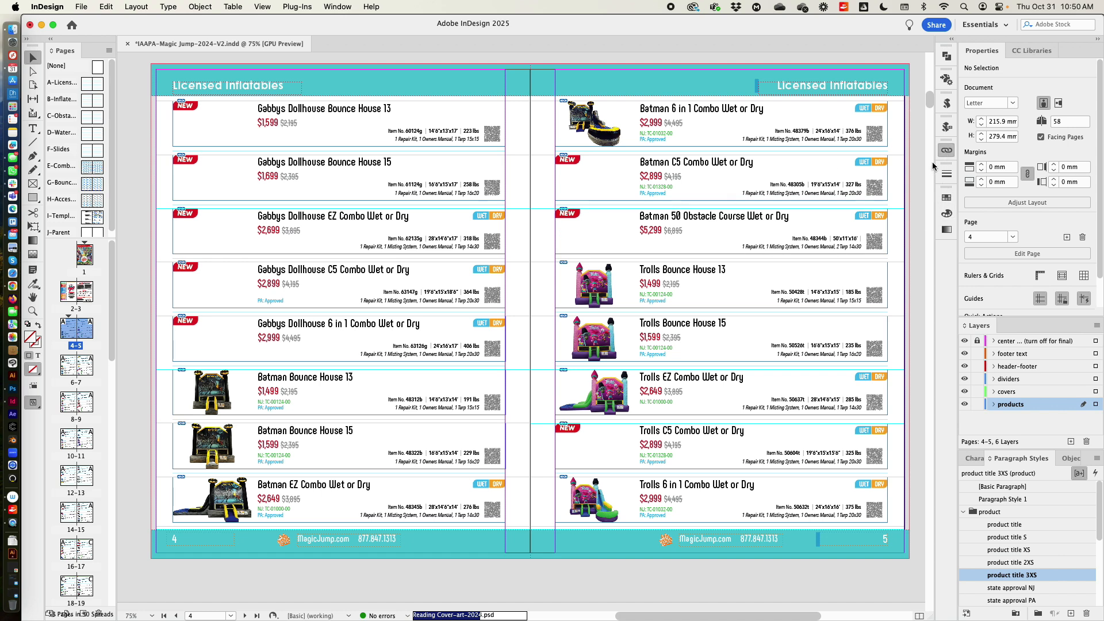
scroll(850, 191, "down", 12)
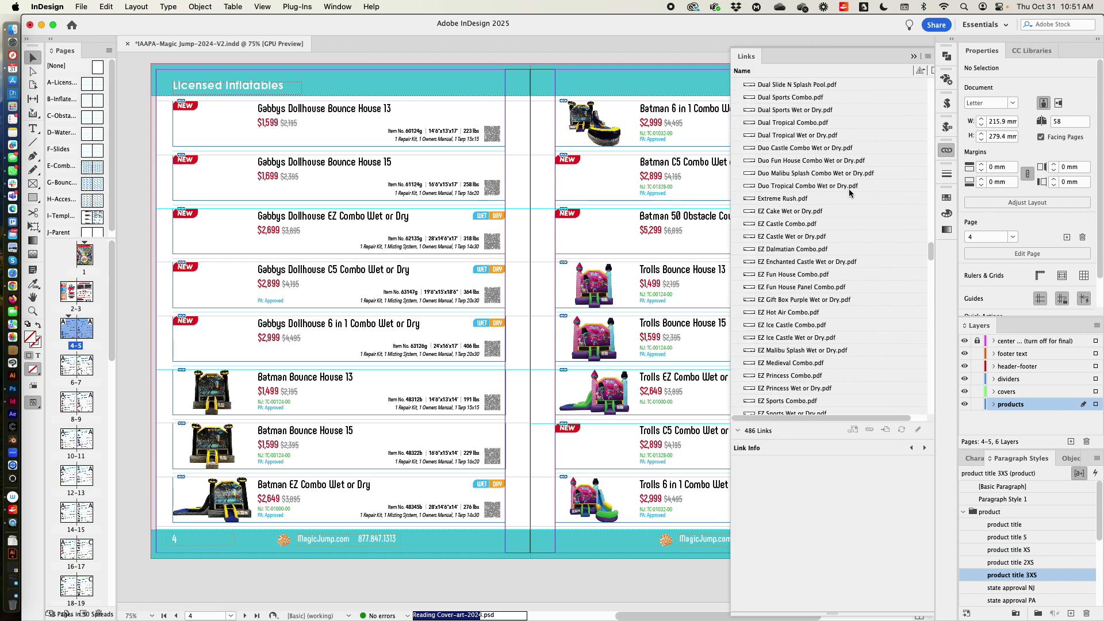
scroll(850, 192, "down", 20)
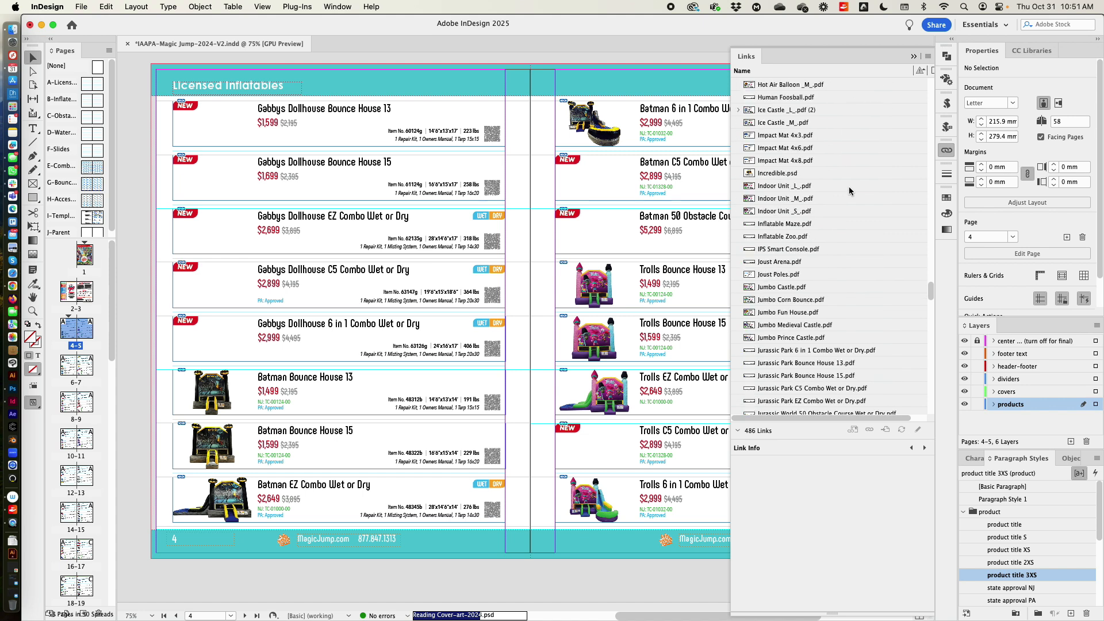
Switch to Finder and open the linked products folder of MJ Catalog 2024, selecting the 6 in 1 Castle Combo PDF.
left_click(14, 29)
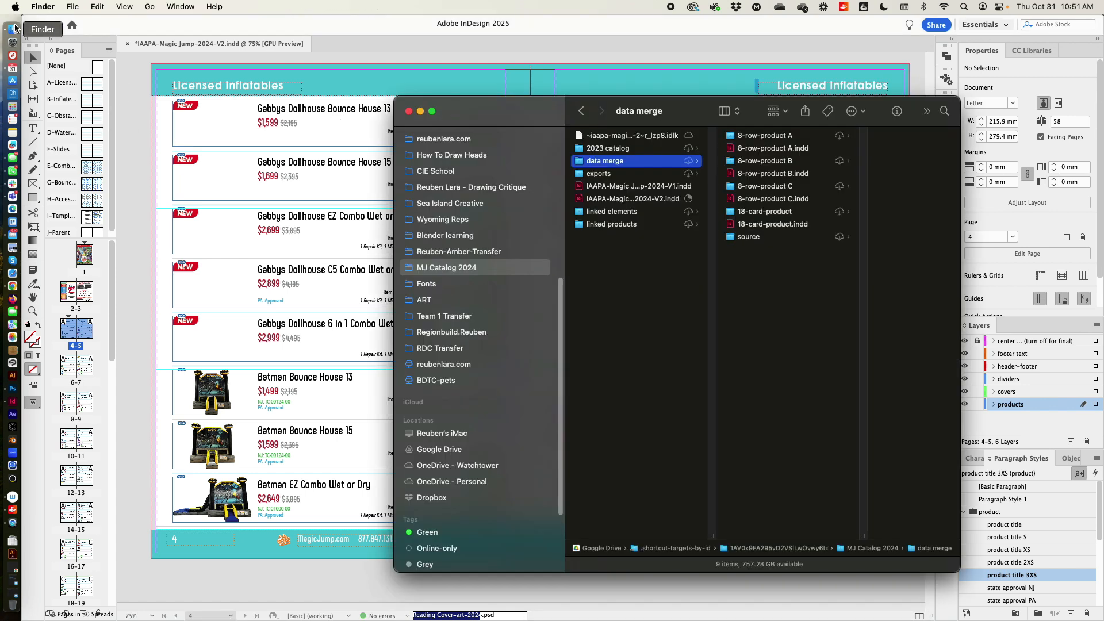
left_click(682, 201)
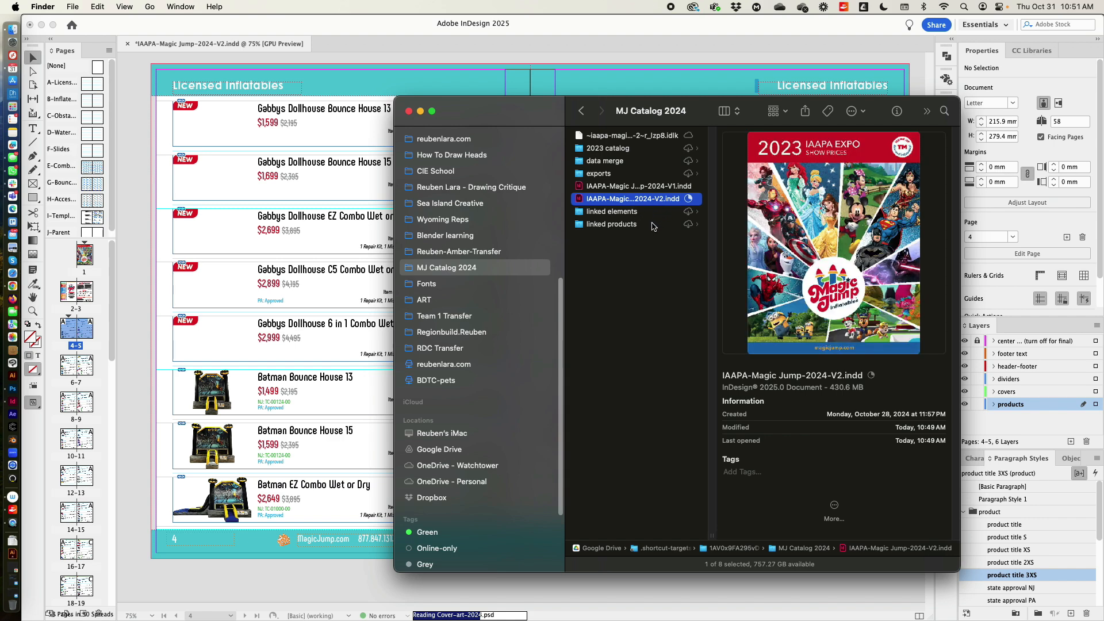
left_click(653, 225)
left_click(786, 223)
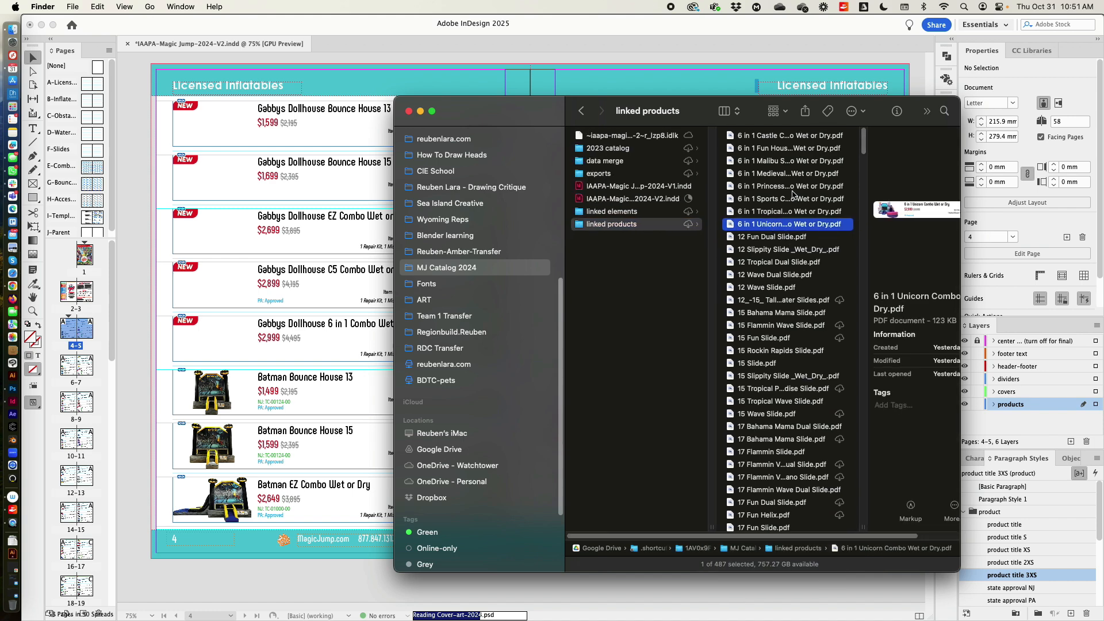
left_click(774, 188)
left_click(743, 137)
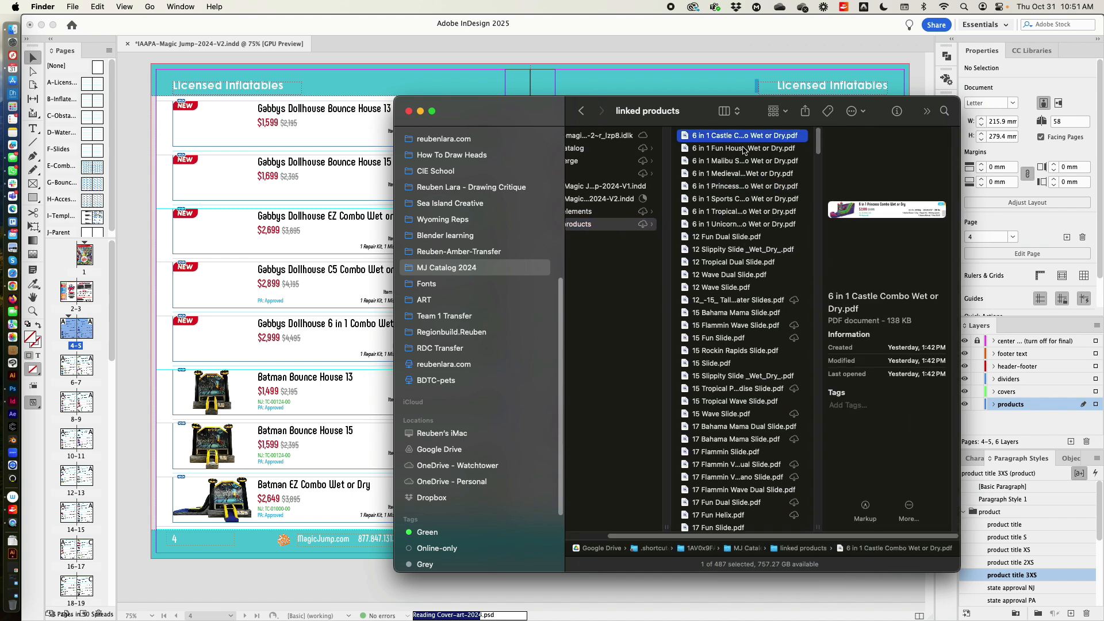
Preview the row-layout product PDFs one after another, from the 6 in 1 Castle Combo through 15 Flammin Wave Slide.pdf.
key("space")
key("Down")
key("Down")
key("Down")
key("Down")
key("Down")
key("Down")
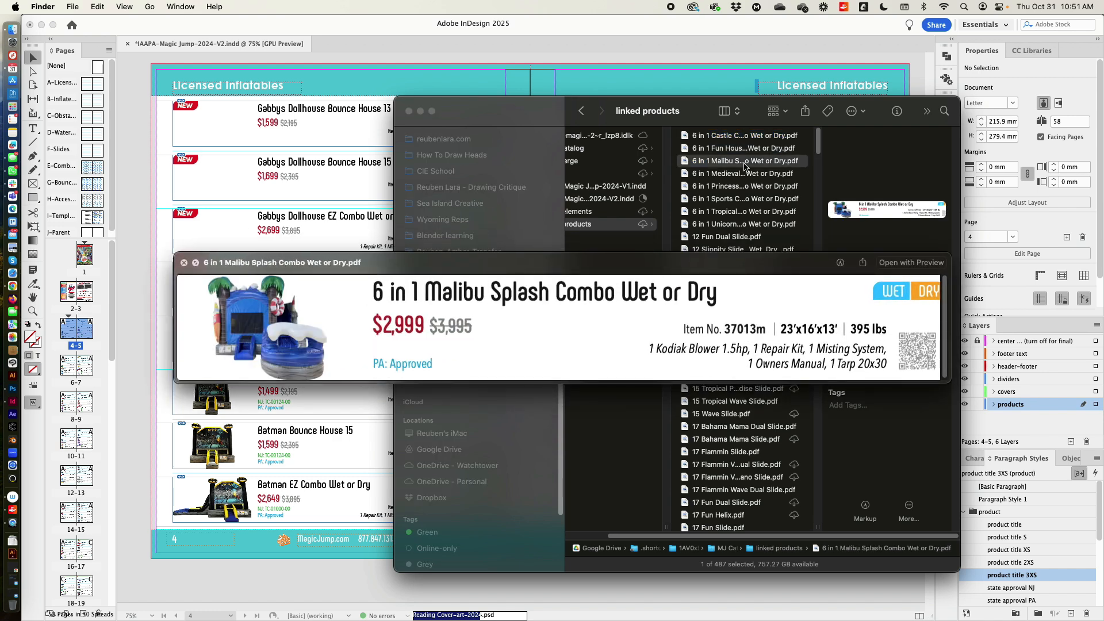
key("Down")
key("Down")
key("Down")
key("Down")
key("Down")
key("Down")
key("Down")
key("Down")
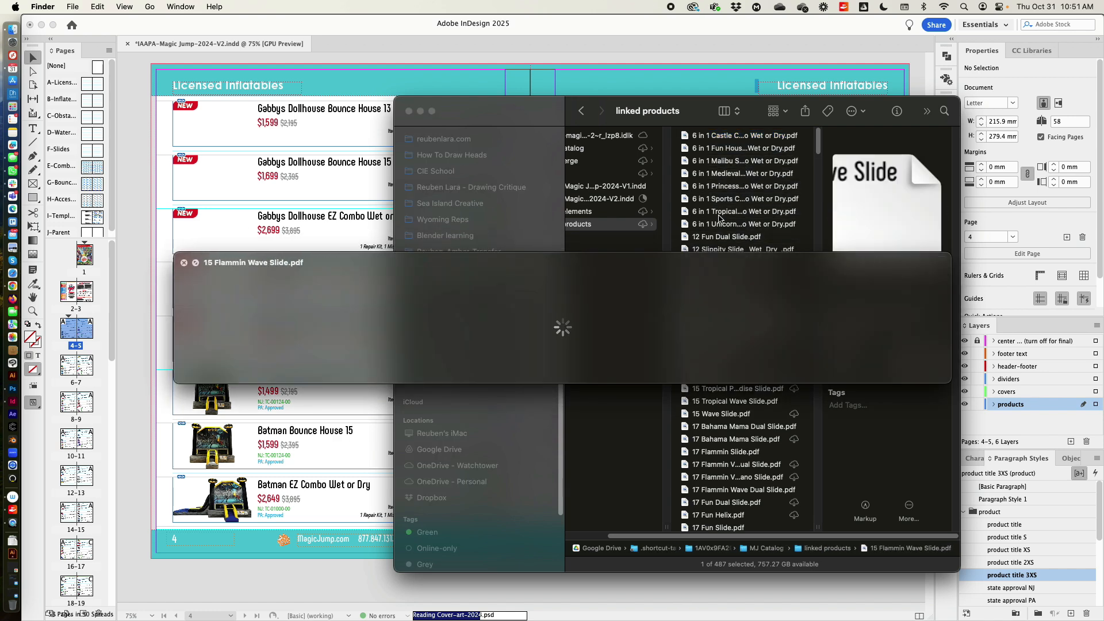
key("space")
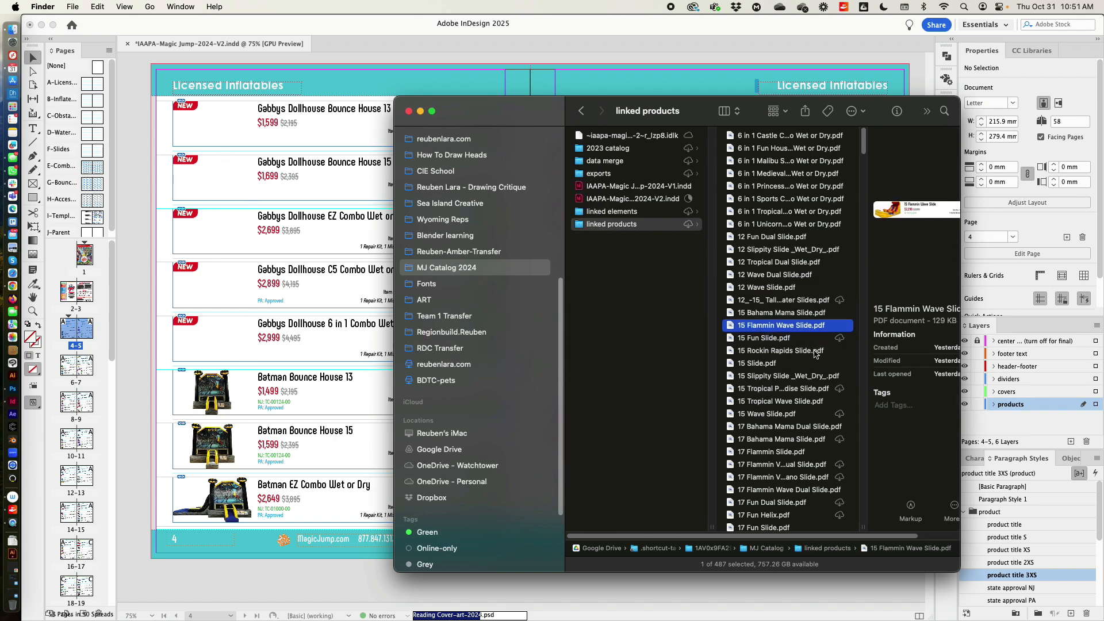
Preview 18 Single Lane Slide.pdf and the neighbouring slide PDFs, including 18 Velocity, 17 Tropical Wave Slide and 17 Tropical Paradise Dual Slide.
scroll(817, 354, "down", 5)
left_click_drag(862, 156, 863, 183)
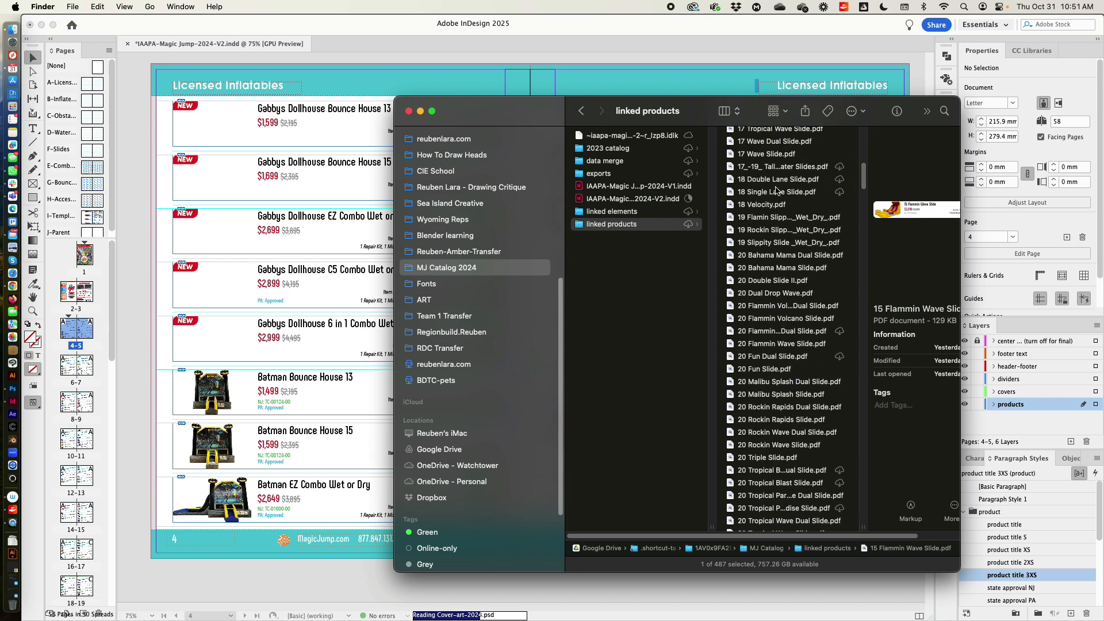
left_click(775, 191)
key("Down")
key("Down")
left_click(776, 192)
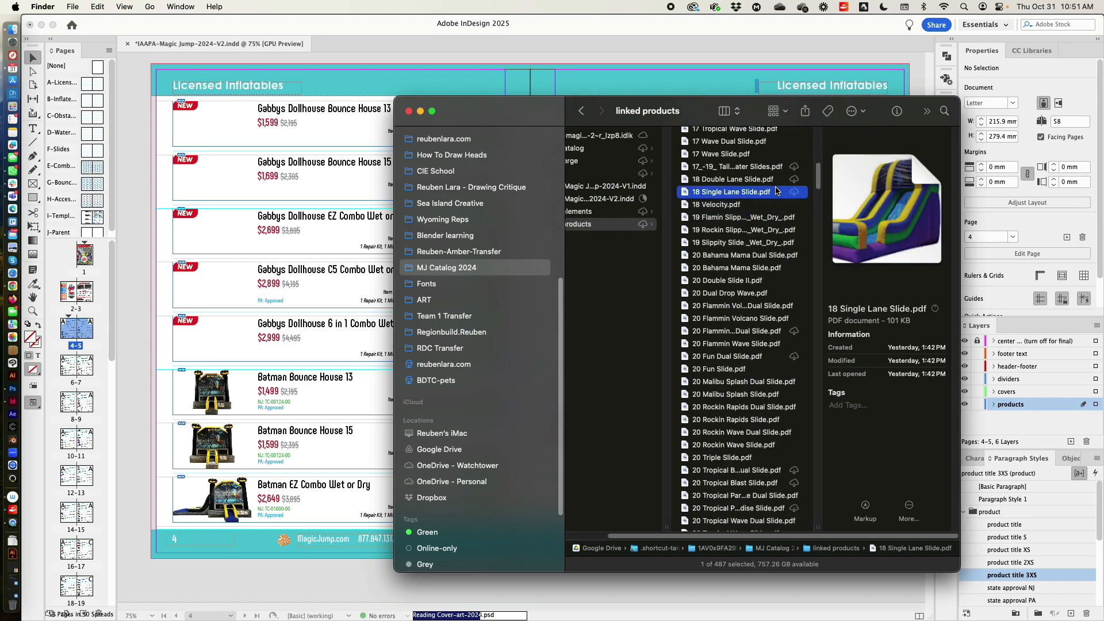
key("space")
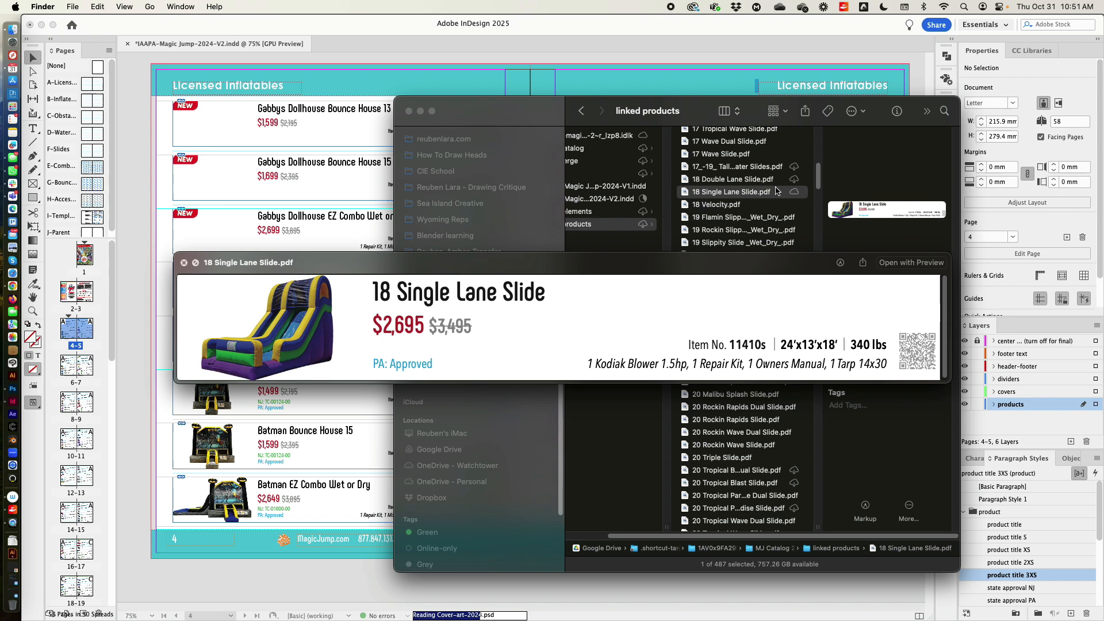
key("Up")
key("Up")
key("Up")
key("Down")
key("Down")
key("Down")
key("Down")
key("Down")
key("Up")
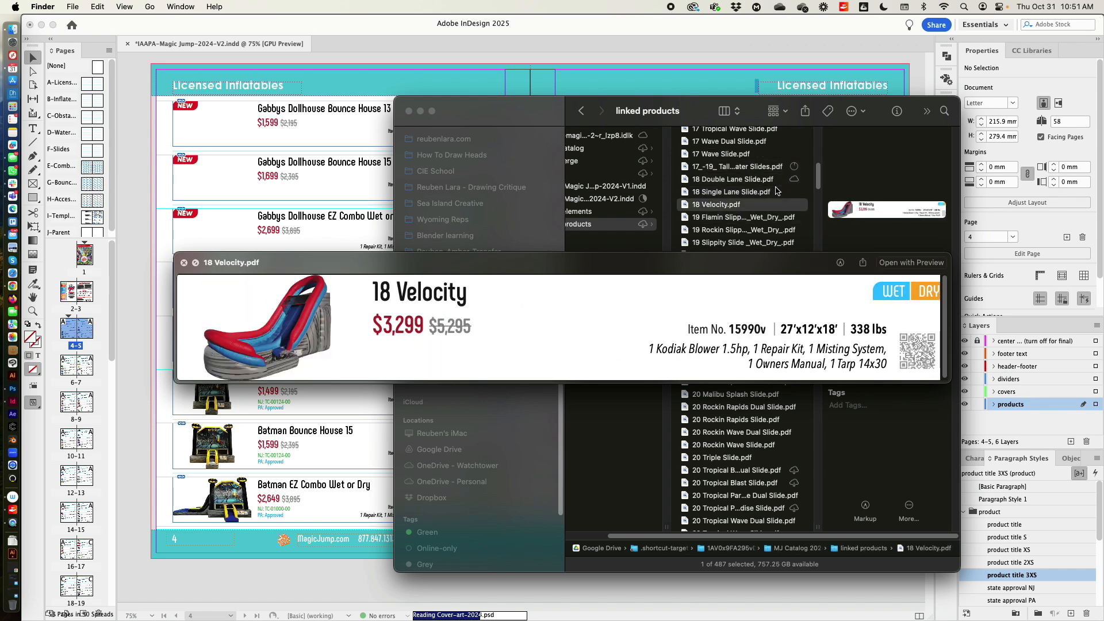
key("Up")
key("Up")
key("Up")
key("Up")
key("Up")
key("Up")
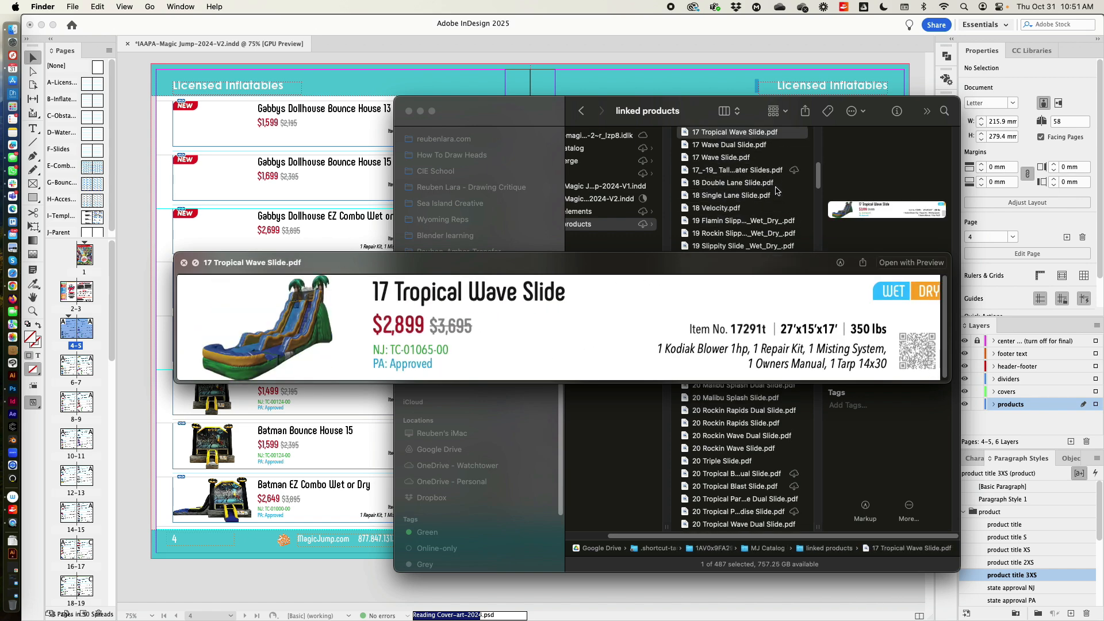
key("Up")
key("Up")
key("Up")
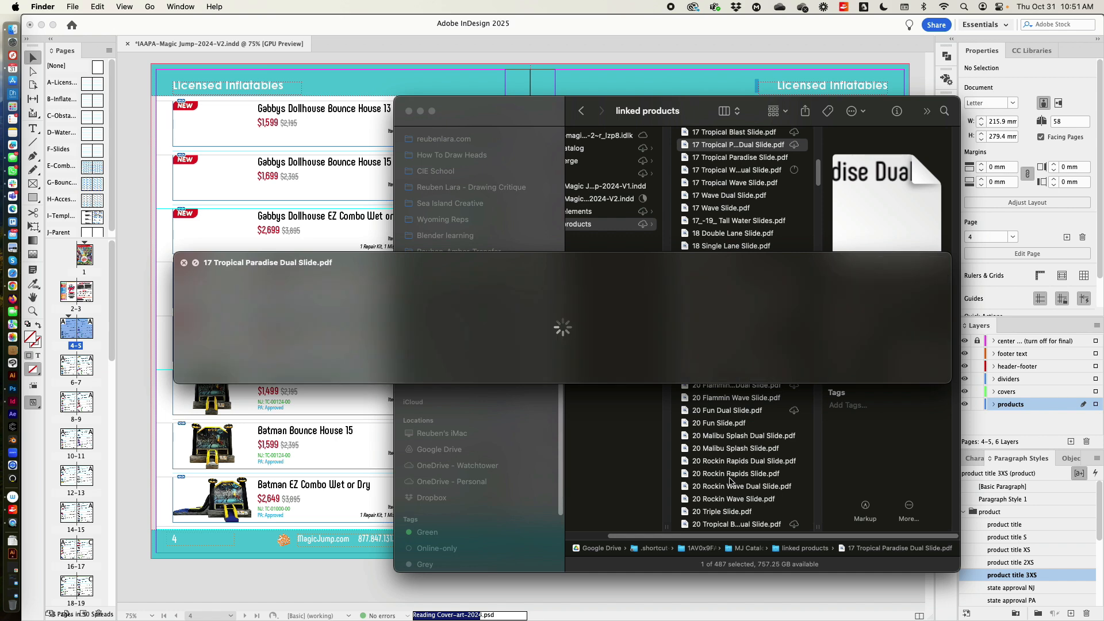
Preview the card-layout Ball Pit PDFs further down the linked products folder, ending on Ball Pit _L_.pdf, and close the preview.
scroll(730, 480, "down", 15)
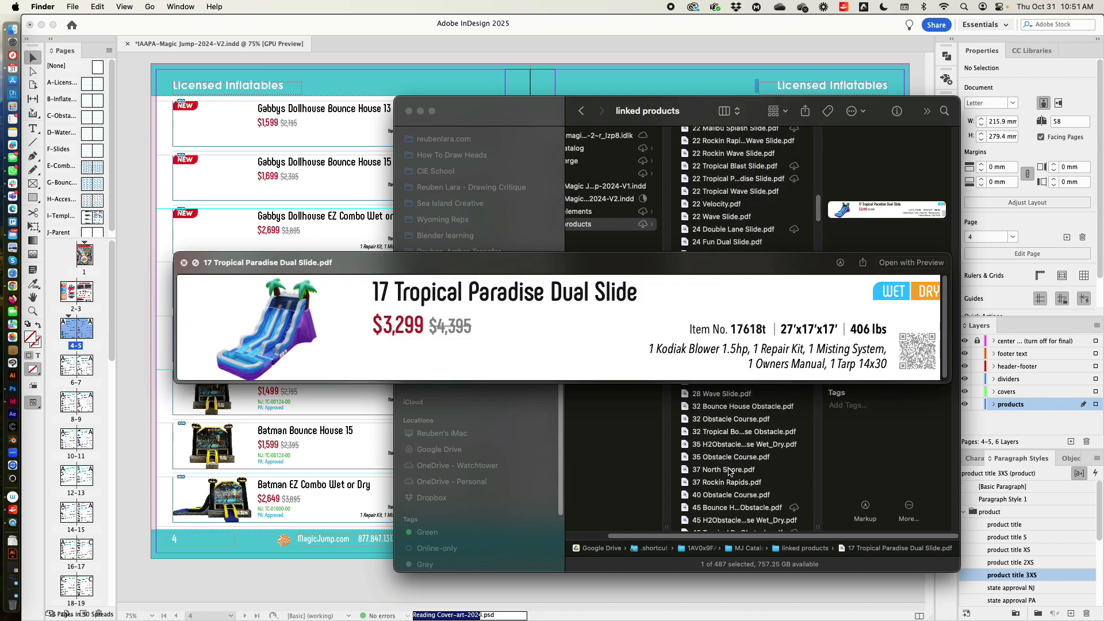
scroll(729, 472, "down", 15)
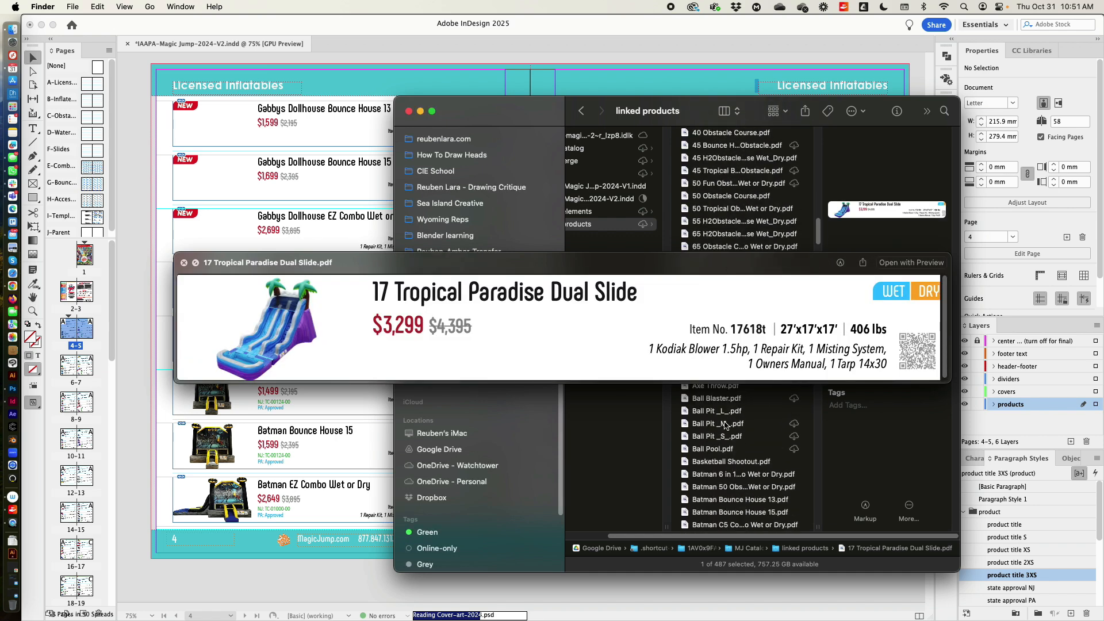
left_click(747, 430)
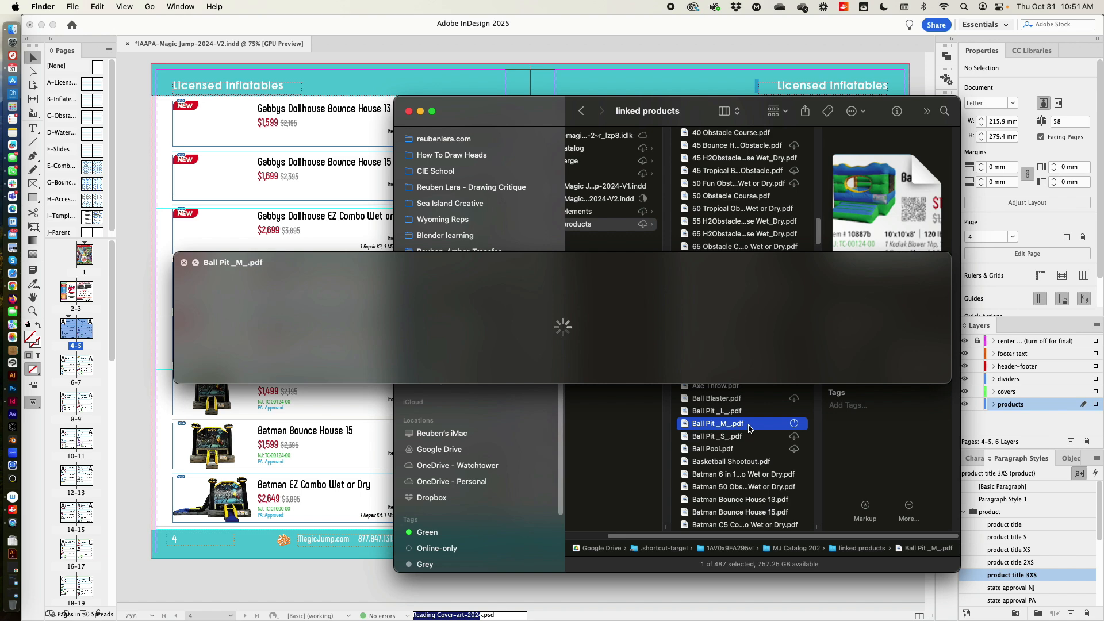
key("Down")
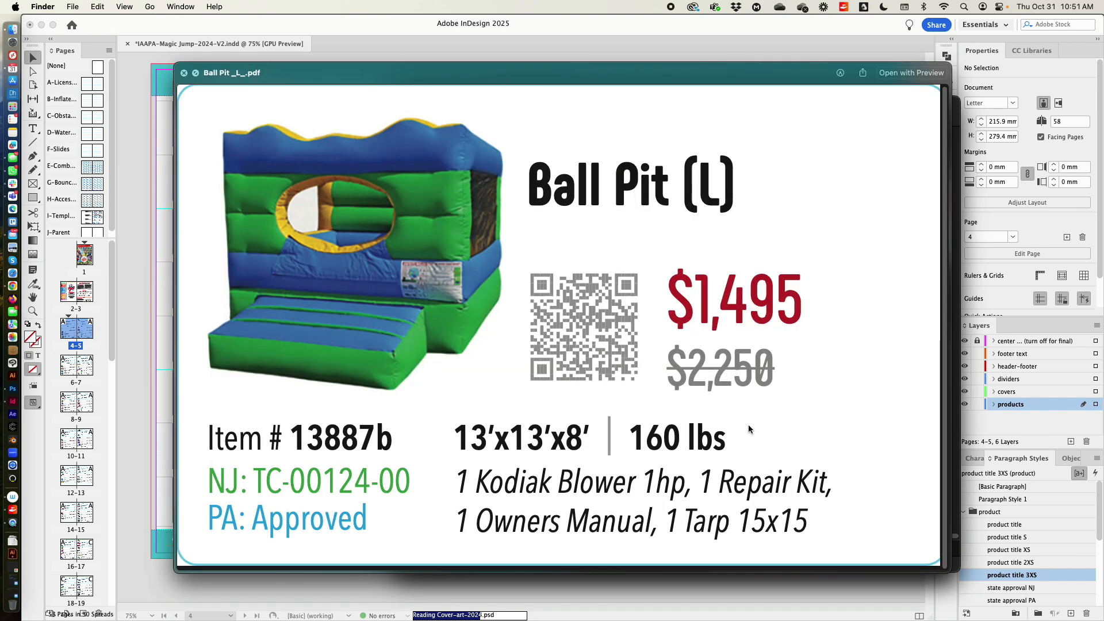
key("Down")
key("Down")
key("Up")
key("Up")
key("space")
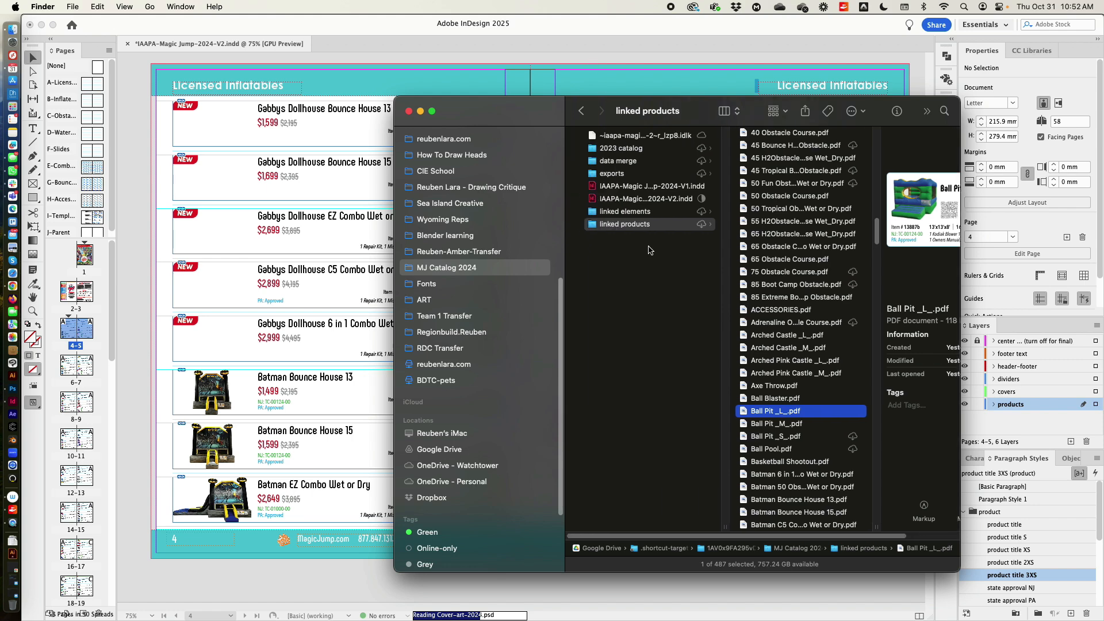
Inspect the 18-card-product and 8-row-product A, B and C subfolders inside the data merge folder.
left_click(636, 165)
left_click_drag(690, 117, 679, 117)
left_click(754, 213)
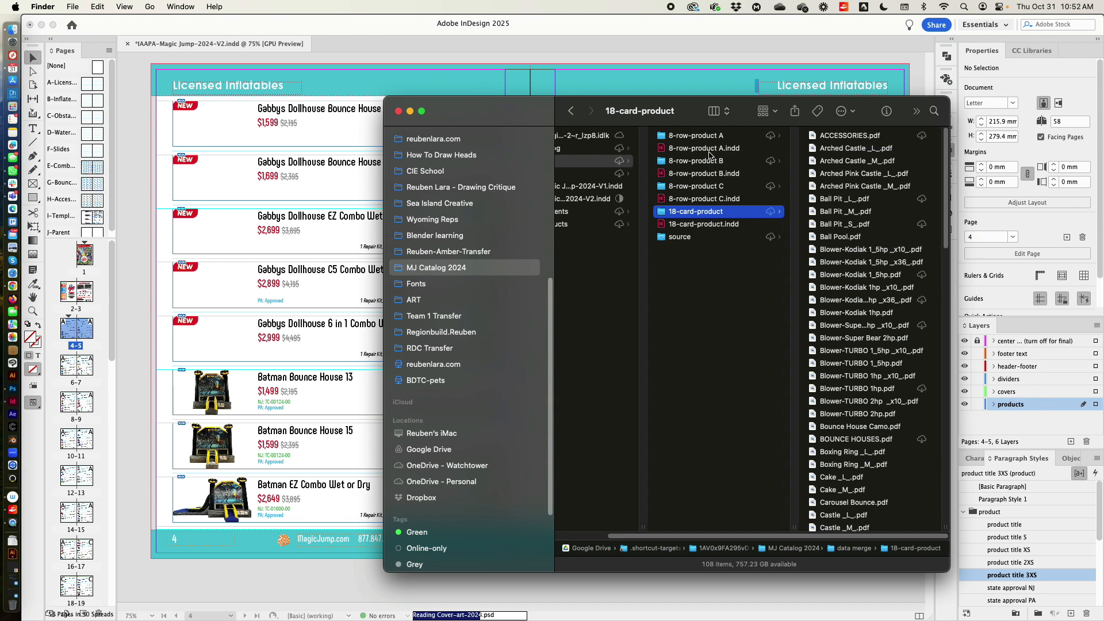
left_click(703, 140)
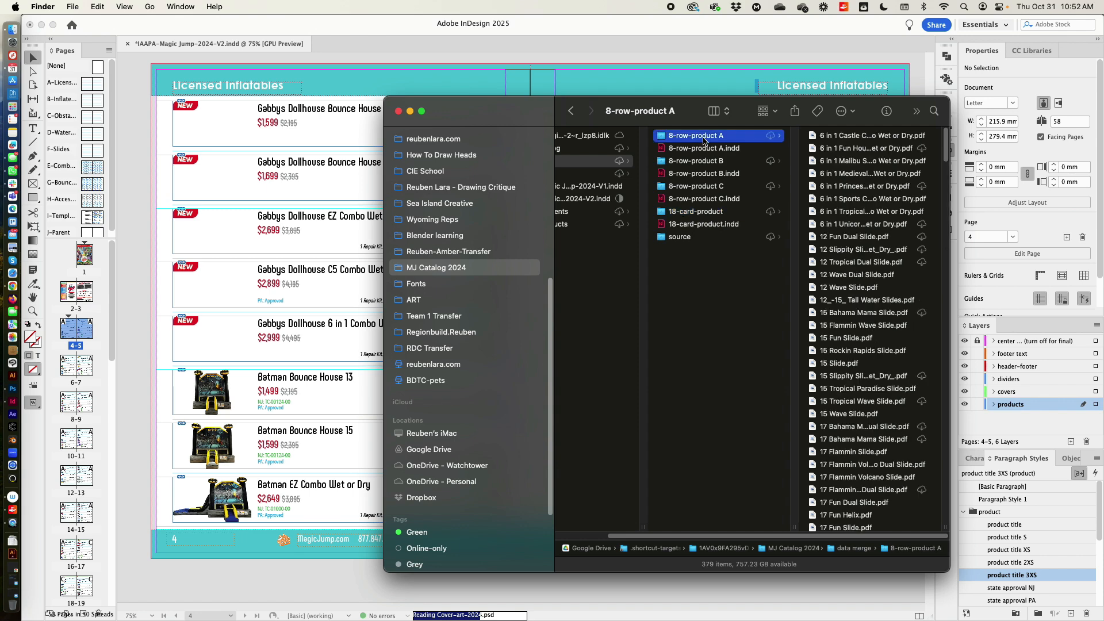
left_click(695, 163)
left_click(704, 188)
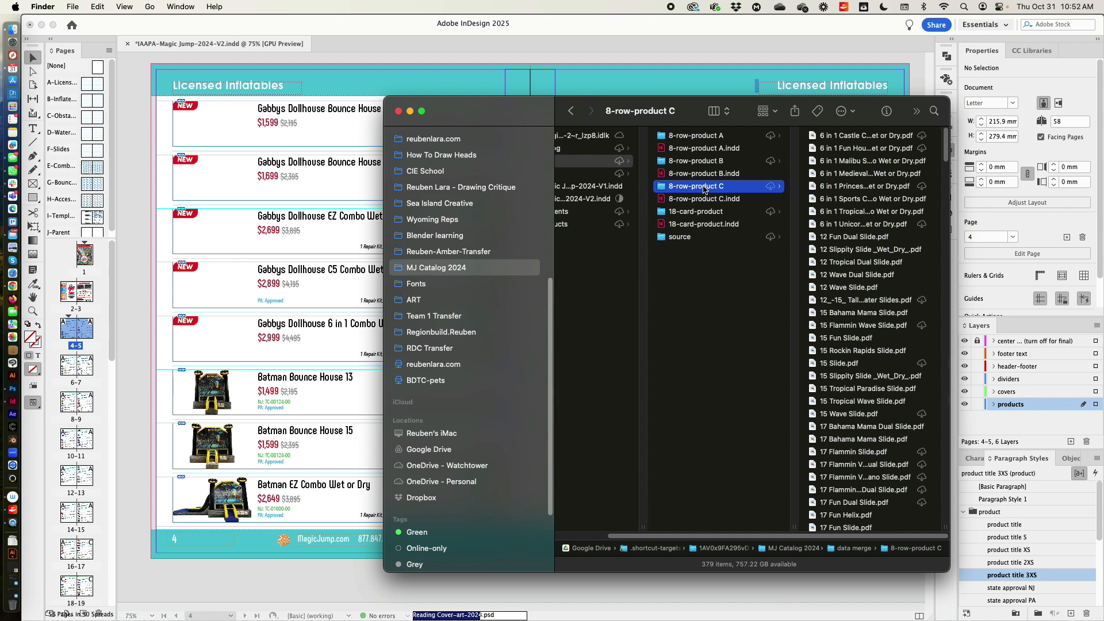
Open 8-row-product C.indd in InDesign, collapse the links list and leave preview mode to show the template's frames and pasteboard notes.
left_click(693, 200)
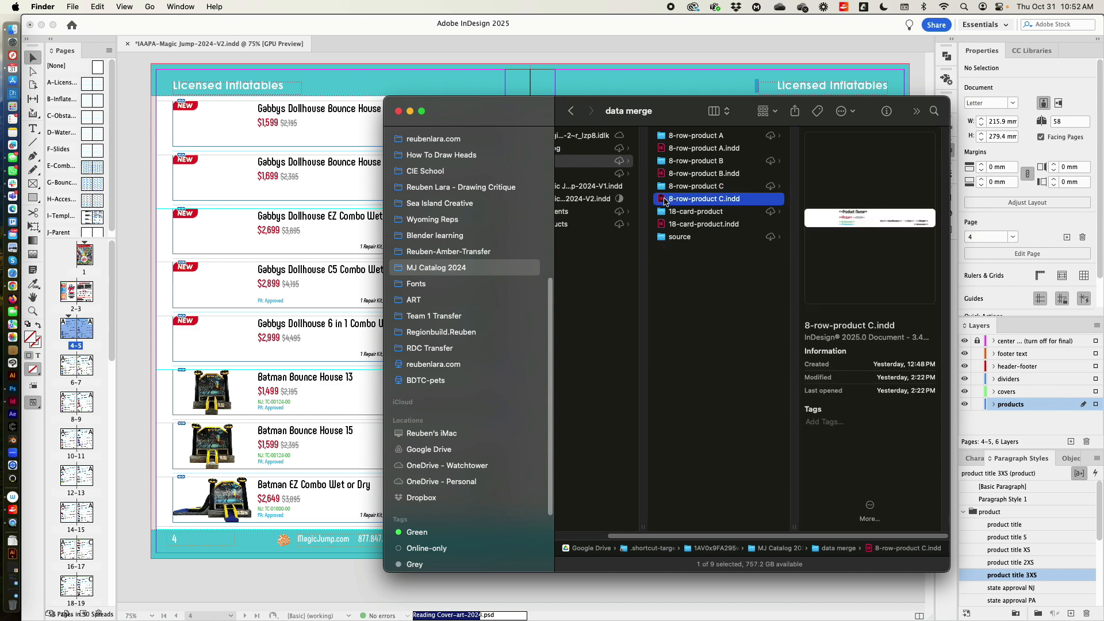
double_click(664, 201)
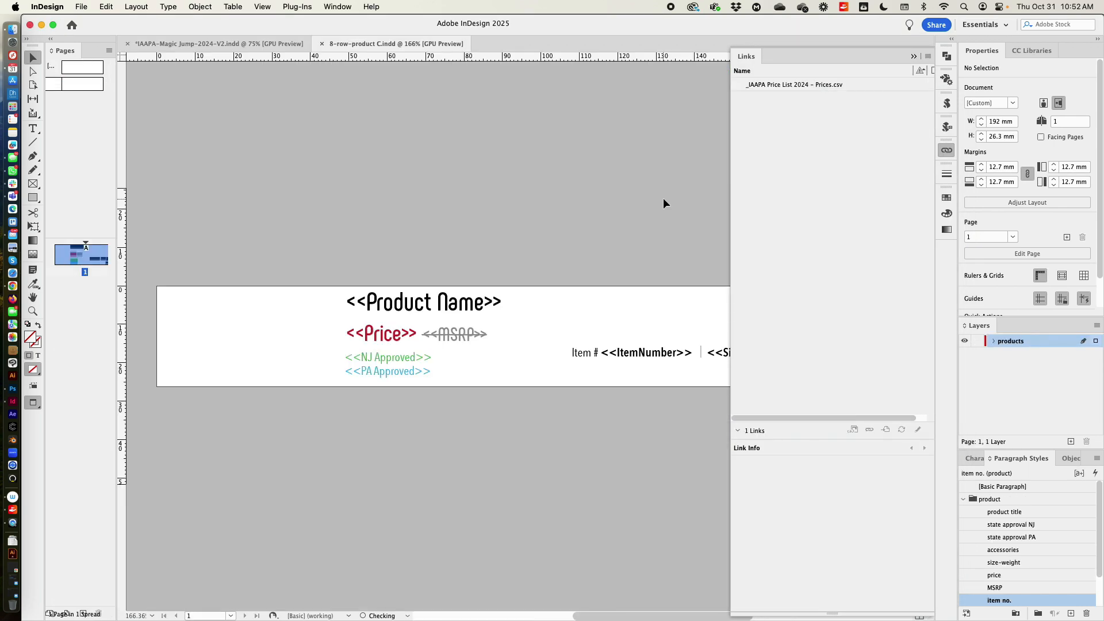
left_click(947, 151)
key("w")
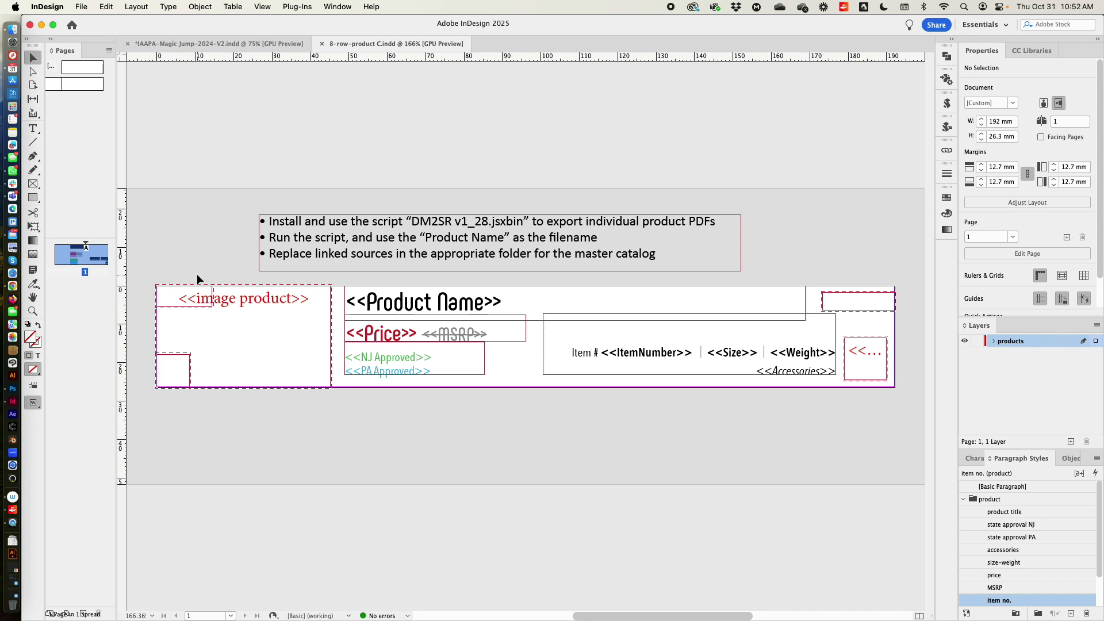
scroll(197, 274, "left", 2)
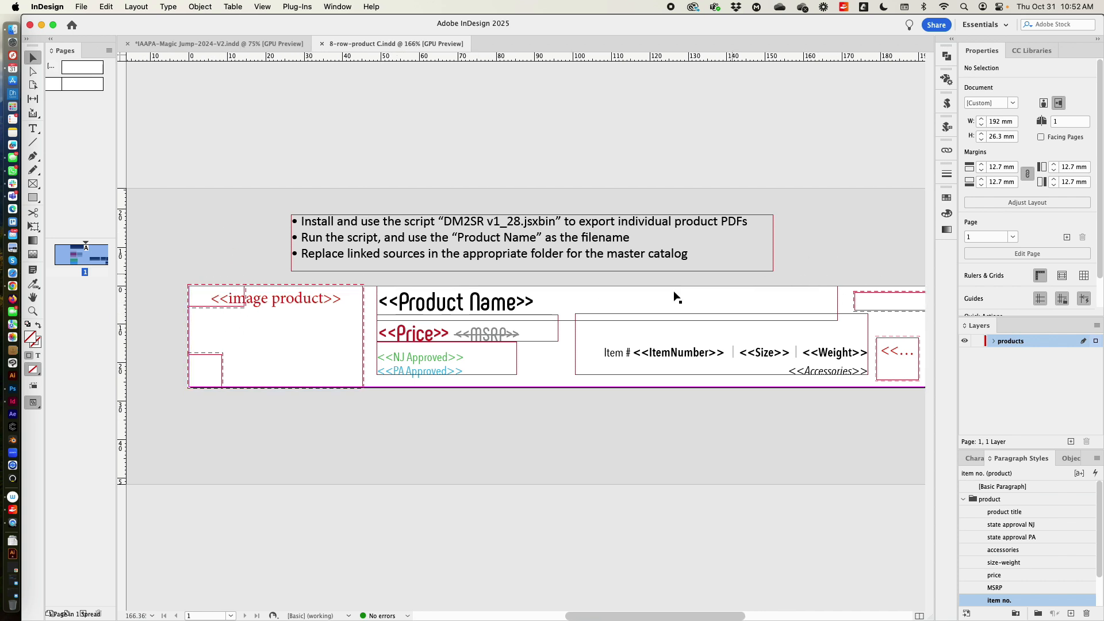
left_click_drag(690, 298, 656, 298)
scroll(664, 298, "down", 1)
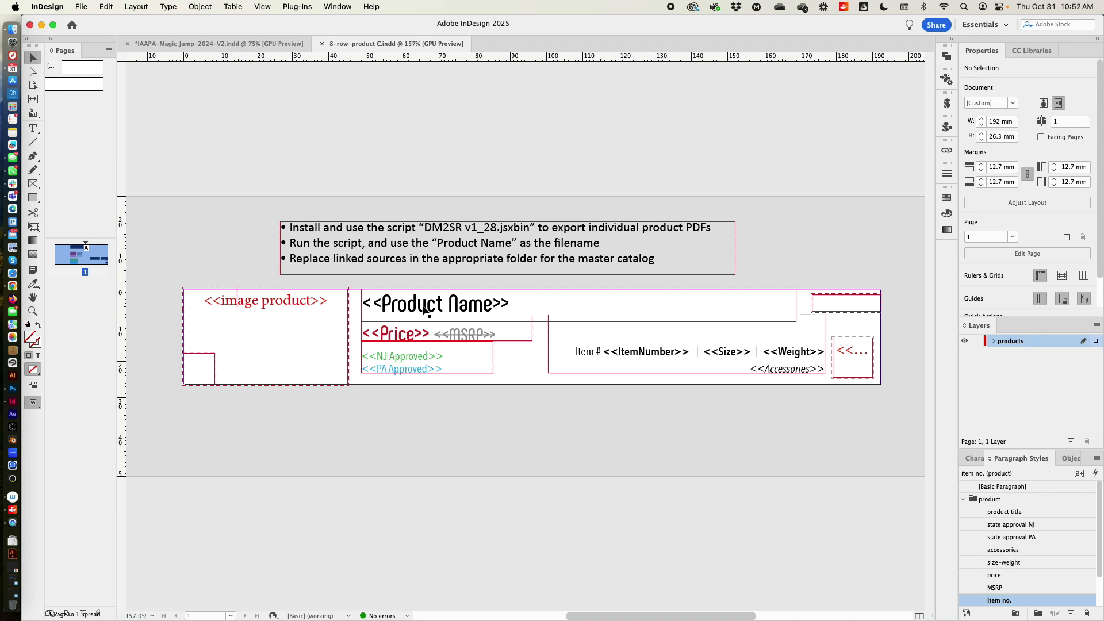
scroll(843, 175, "right", 1)
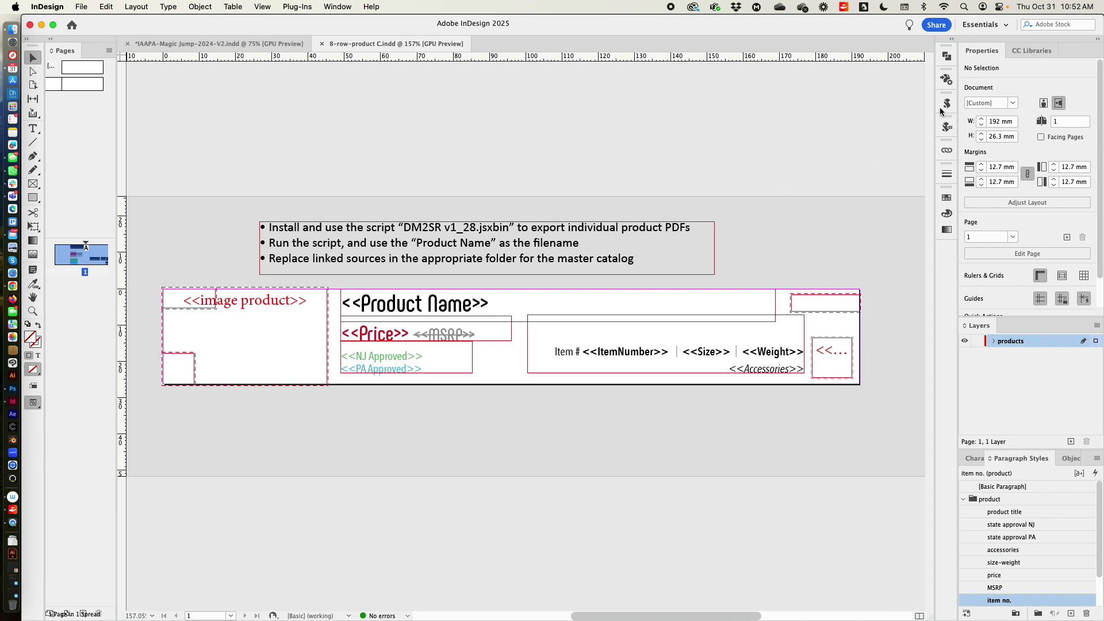
Select _IAAPA Price List 2024 - Prices.csv as the template's data merge source, accepting the data source change.
left_click(944, 79)
left_click(823, 74)
left_click(945, 80)
left_click(927, 75)
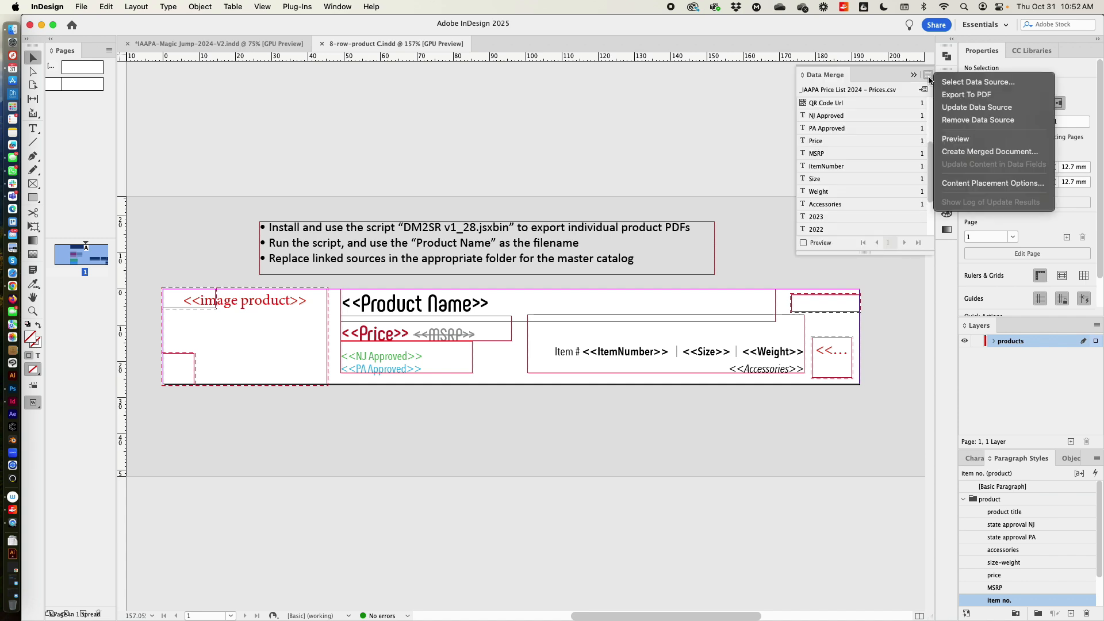
left_click(959, 82)
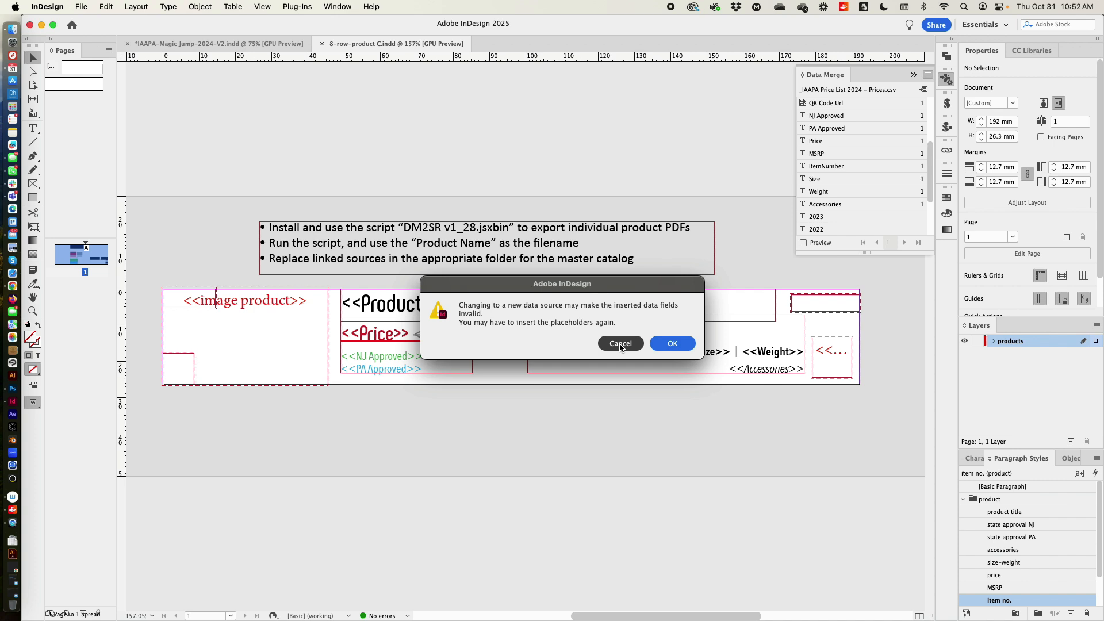
left_click(674, 344)
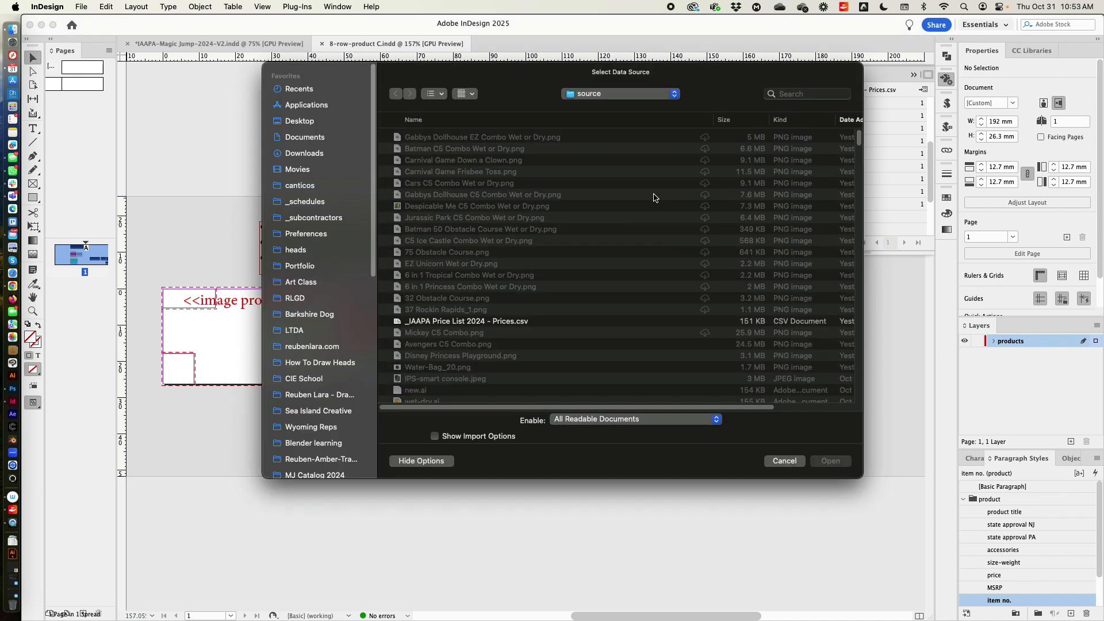
left_click(485, 325)
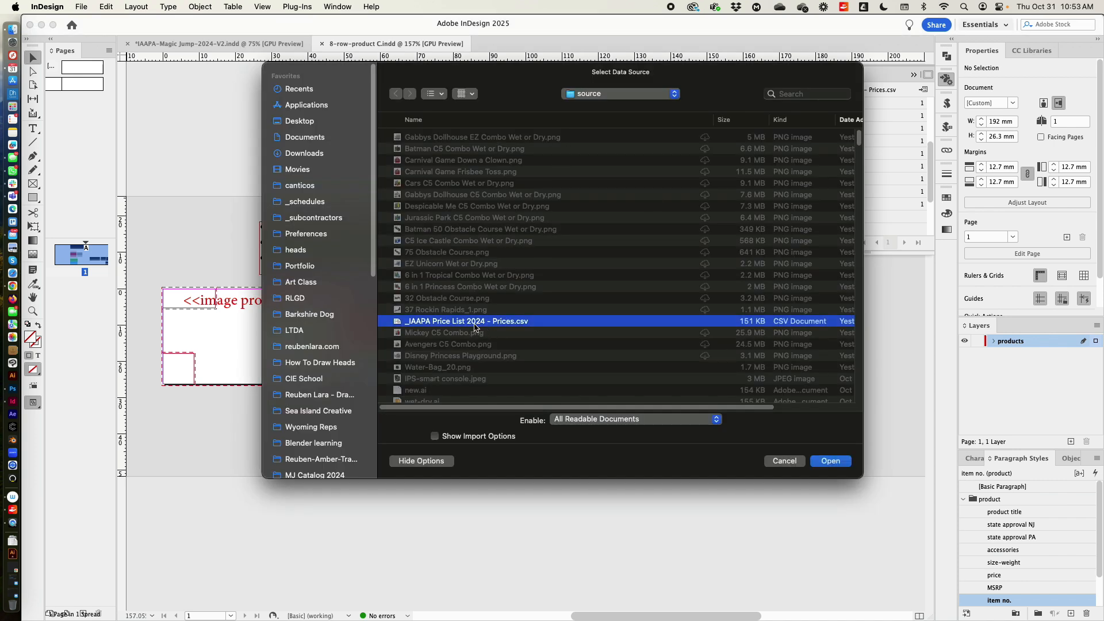
double_click(505, 323)
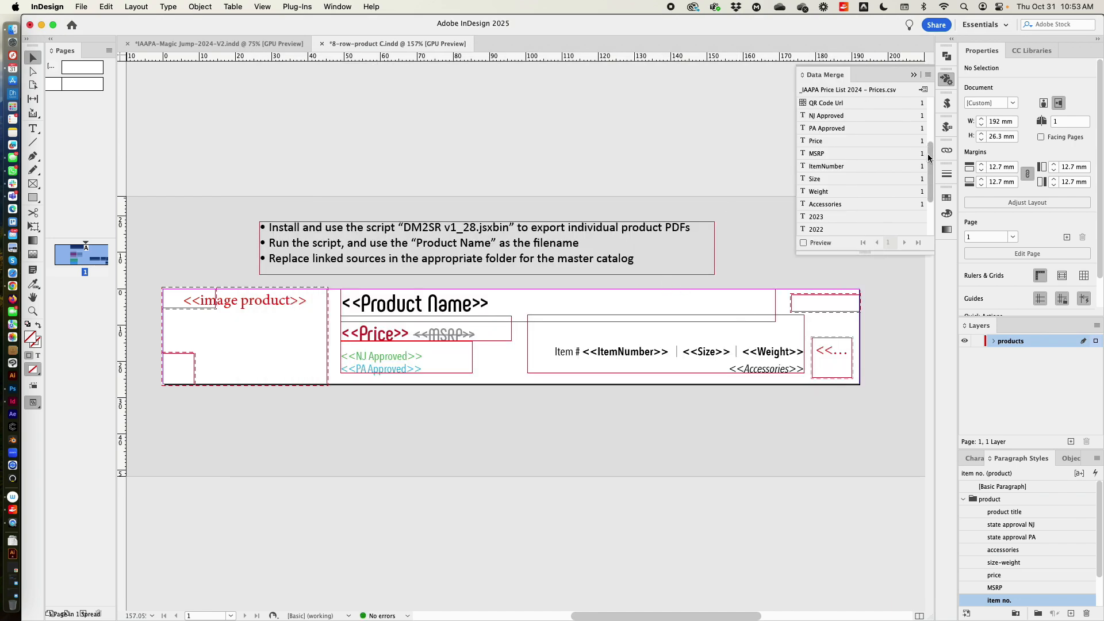
Switch to the _IAAPA Price List 2024 sheet in Google Sheets, widen column A and rename its header to Count.
left_click_drag(930, 155, 931, 110)
left_click(13, 286)
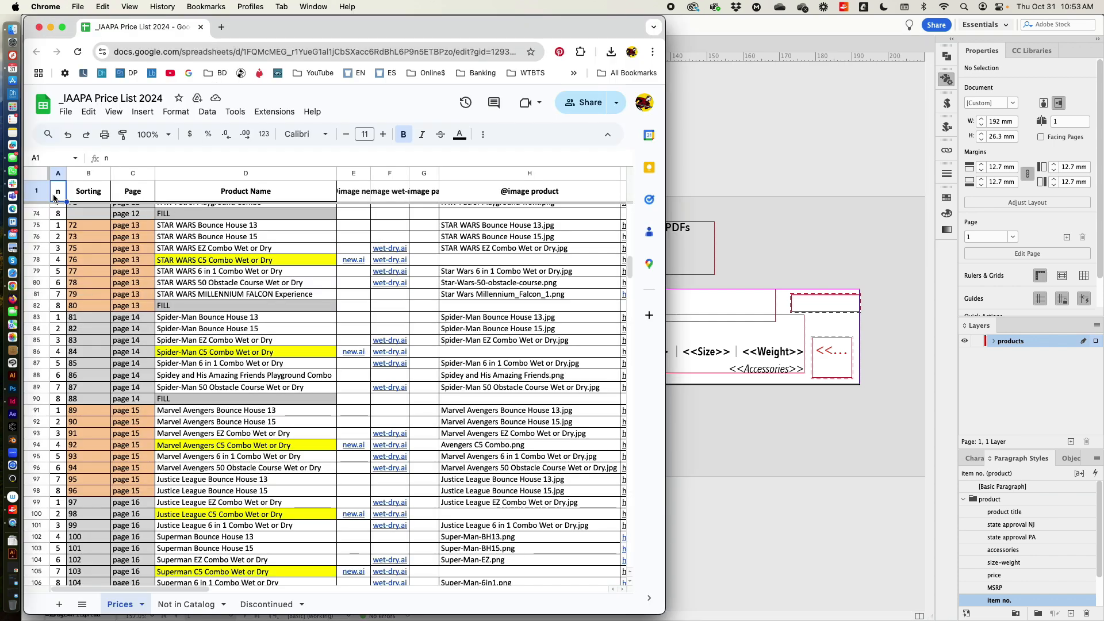
mouse_move(66, 173)
left_mouse_down()
mouse_move(94, 173)
mouse_move(79, 173)
left_mouse_up()
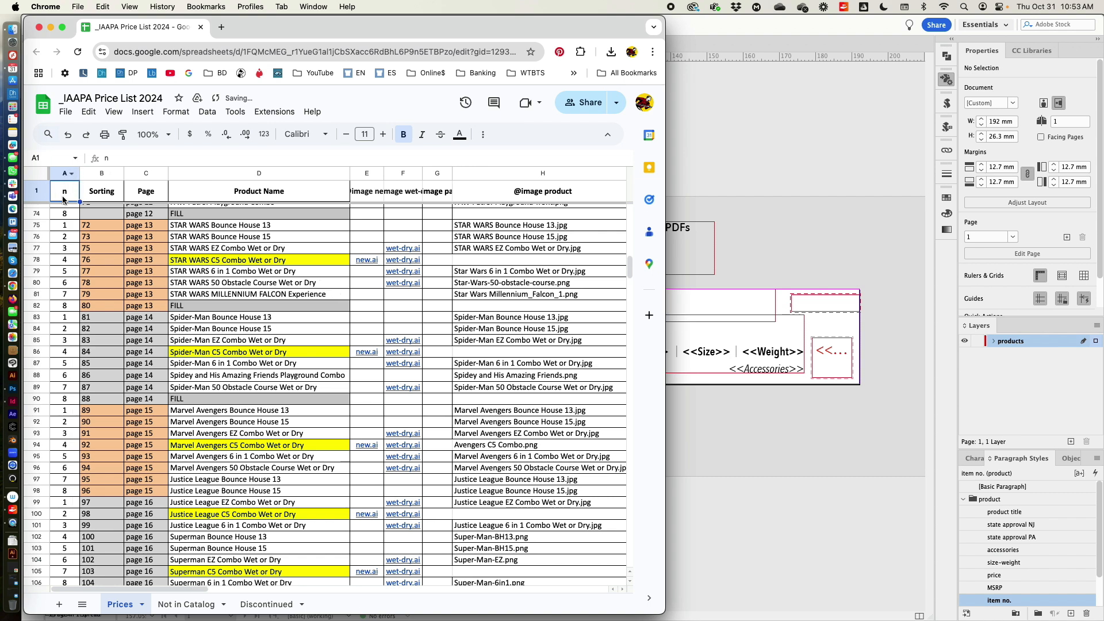
type("Count")
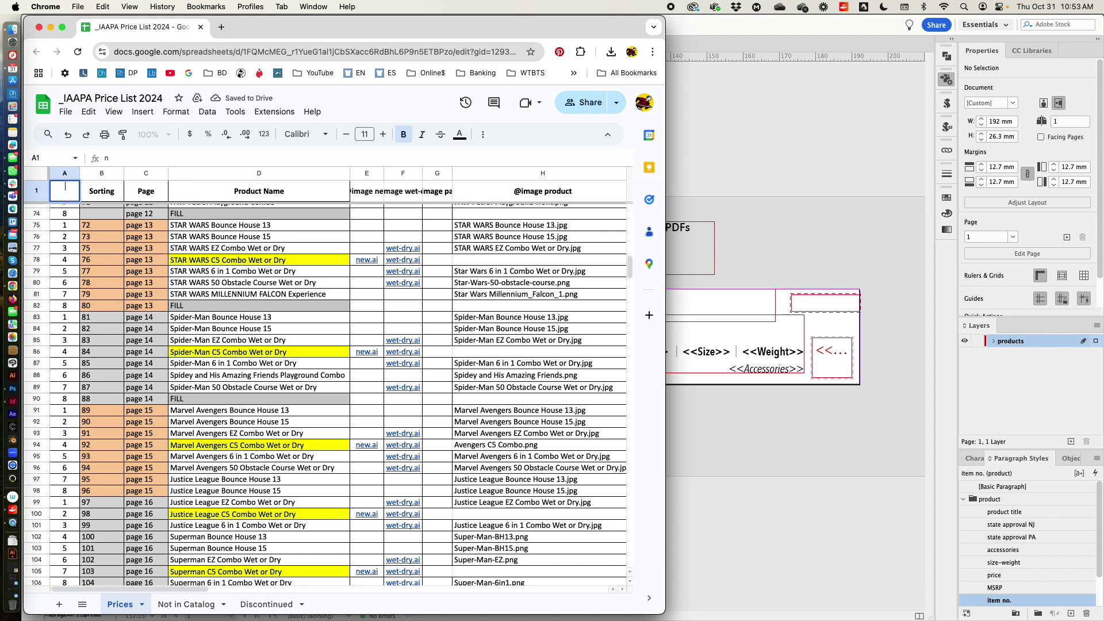
key("Return")
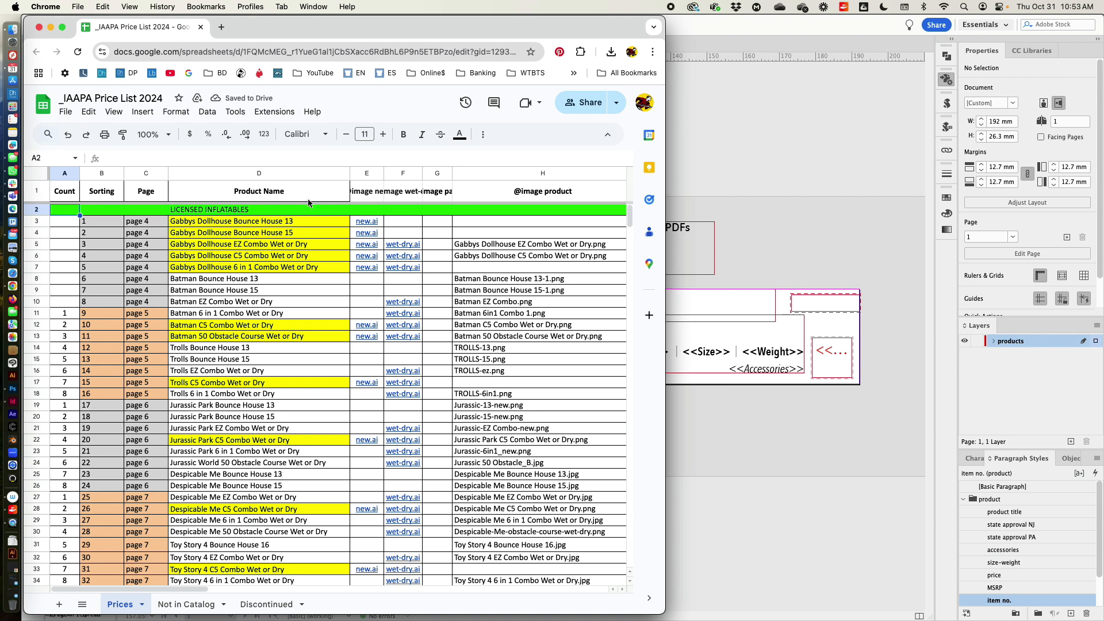
Compare the price list's column headers with the field list of the data merge source back in InDesign.
scroll(490, 200, "right", 10)
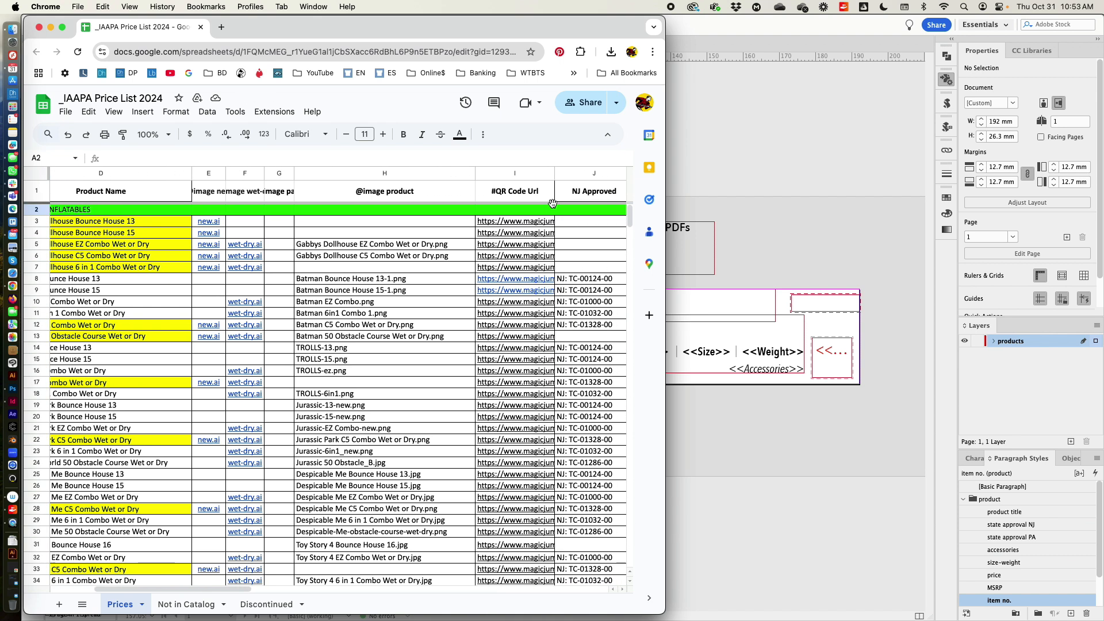
scroll(552, 203, "left", 10)
left_click(834, 115)
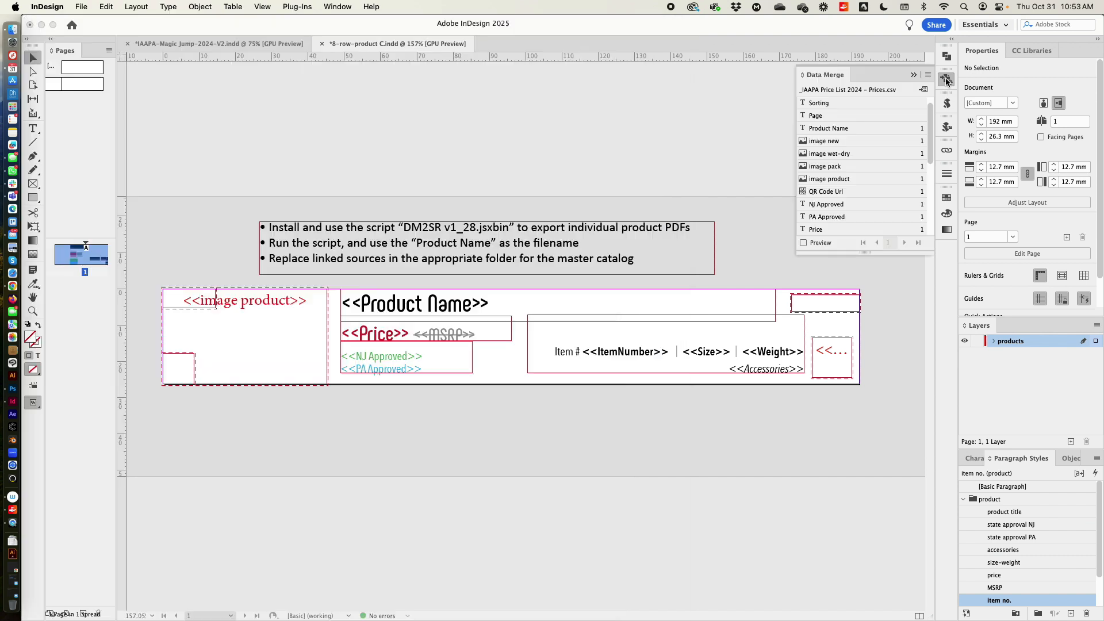
scroll(834, 115, "up", 1)
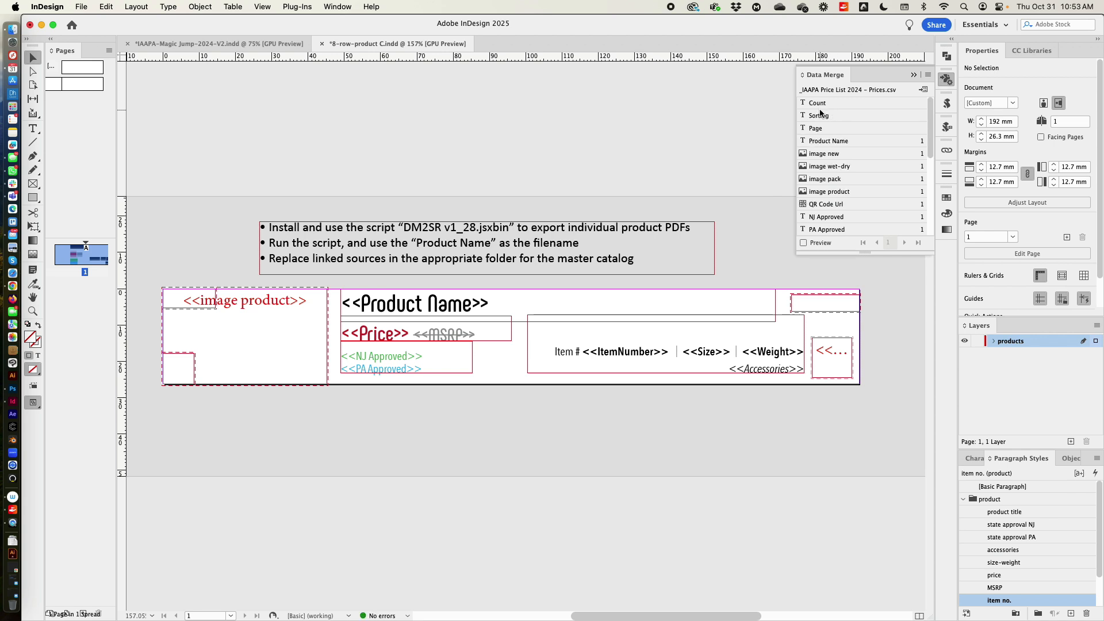
mouse_move(930, 118)
left_mouse_down()
mouse_move(933, 181)
mouse_move(936, 106)
left_mouse_up()
Create a text frame about 52 mm wide and 9 mm high below the product layout, containing the text "Product Info".
key("t")
left_click_drag(418, 399, 607, 432)
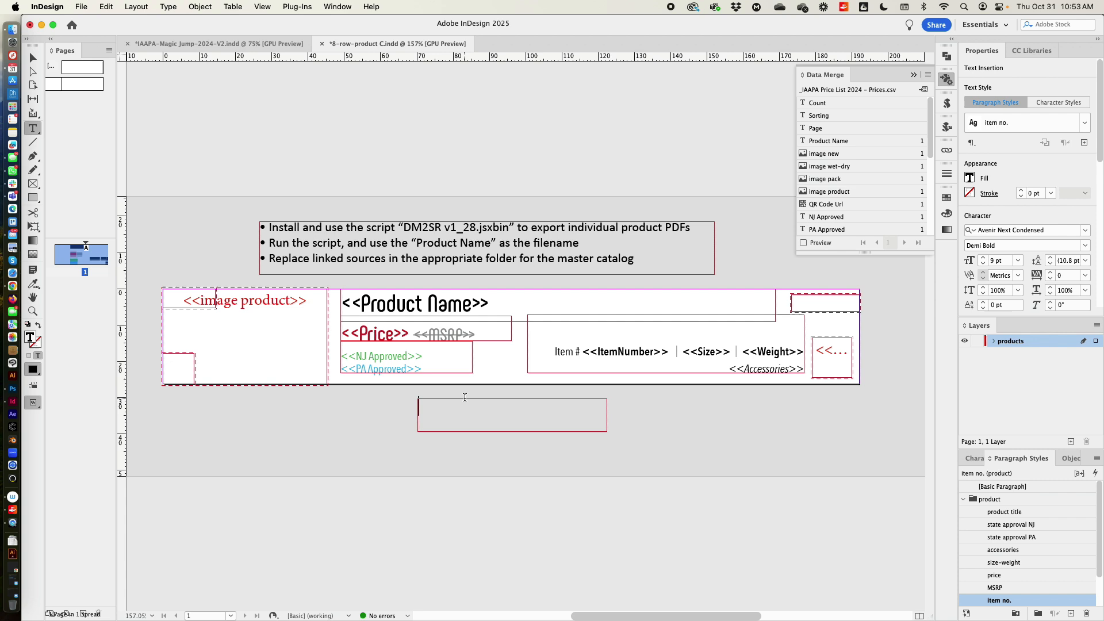
type("Product Info")
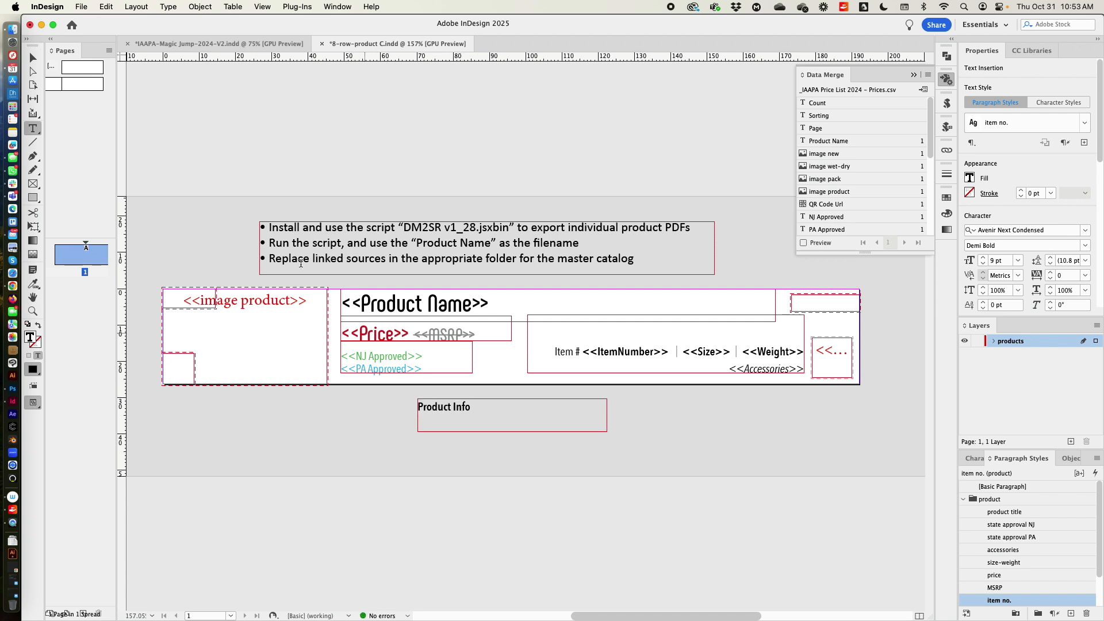
key("Escape")
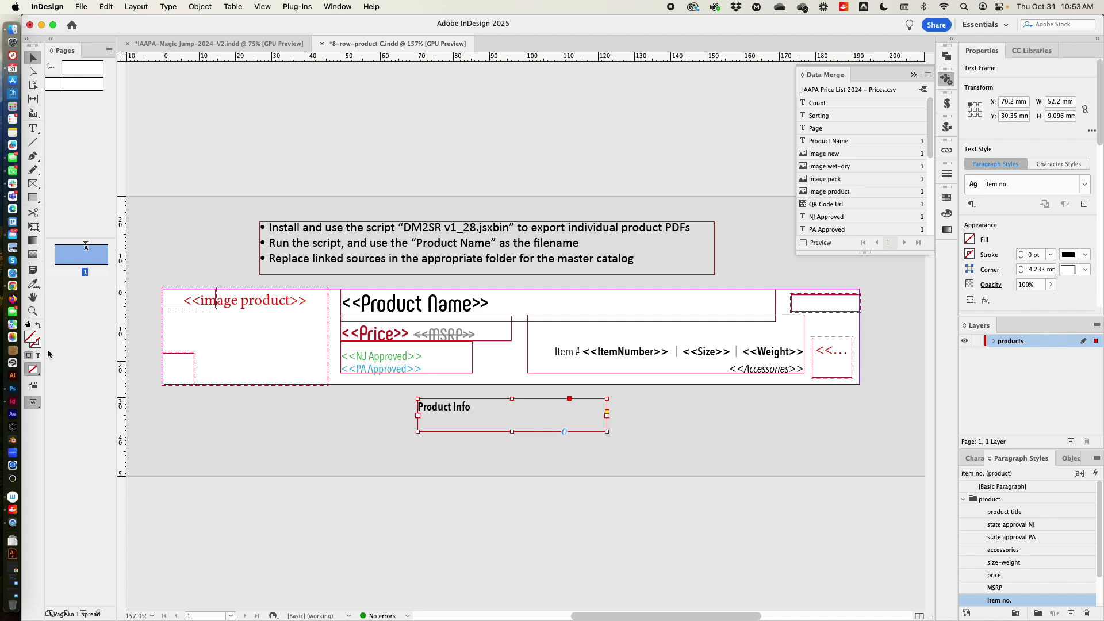
Replace the text in the new frame below the layout with "Product Name".
double_click(463, 407)
key("super+a")
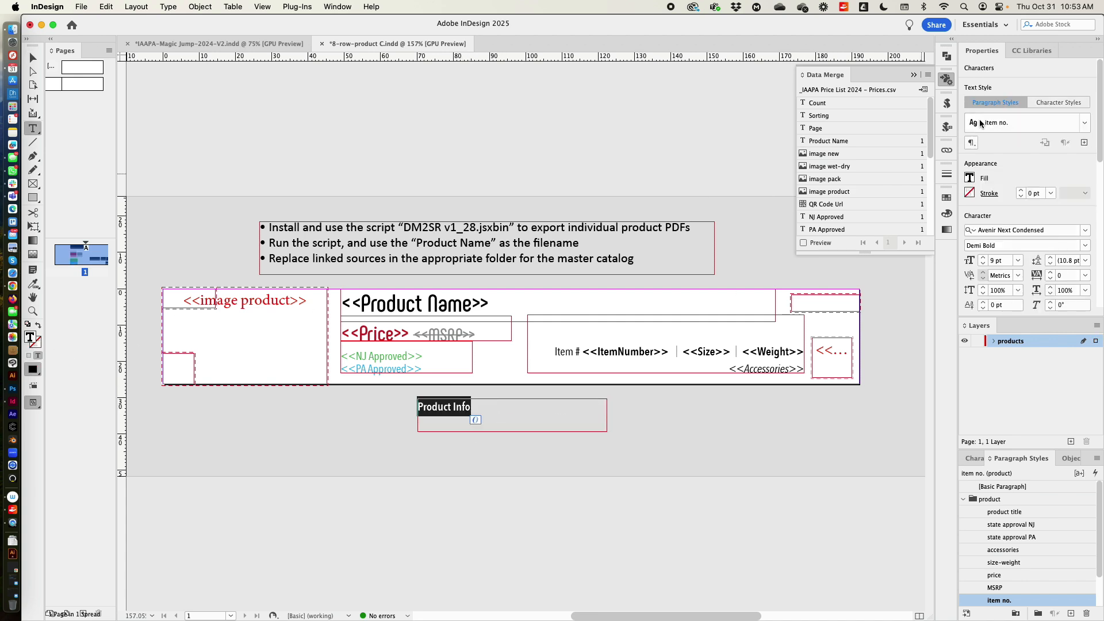
type("Pro")
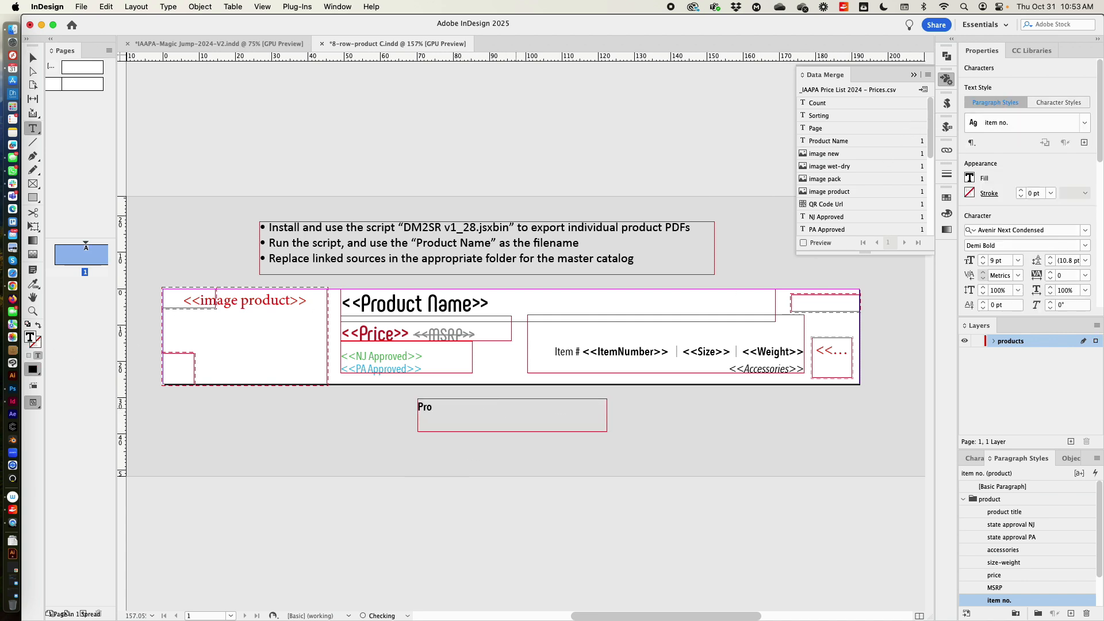
type("duct Name")
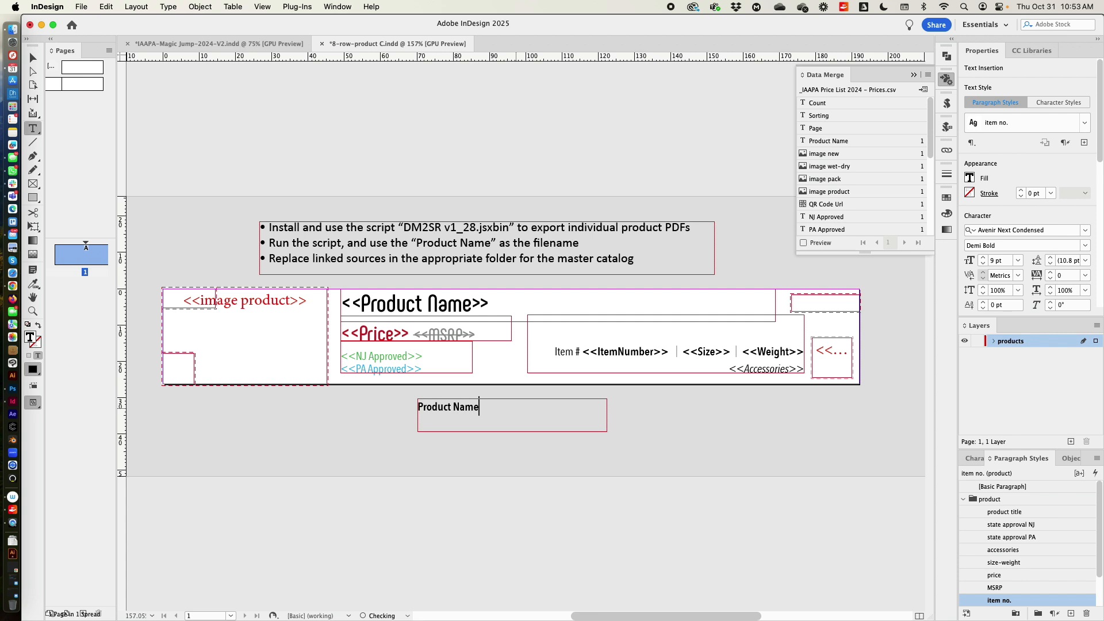
key("Escape")
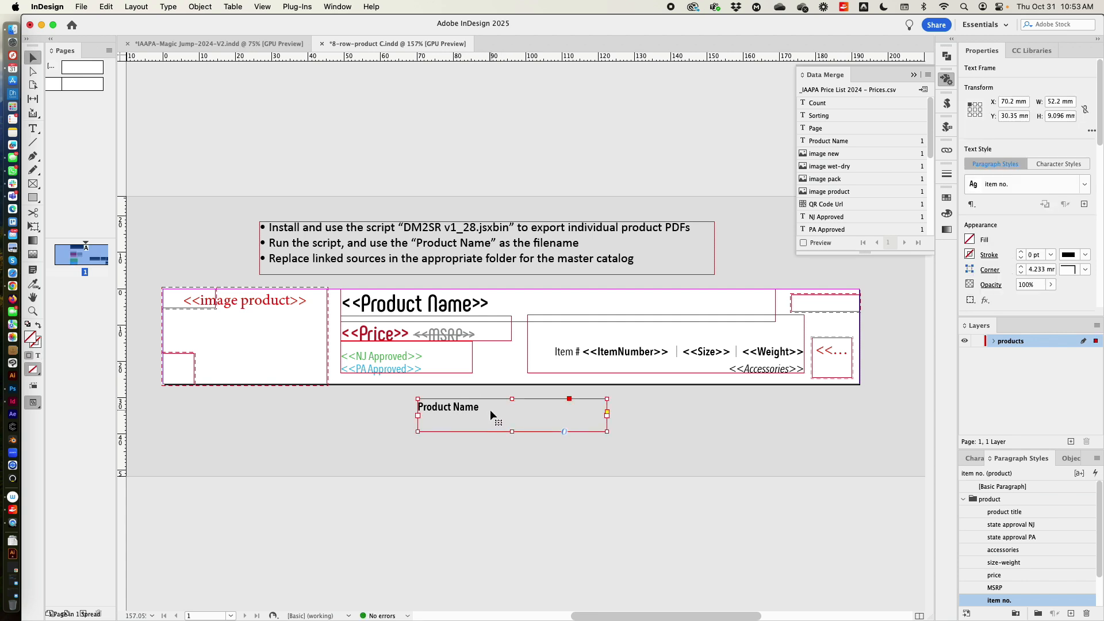
Turn the new frame's text into the Product Name merge field and reposition the frame below the layout.
left_click_drag(490, 409, 396, 412)
double_click(469, 415)
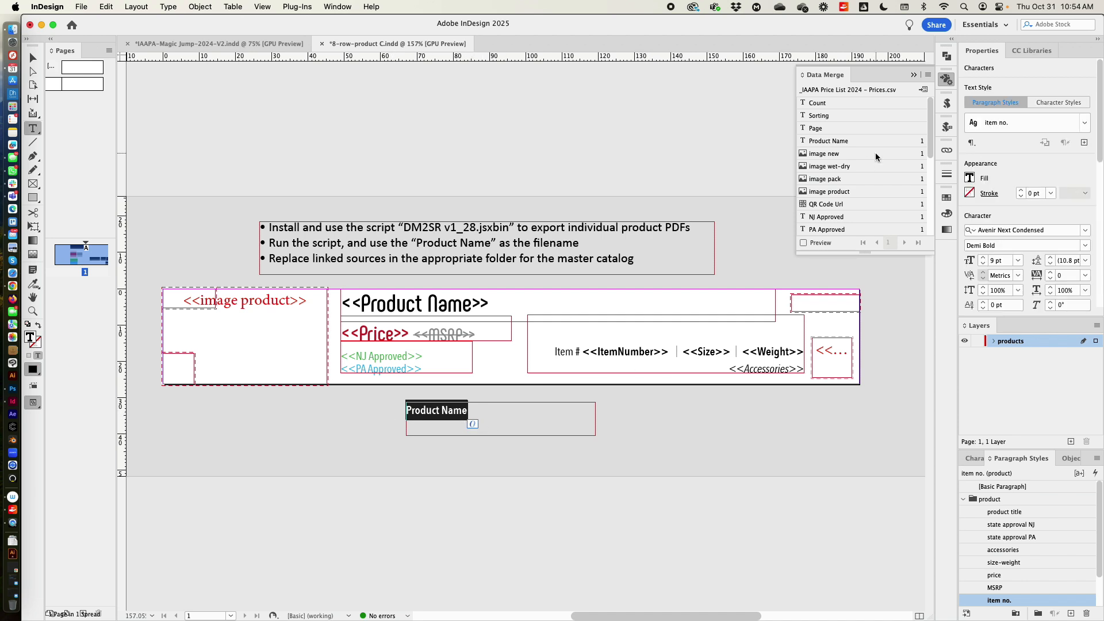
left_click(857, 142)
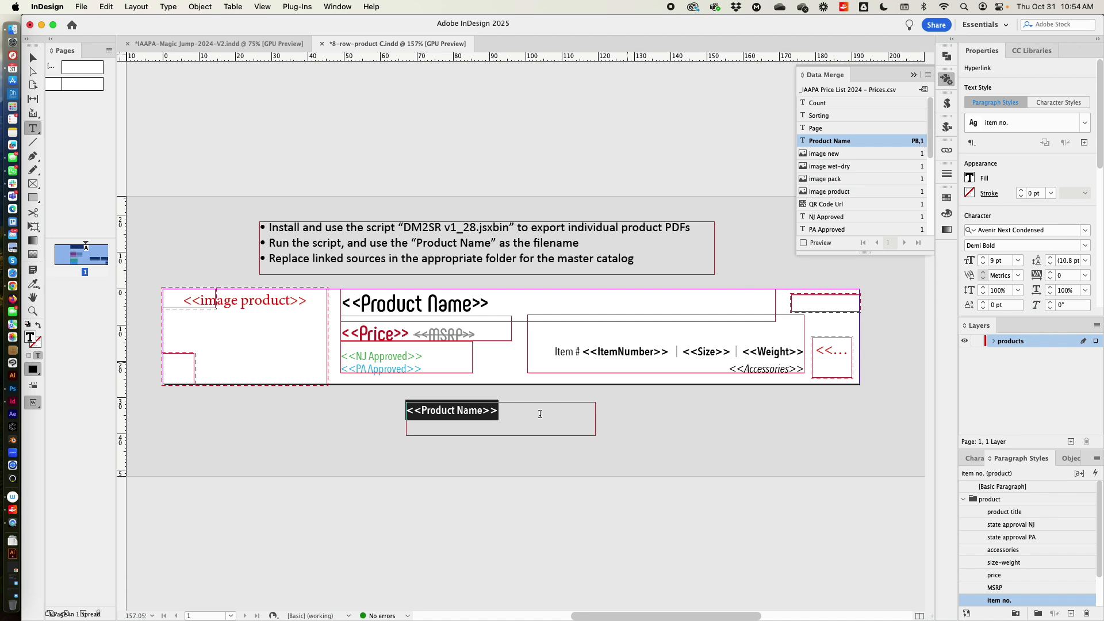
key("Escape")
left_click_drag(546, 434, 665, 323)
left_click_drag(586, 306, 445, 420)
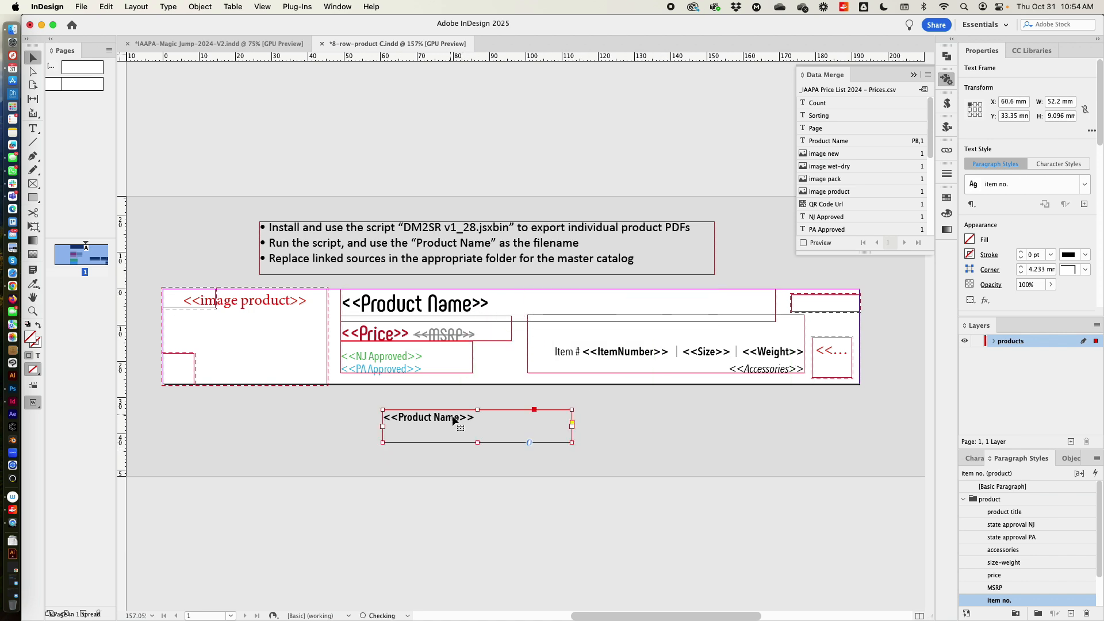
Append the NJ Approved and Product Name merge fields after the existing field in the frame below the layout.
double_click(493, 421)
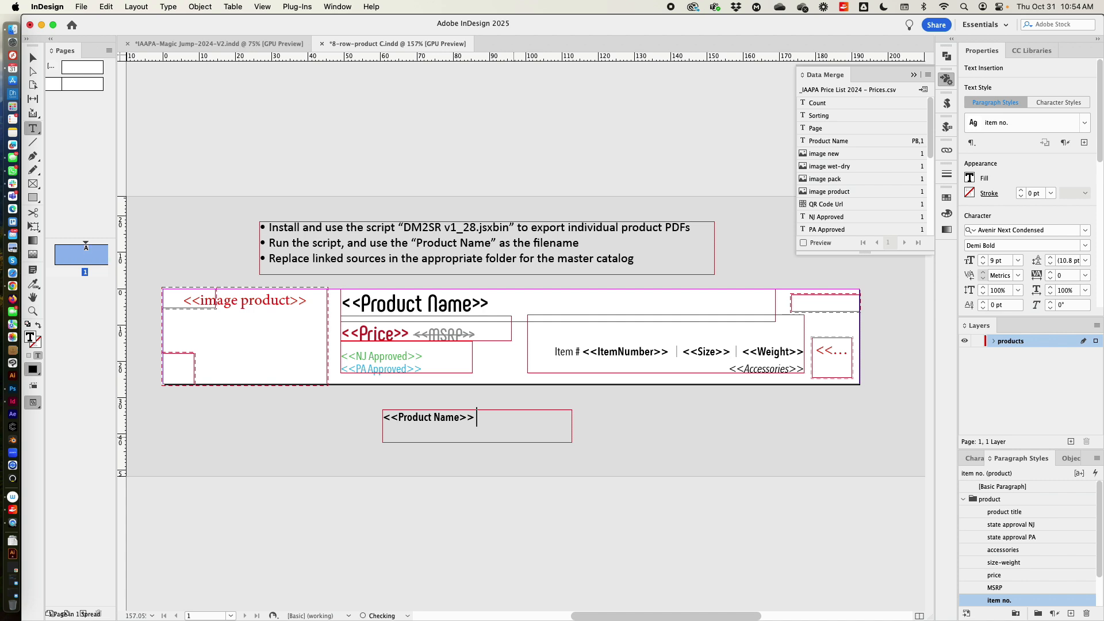
left_click(849, 217)
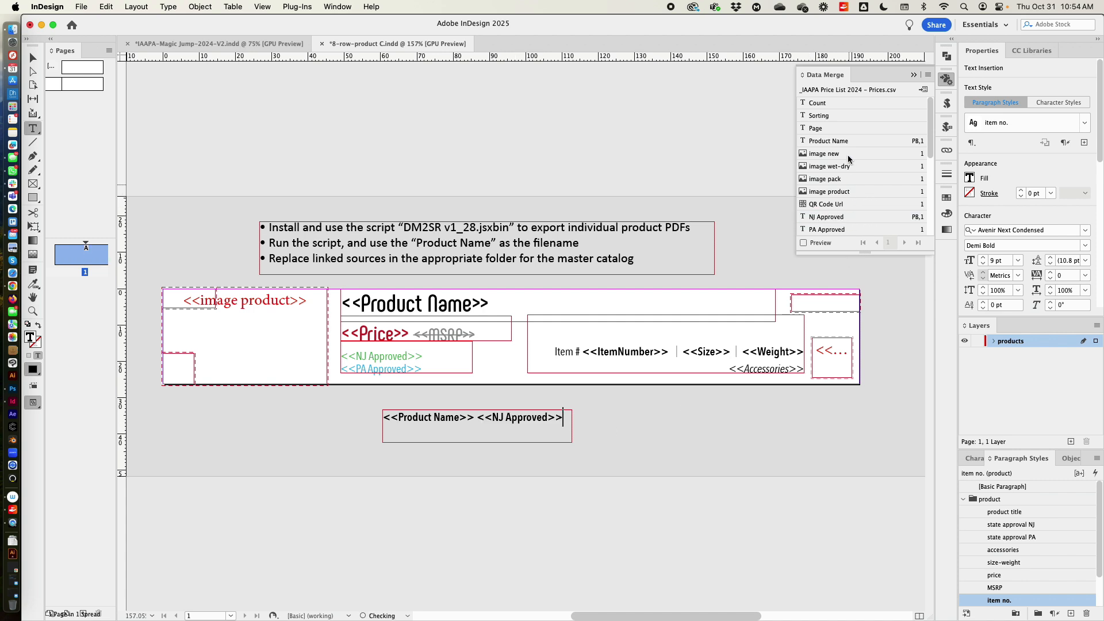
left_click(847, 143)
key("Escape")
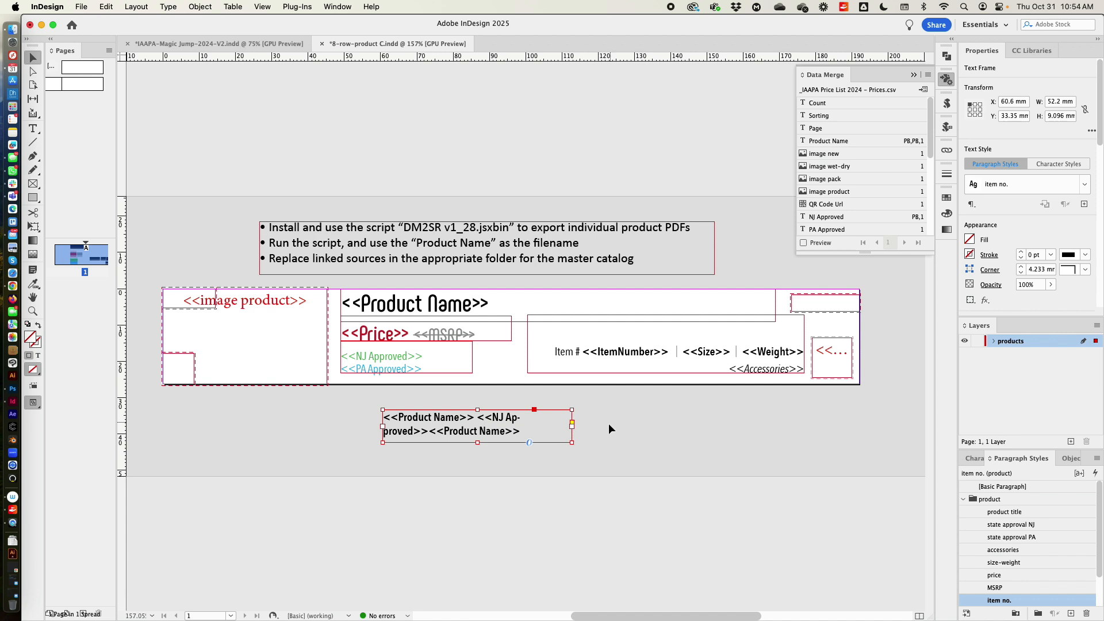
Delete the demonstration text frame below the product layout.
left_click_drag(543, 429, 507, 420)
left_click(559, 431)
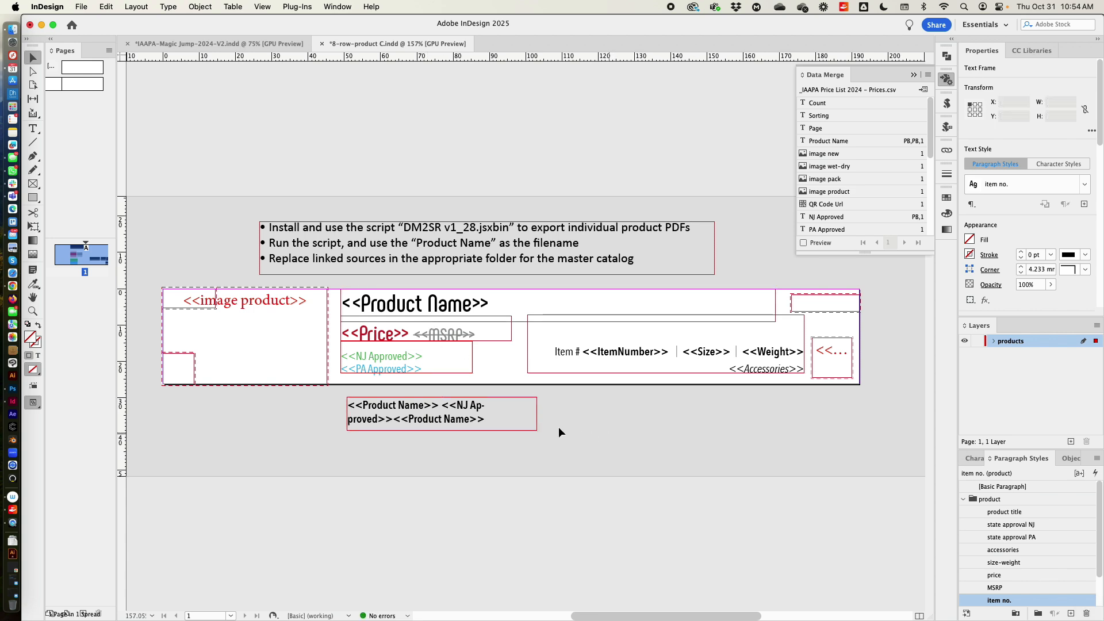
left_click(519, 418)
key("Delete")
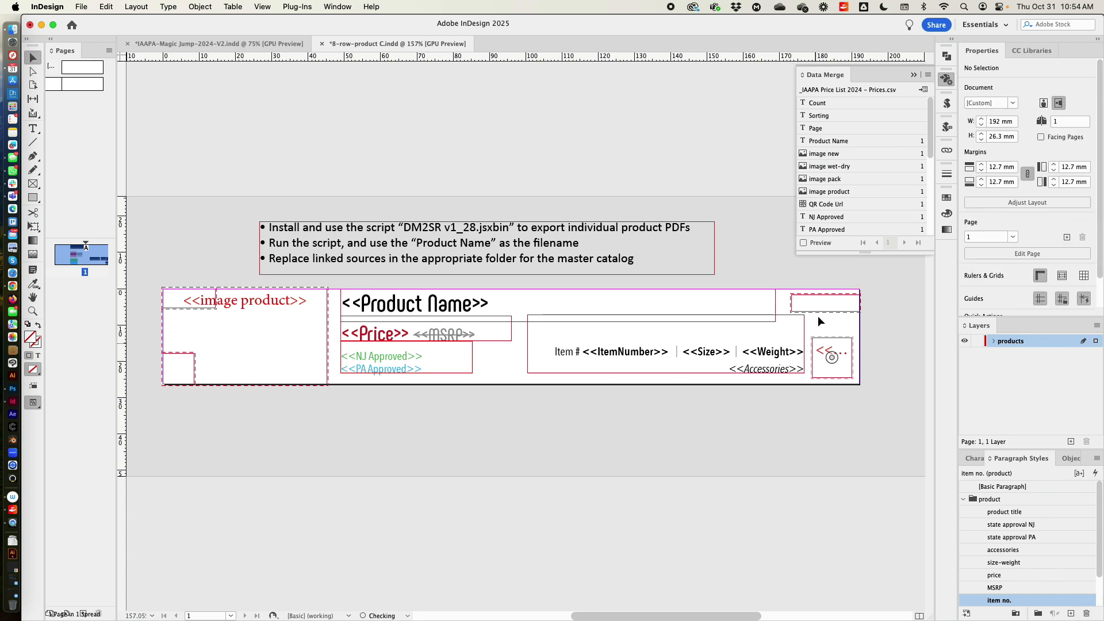
Turn on the data merge preview, step forward past record 11 and hide the frame edges in preview screen mode.
left_click(804, 243)
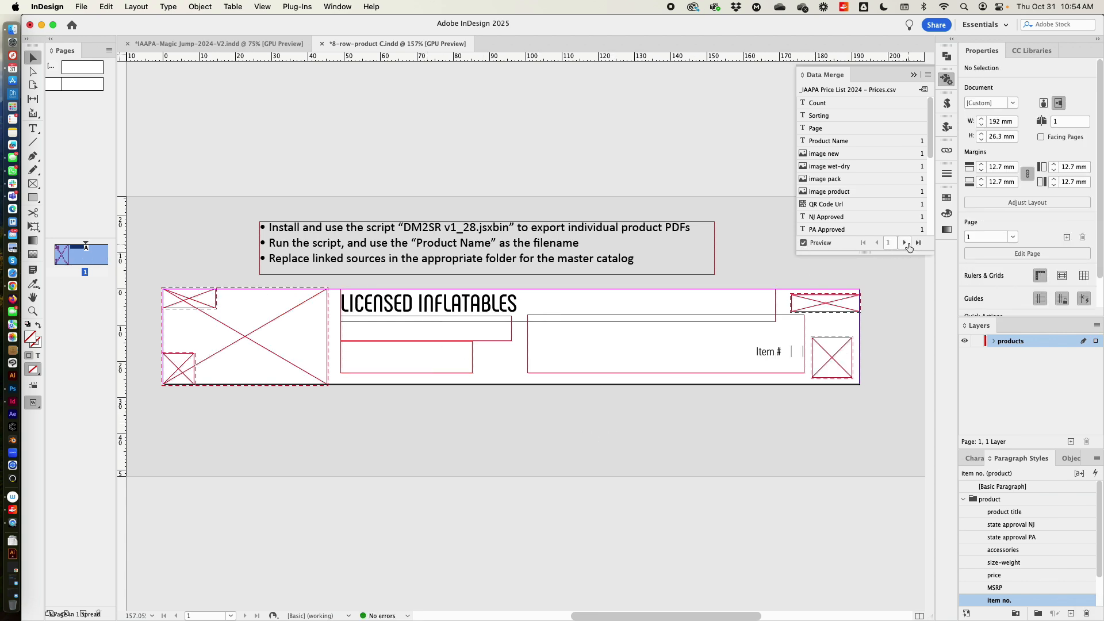
left_click(906, 244)
left_click(907, 244)
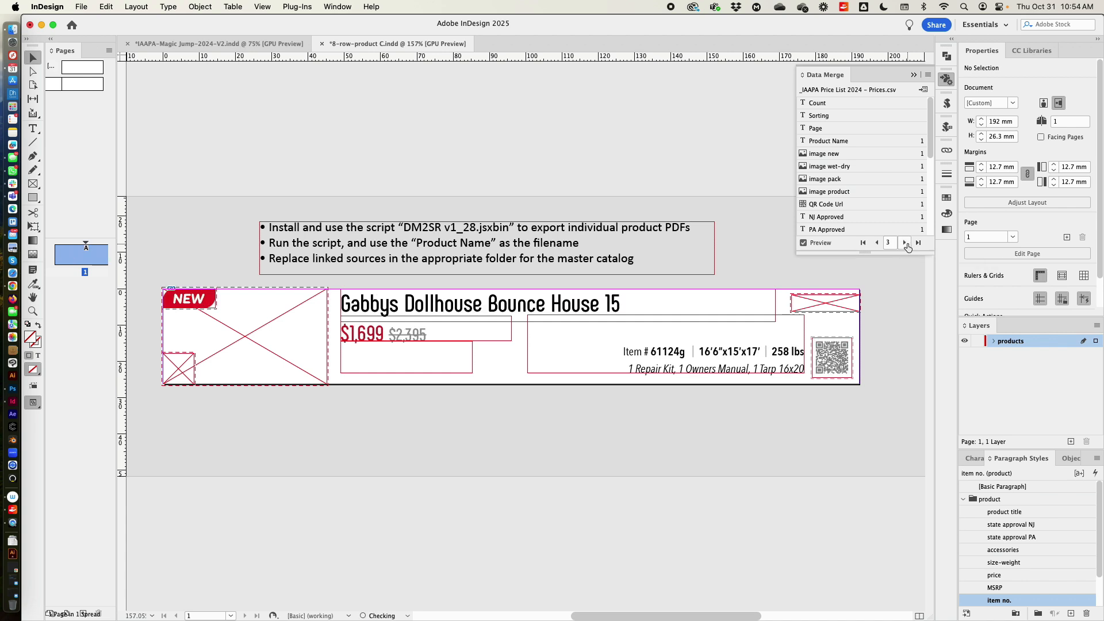
left_click(905, 242)
left_click(905, 243)
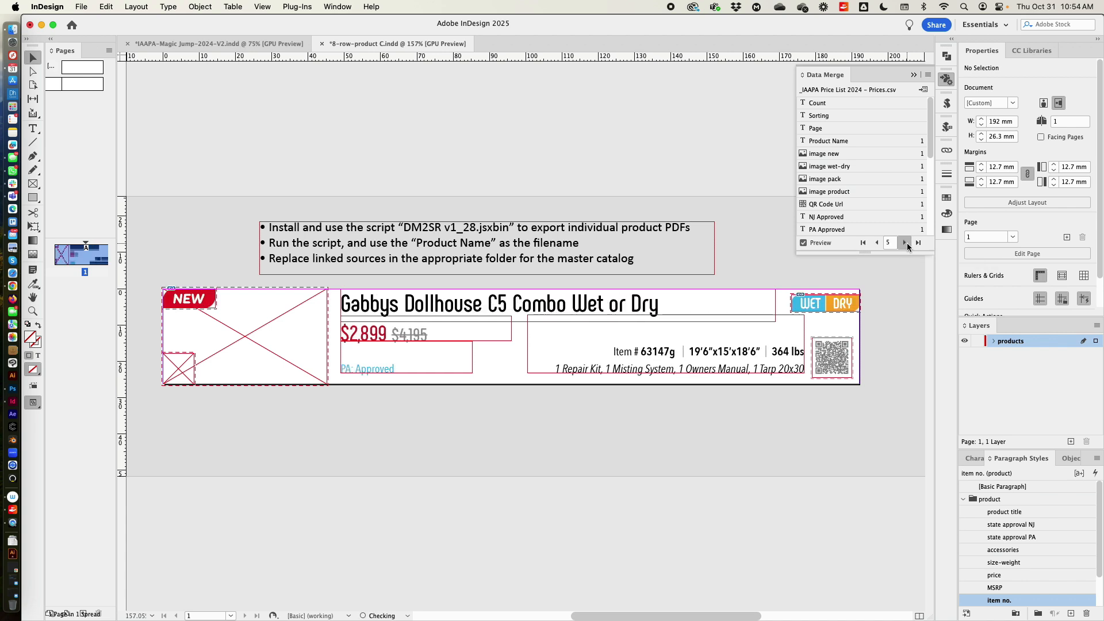
left_click(906, 244)
left_click(905, 243)
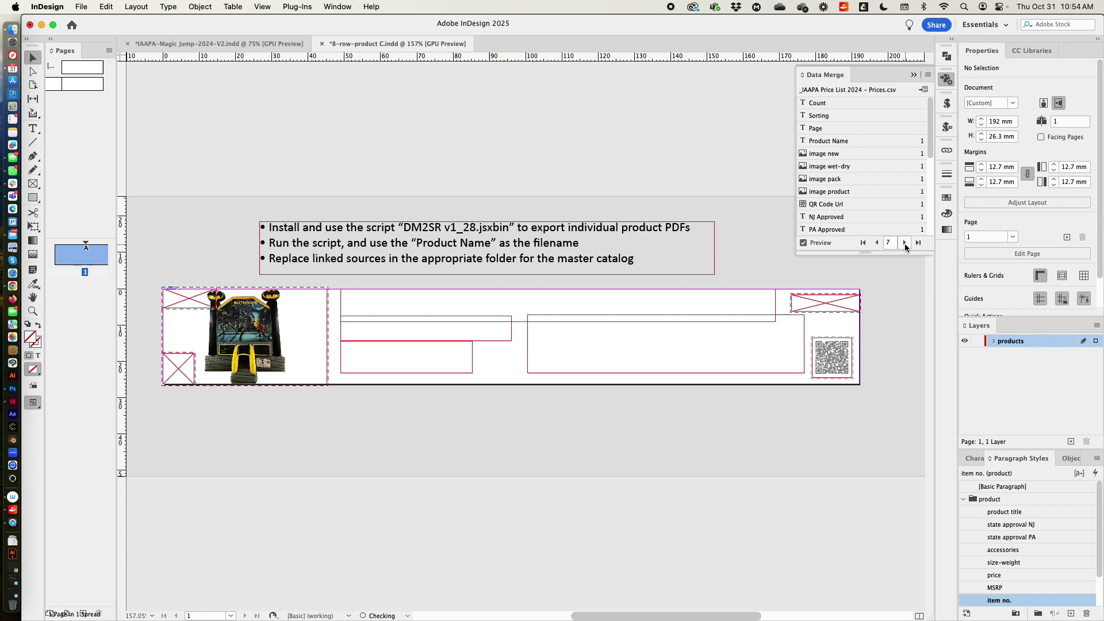
left_click(905, 244)
left_click(906, 244)
left_click(905, 243)
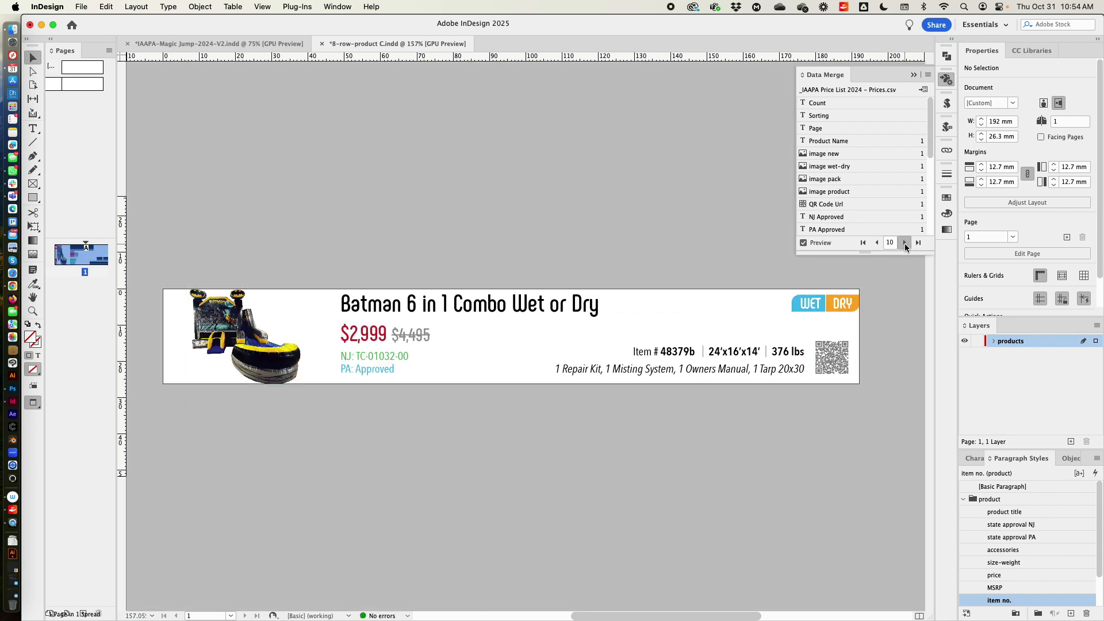
left_click(905, 243)
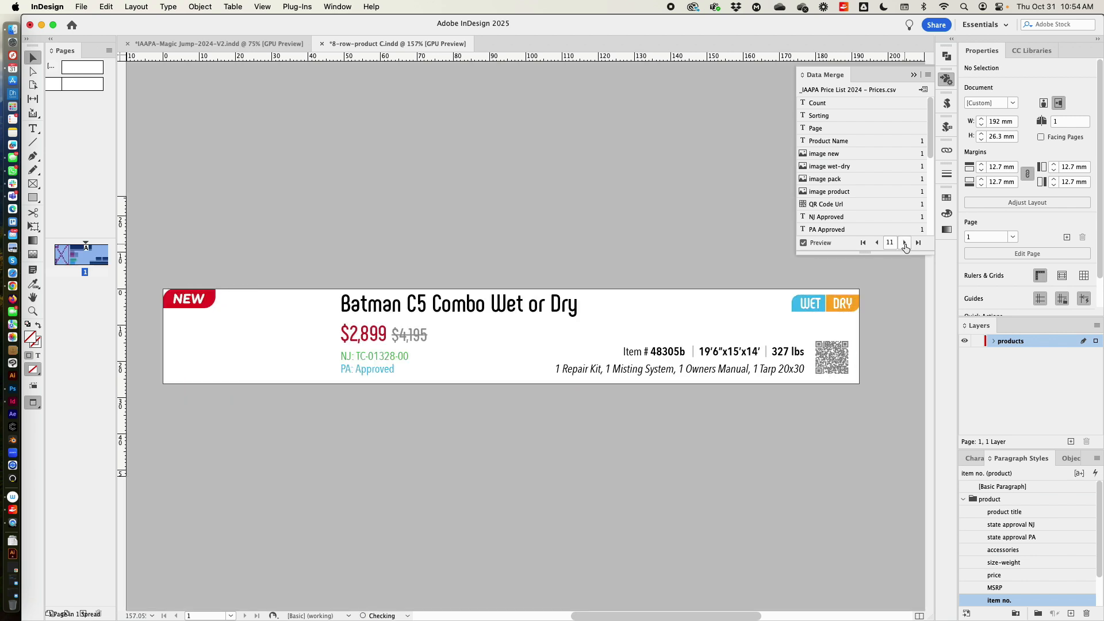
left_click(906, 243)
Step back through the merged records to record 5, Gabbys Dollhouse C5 Combo Wet or Dry.
left_click(877, 243)
left_click(877, 243)
left_click(878, 244)
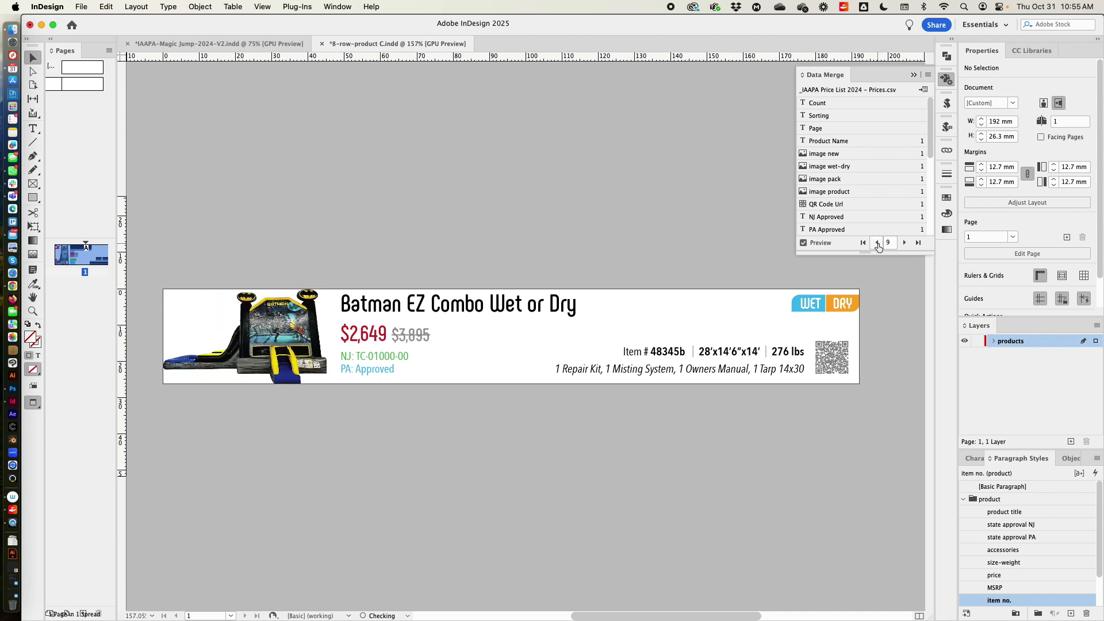
left_click(877, 243)
left_click(878, 244)
left_click(877, 244)
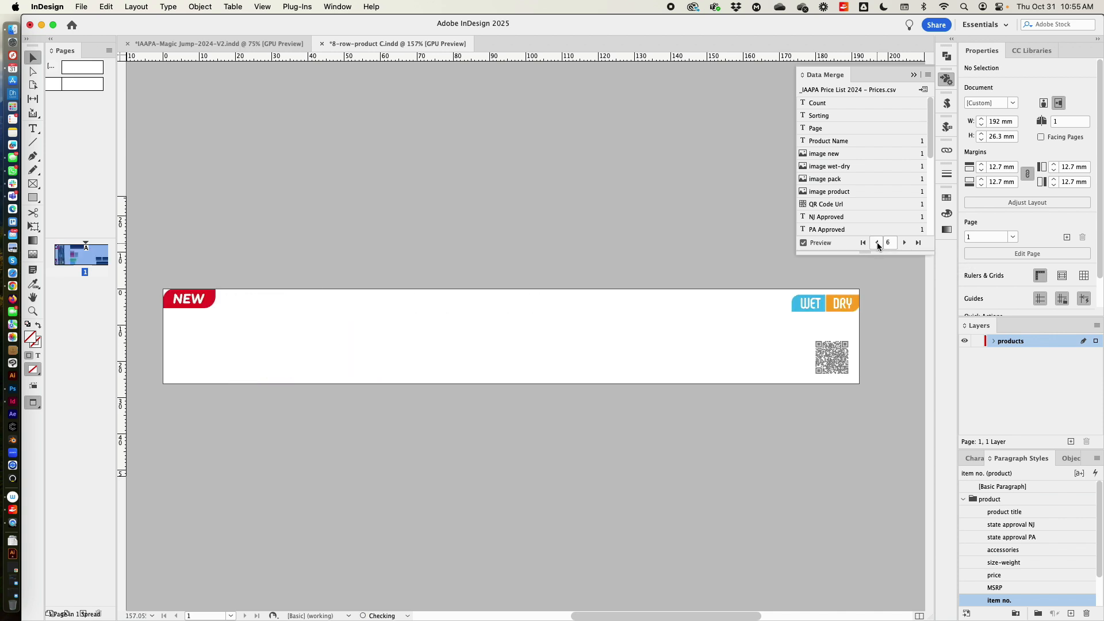
left_click(878, 243)
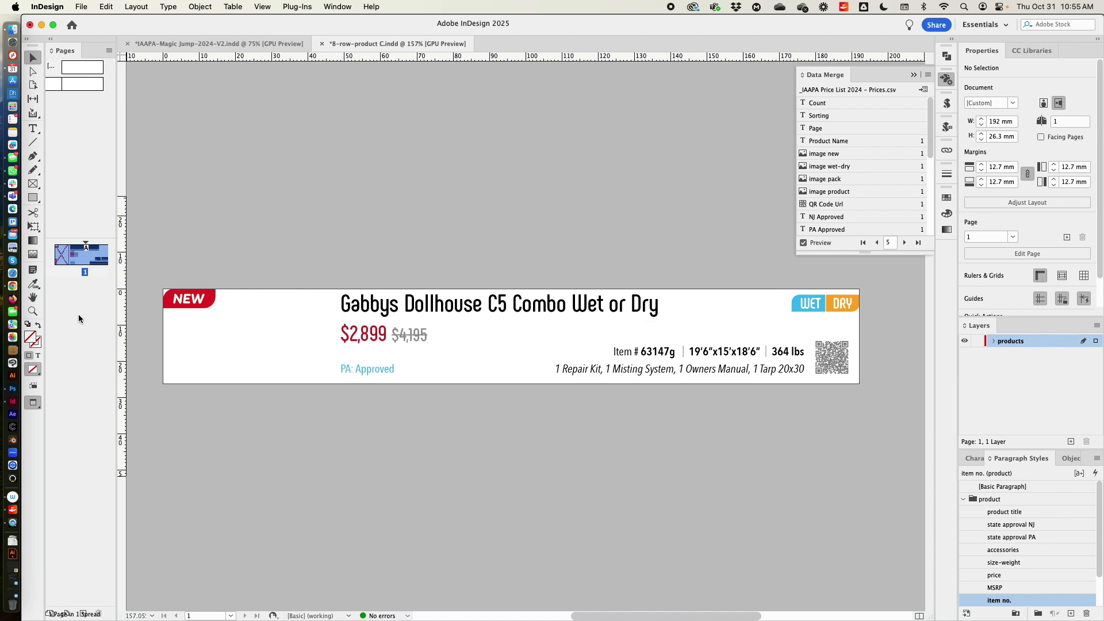
left_click(13, 286)
scroll(368, 290, "left", 5)
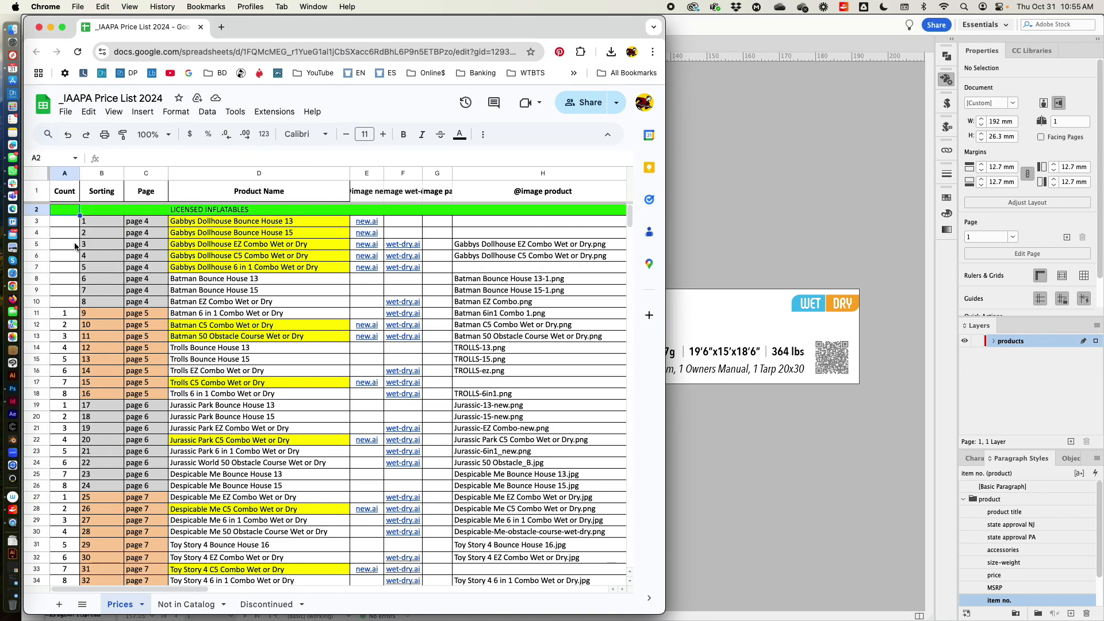
left_click(506, 245)
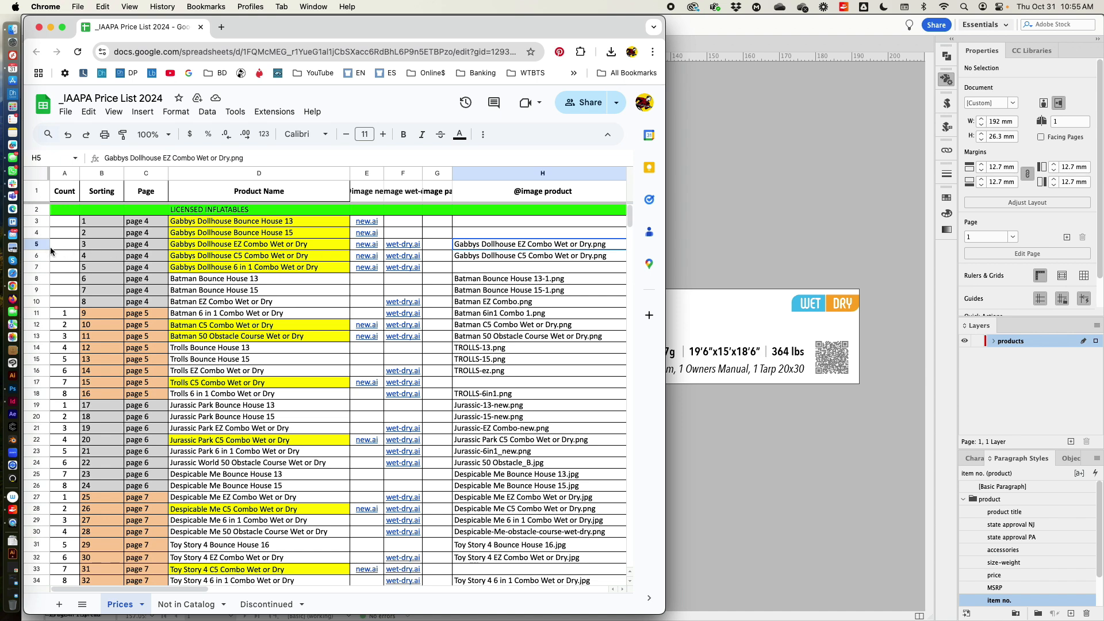
left_click(744, 234)
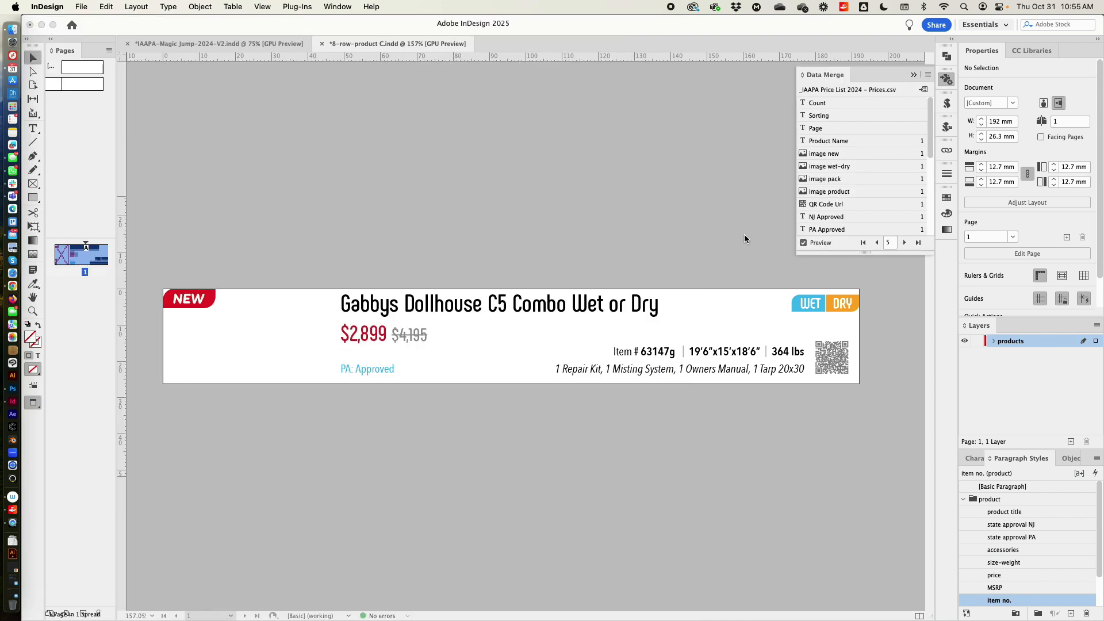
left_click(878, 243)
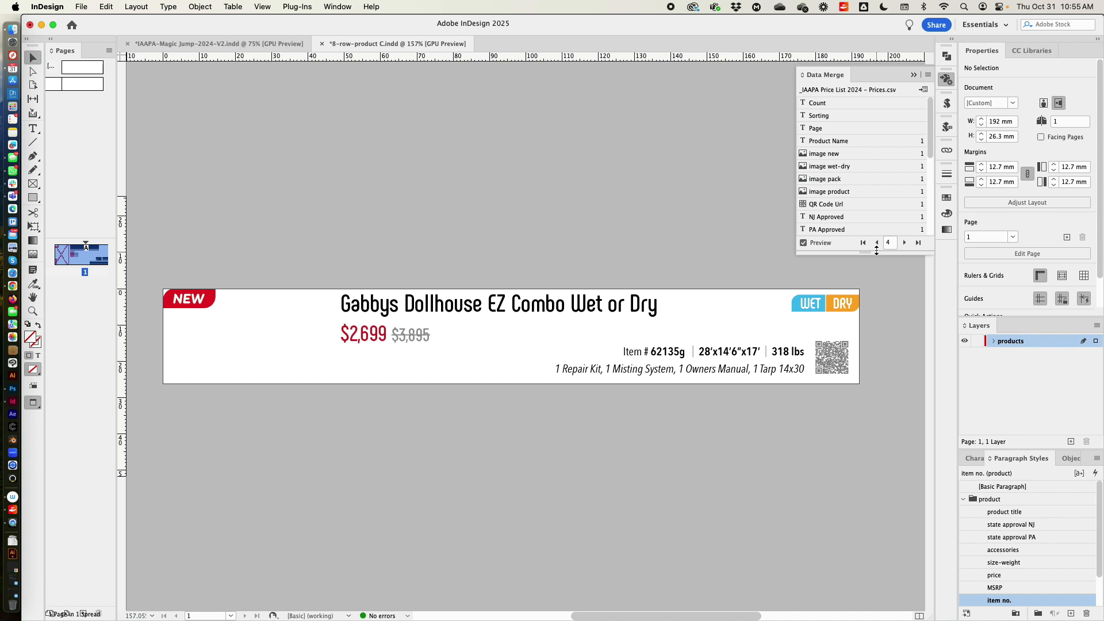
key("super+Tab")
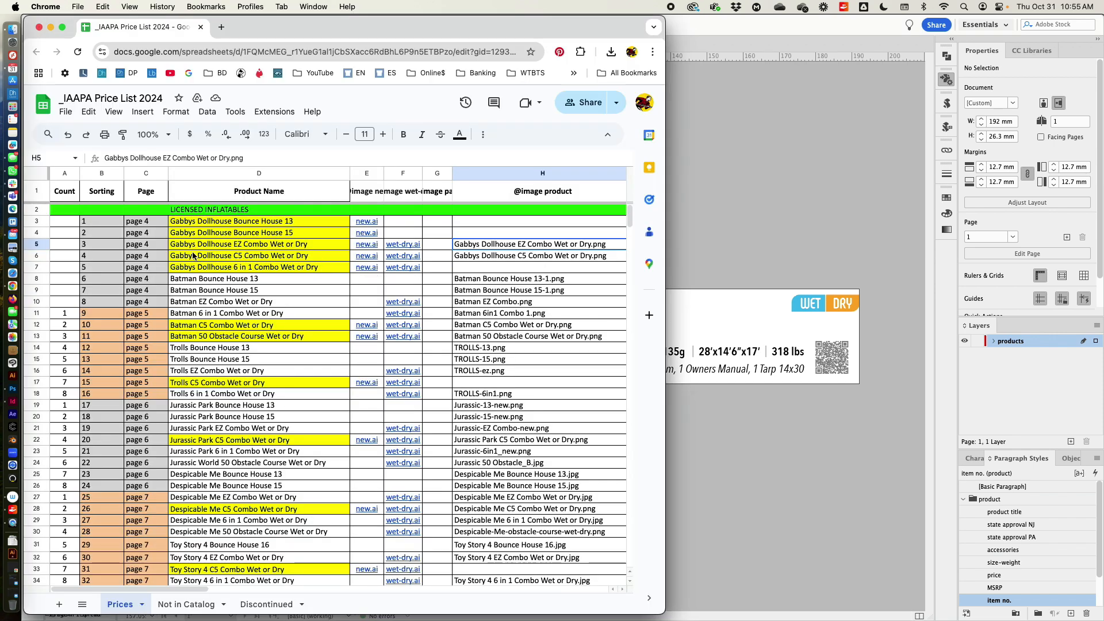
left_click(41, 248)
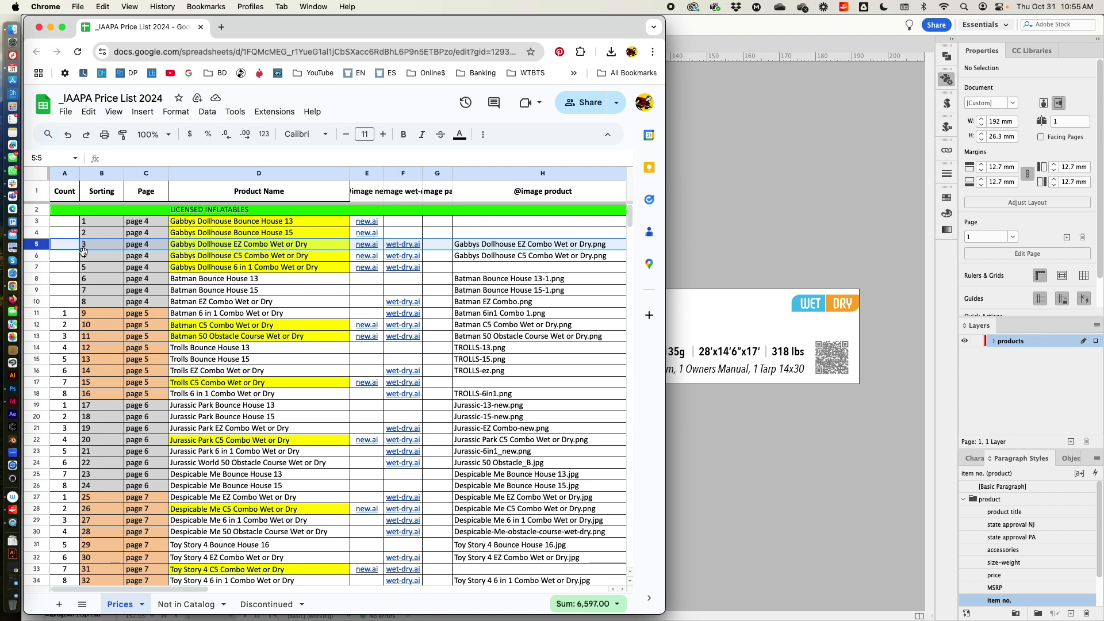
left_click(720, 219)
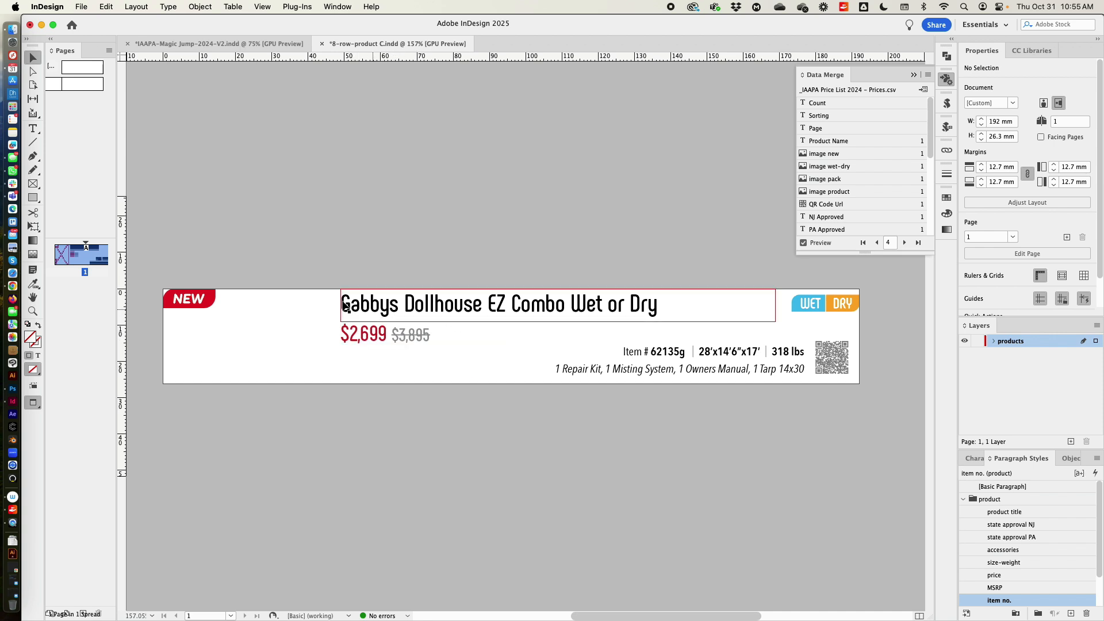
key("super+Tab")
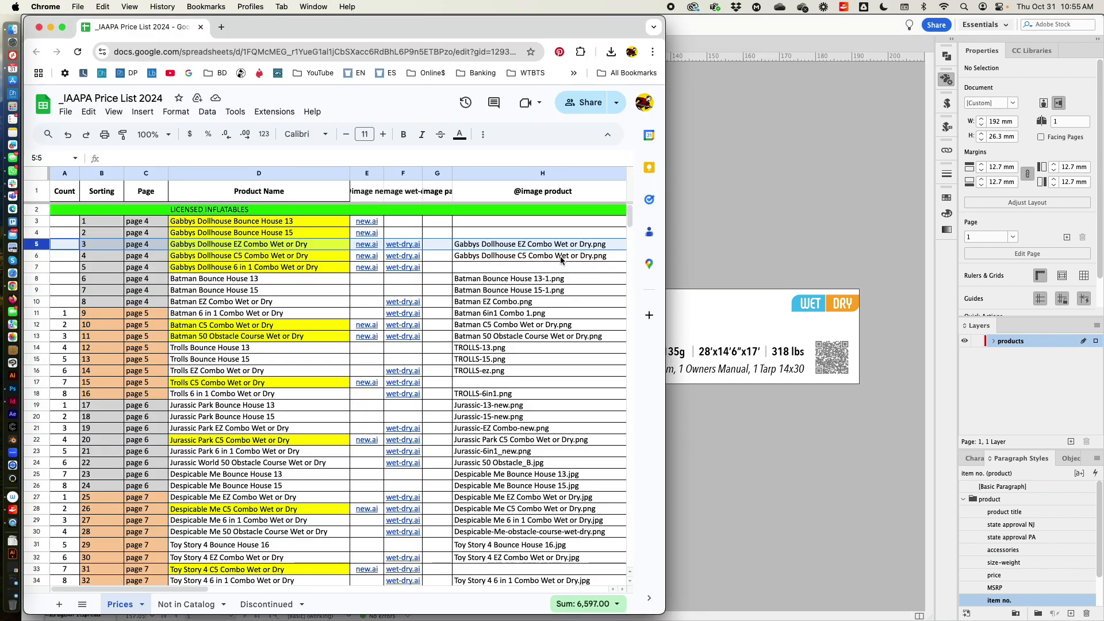
left_click(540, 249)
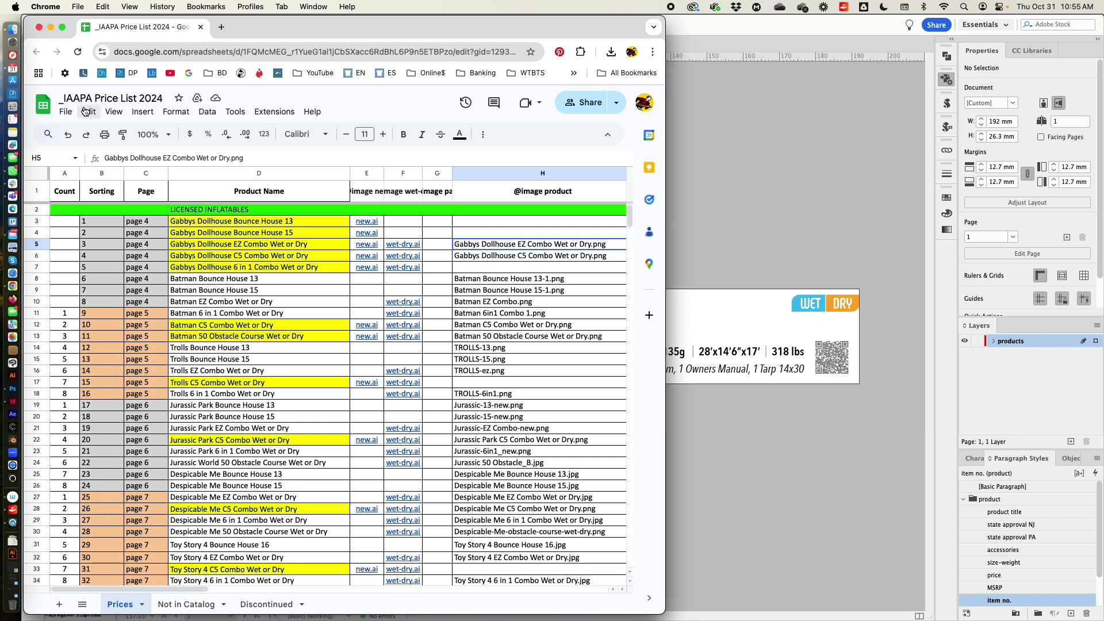
In Finder, open the data merge project's source folder, select _IAAPA Price List 2024 - Prices.csv and widen the file column to fit the names.
left_click(12, 29)
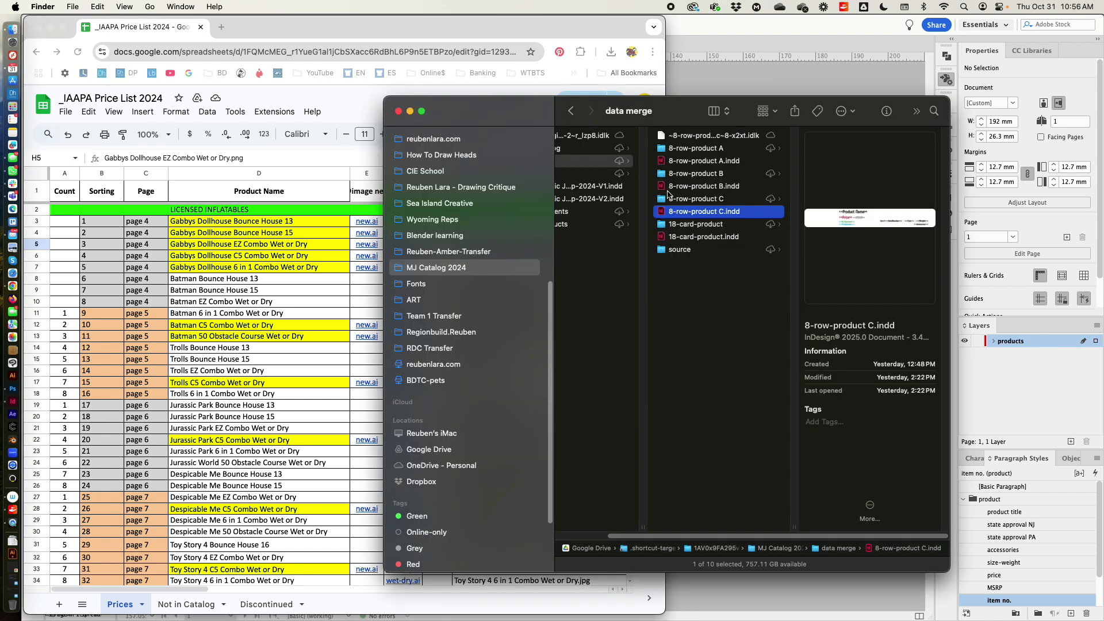
left_click(708, 253)
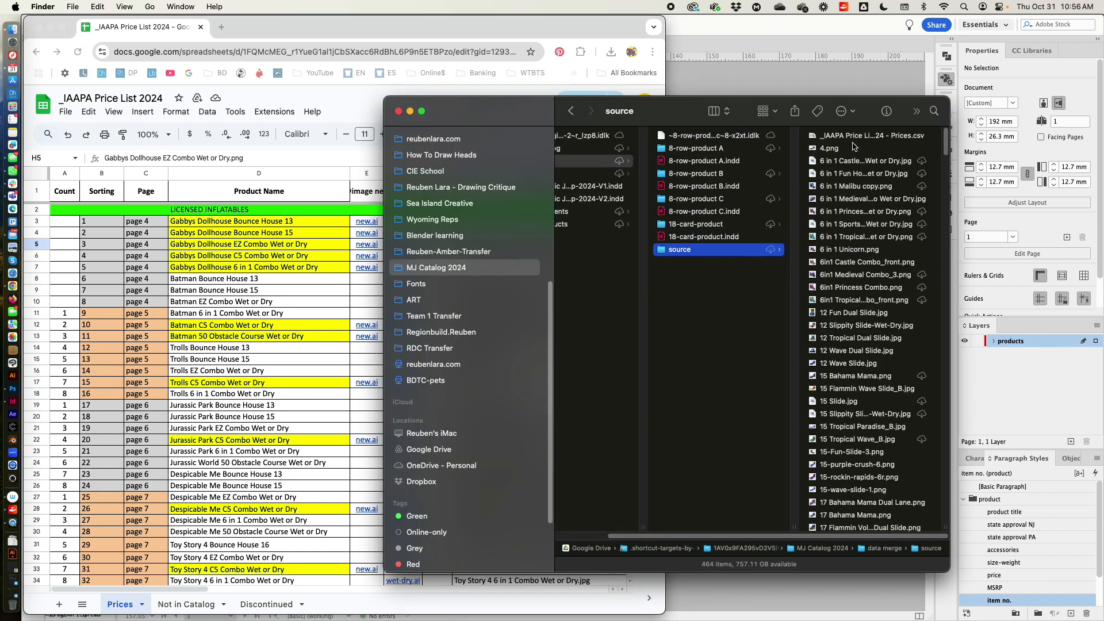
left_click(851, 136)
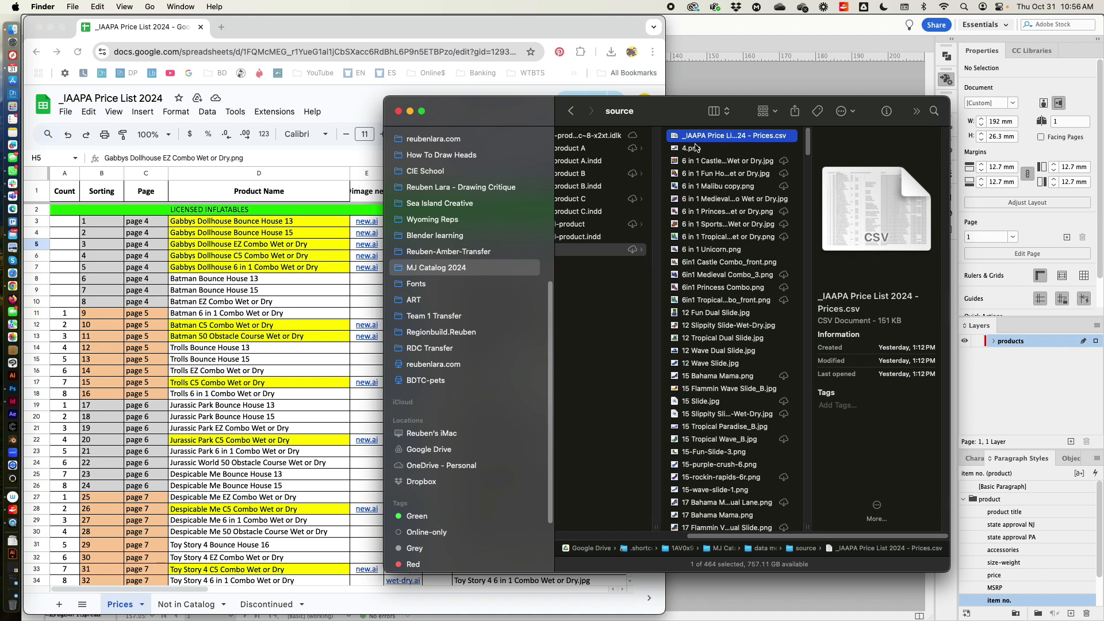
double_click(807, 525)
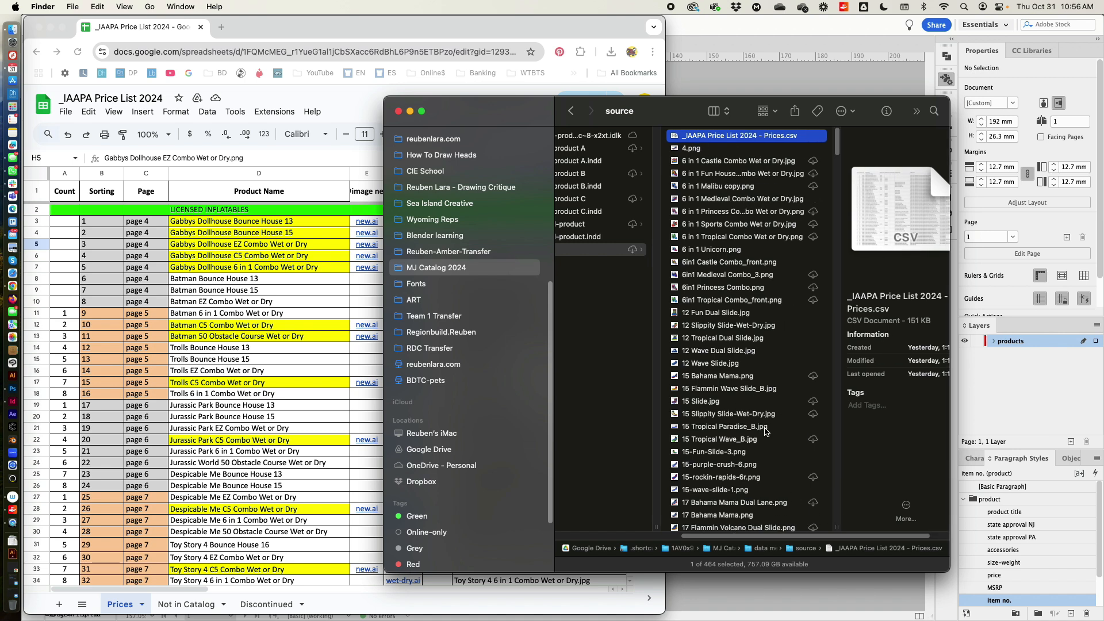
Browse the source folder's product images and locate the Gabbys Dollhouse C5 and EZ Combo PNG files.
scroll(754, 319, "down", 10)
mouse_move(534, 115)
left_mouse_down()
mouse_move(741, 116)
mouse_move(554, 116)
left_mouse_up()
scroll(749, 304, "down", 15)
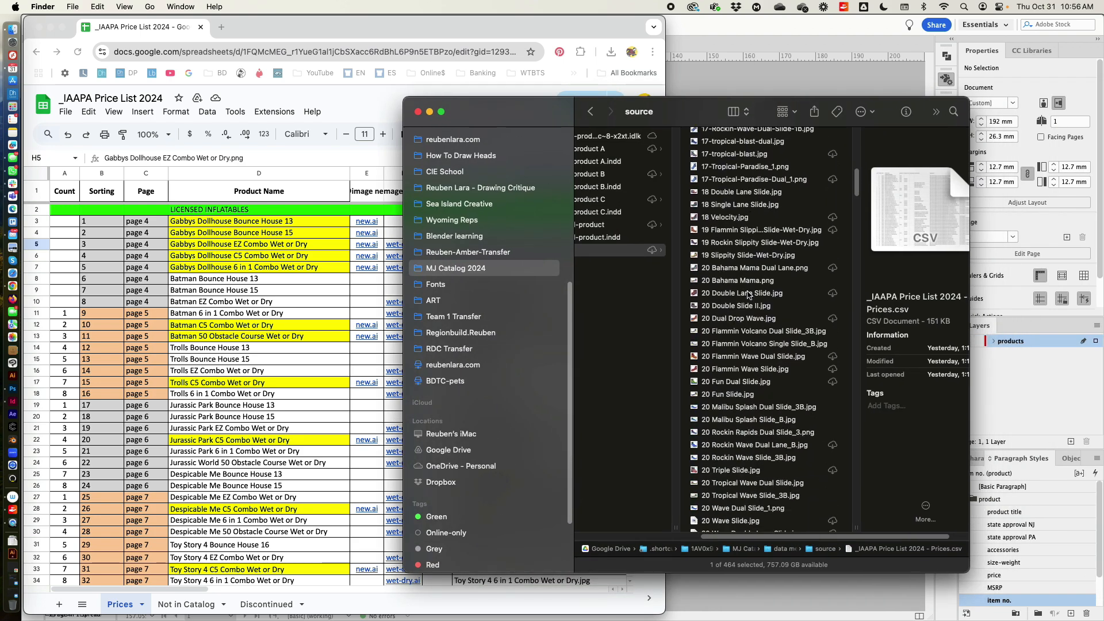
left_click_drag(857, 214, 857, 384)
scroll(851, 397, "up", 10)
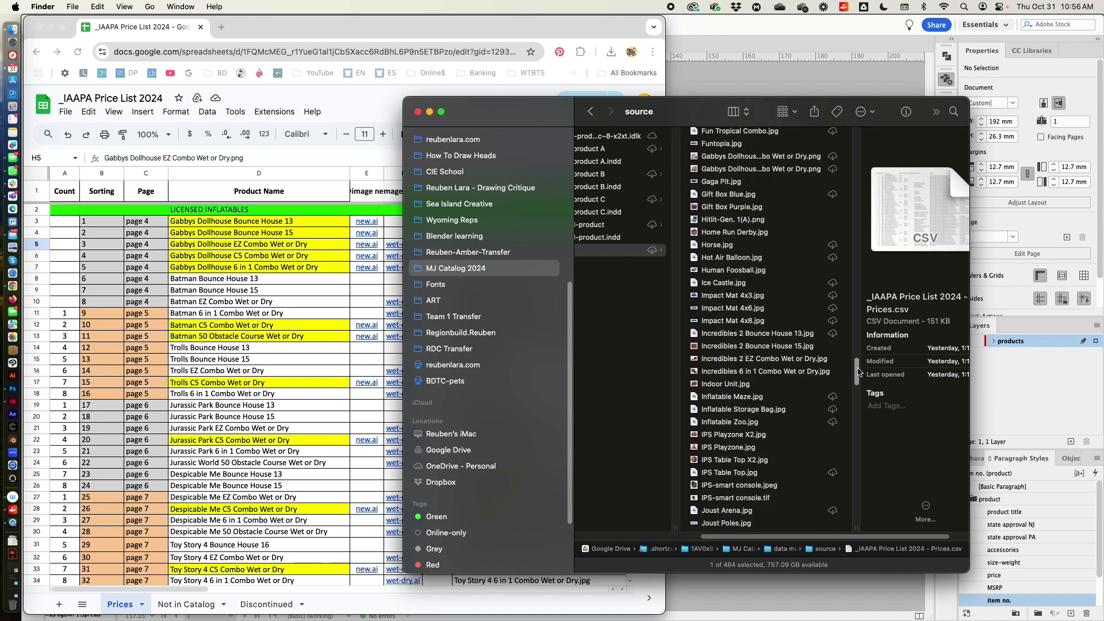
double_click(857, 527)
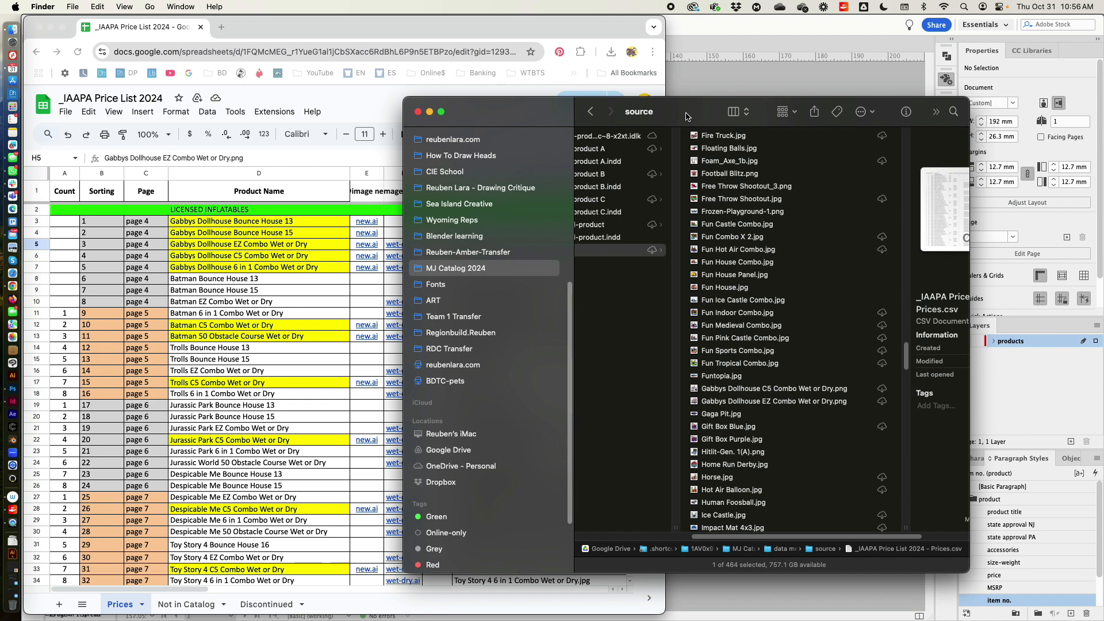
left_click_drag(687, 117, 769, 103)
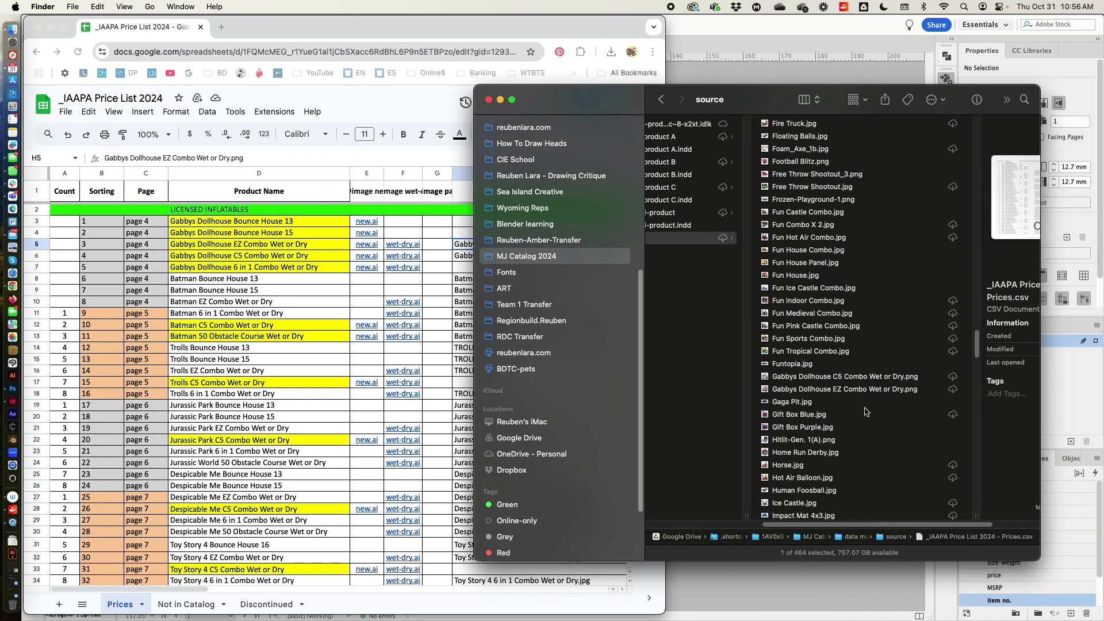
scroll(866, 412, "down", 10)
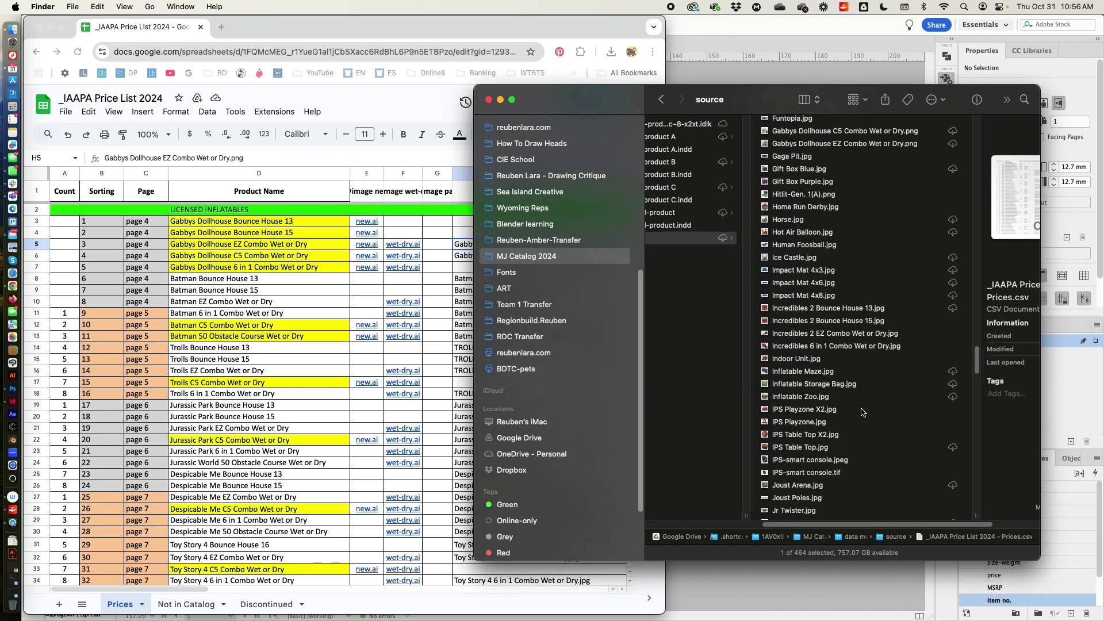
scroll(860, 411, "up", 8)
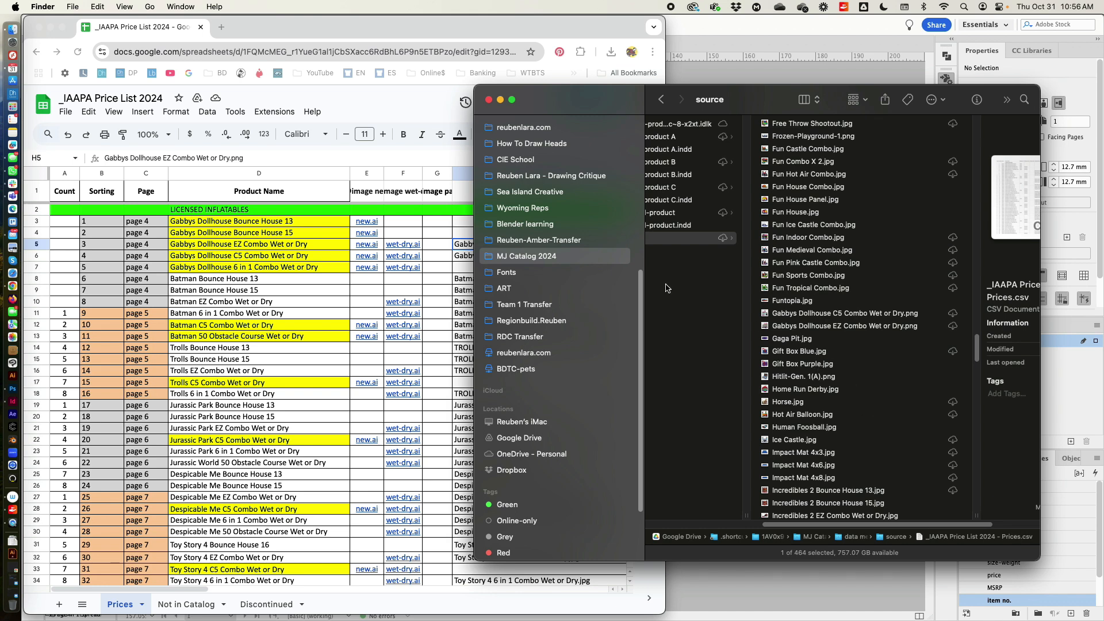
left_click_drag(582, 90, 595, 95)
Download the price list's Prices sheet from Google Sheets as a CSV file.
left_click(554, 34)
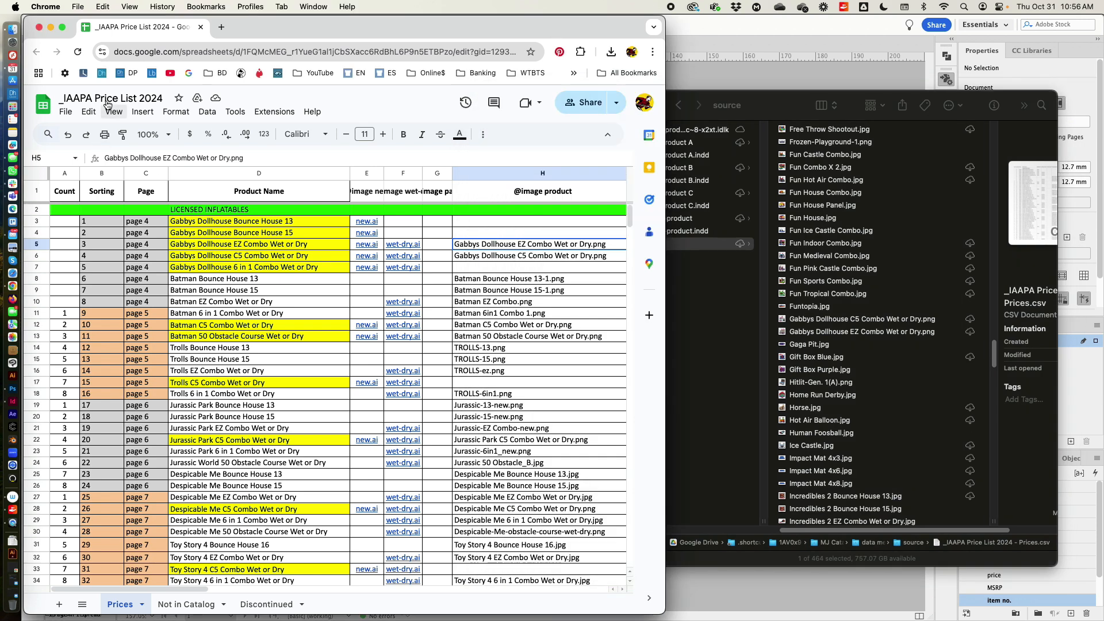
left_click(66, 113)
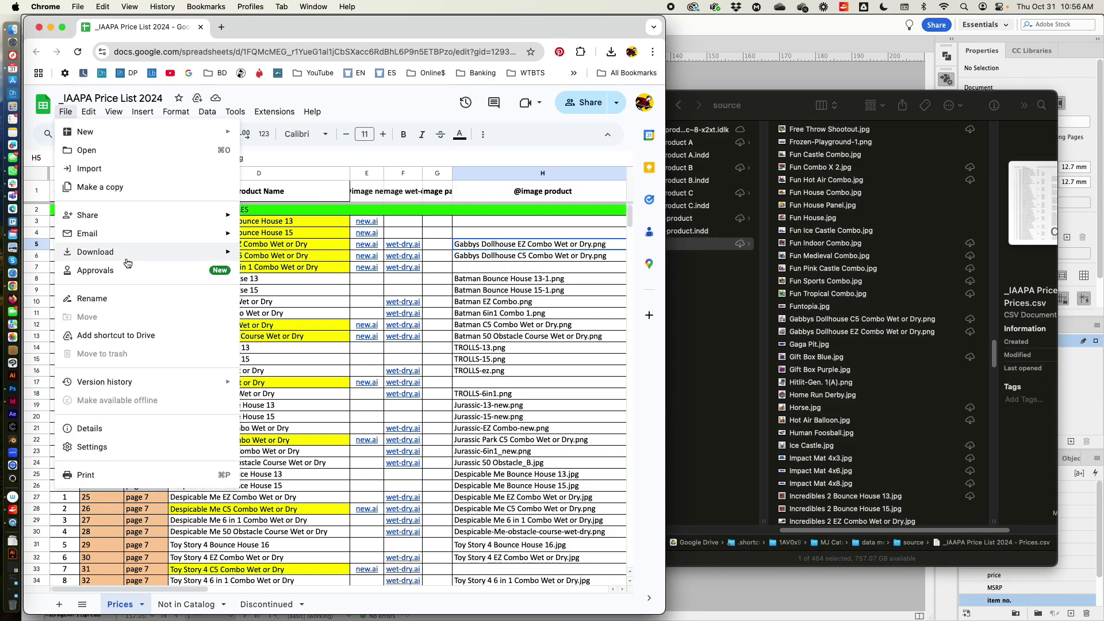
mouse_move(132, 261)
left_click(281, 329)
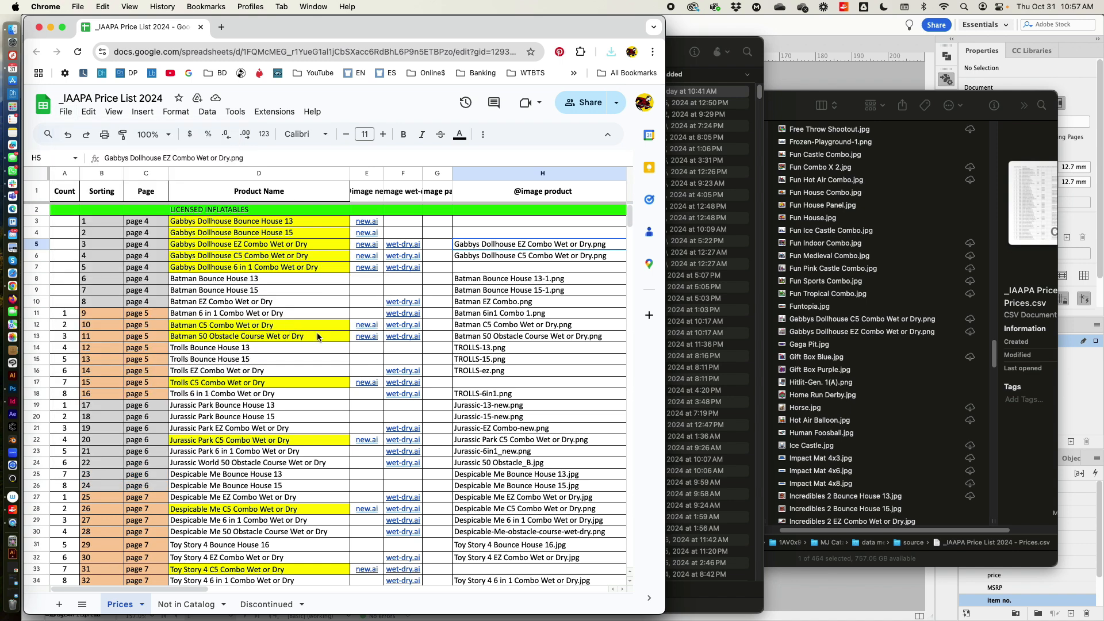
Move the downloaded _IAAPA Price List 2024 - Prices.csv from Downloads into the source folder, replacing the older copy.
left_click(676, 94)
left_click_drag(671, 34, 593, 237)
left_click(310, 276)
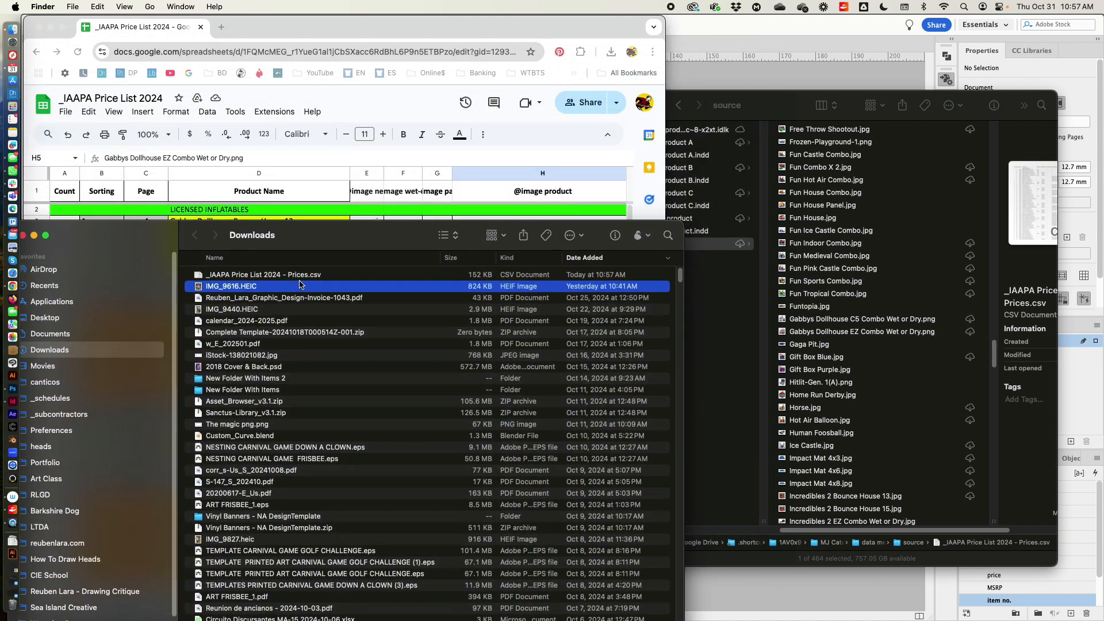
scroll(856, 270, "up", 20)
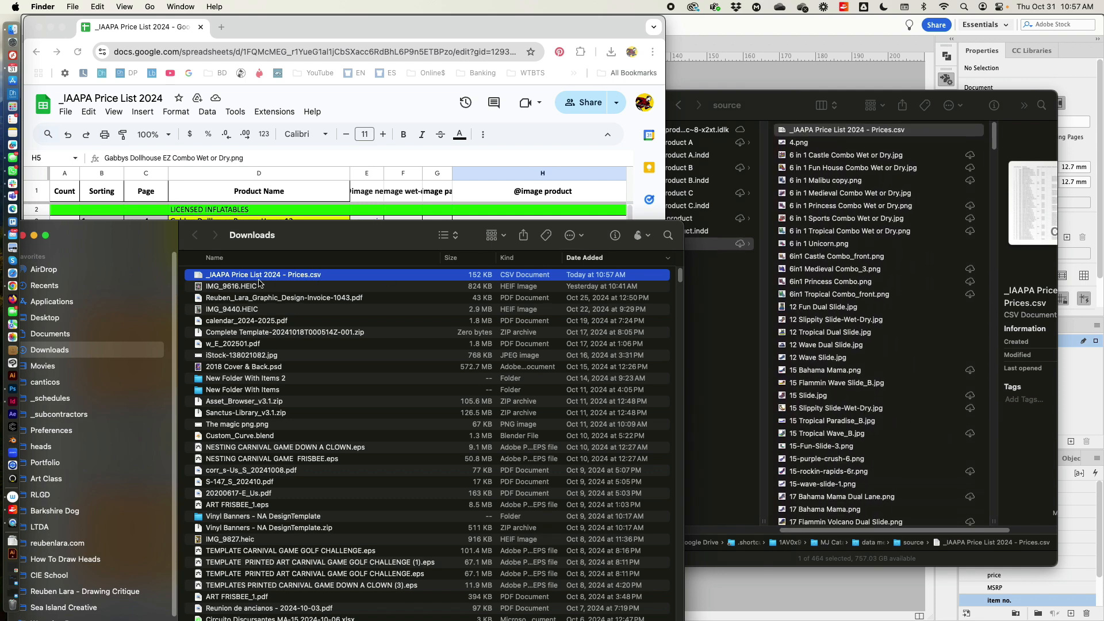
left_click_drag(262, 278, 836, 173)
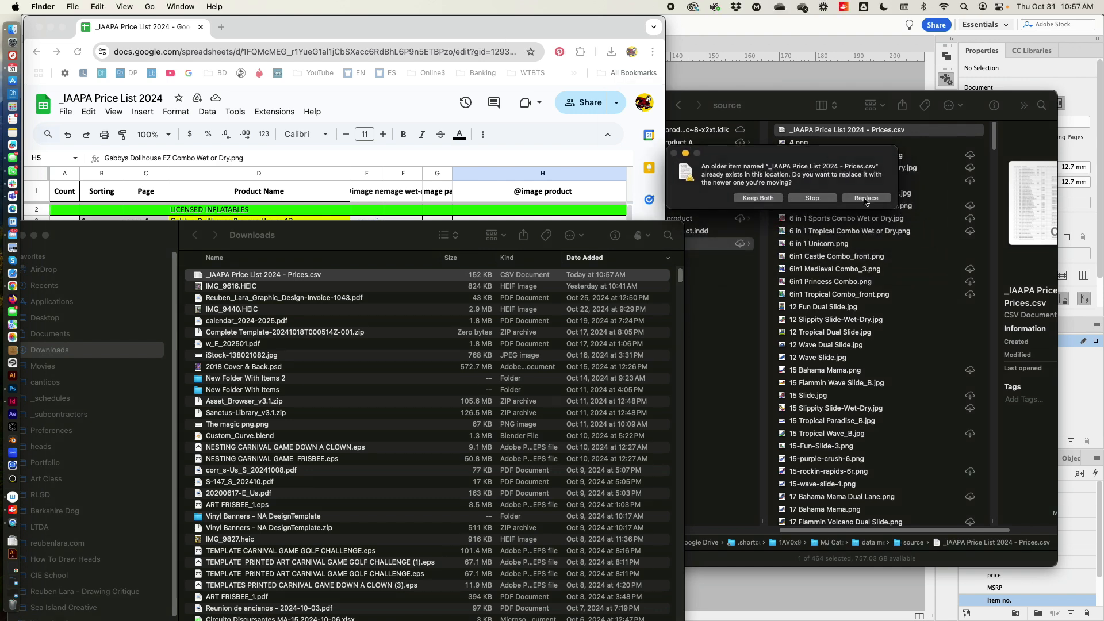
left_click(900, 210)
Update the data merge source in InDesign and check the product image frame of the Gabbys Dollhouse EZ Combo record.
left_click(716, 77)
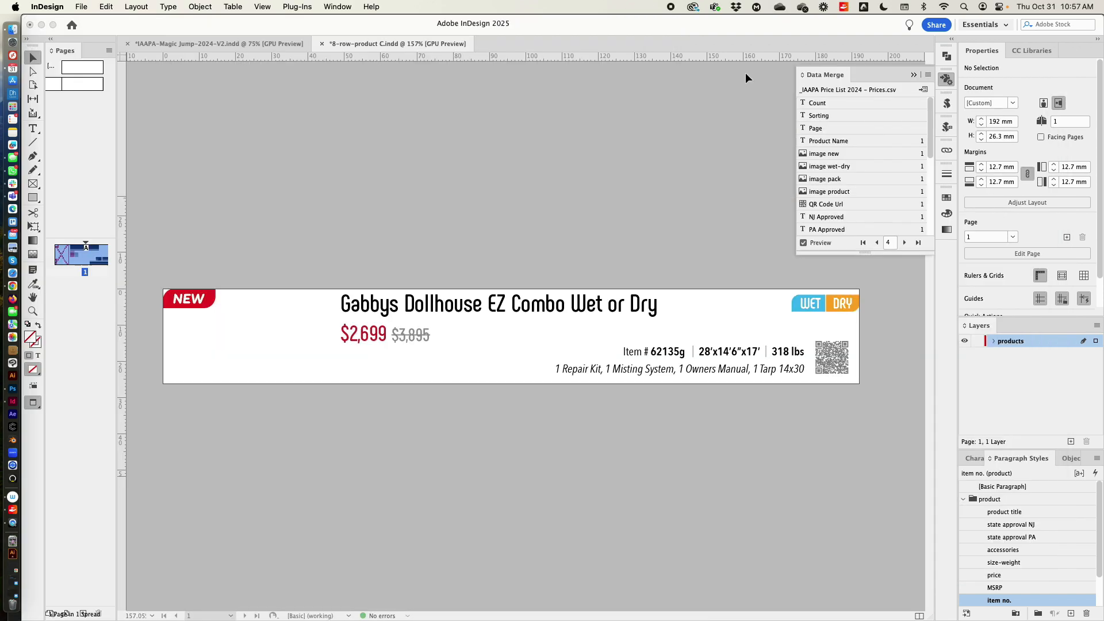
left_click(928, 75)
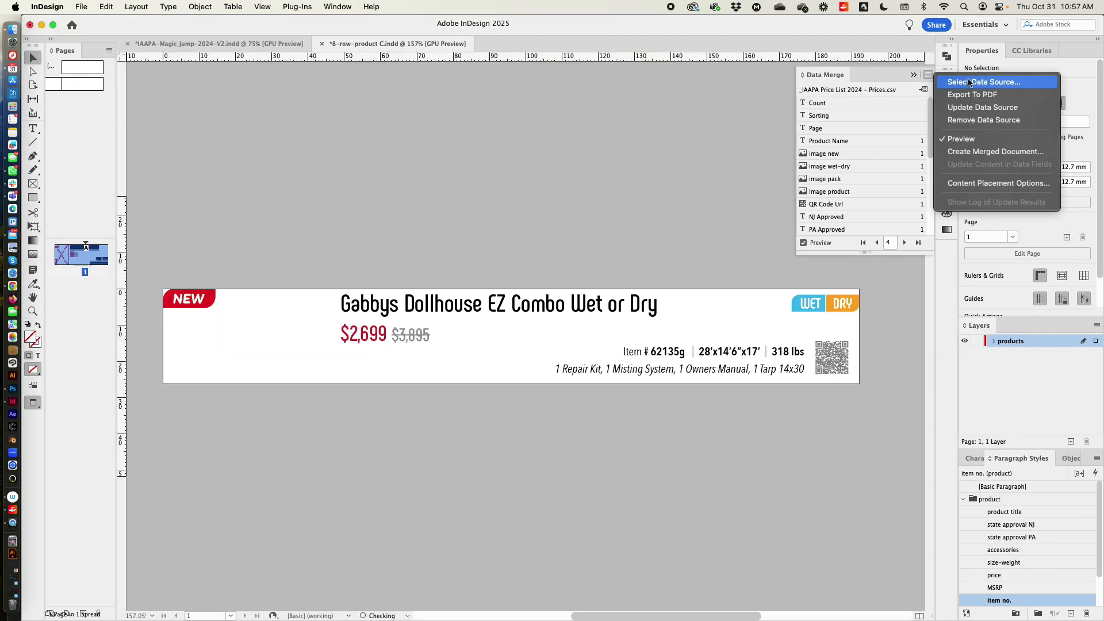
left_click(971, 108)
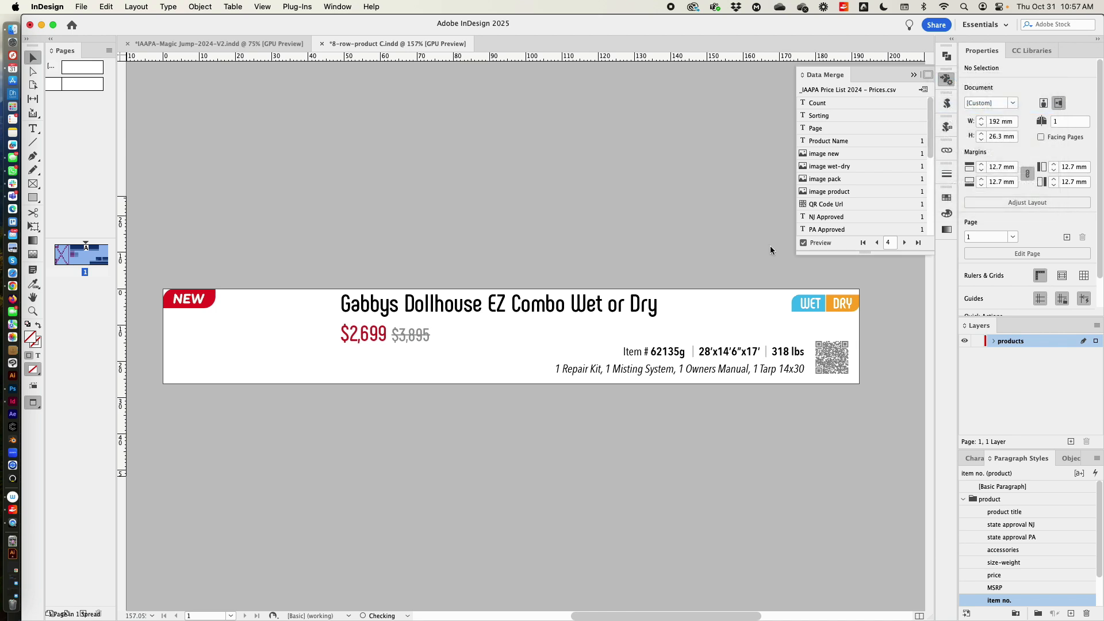
left_click(821, 247)
left_click(293, 320)
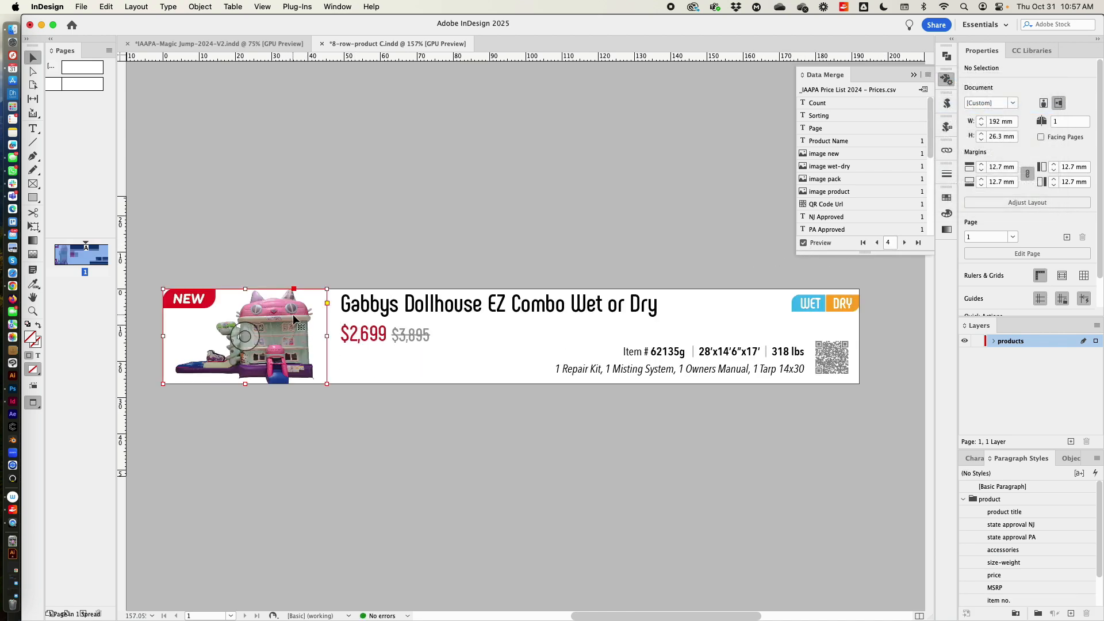
left_click(350, 420)
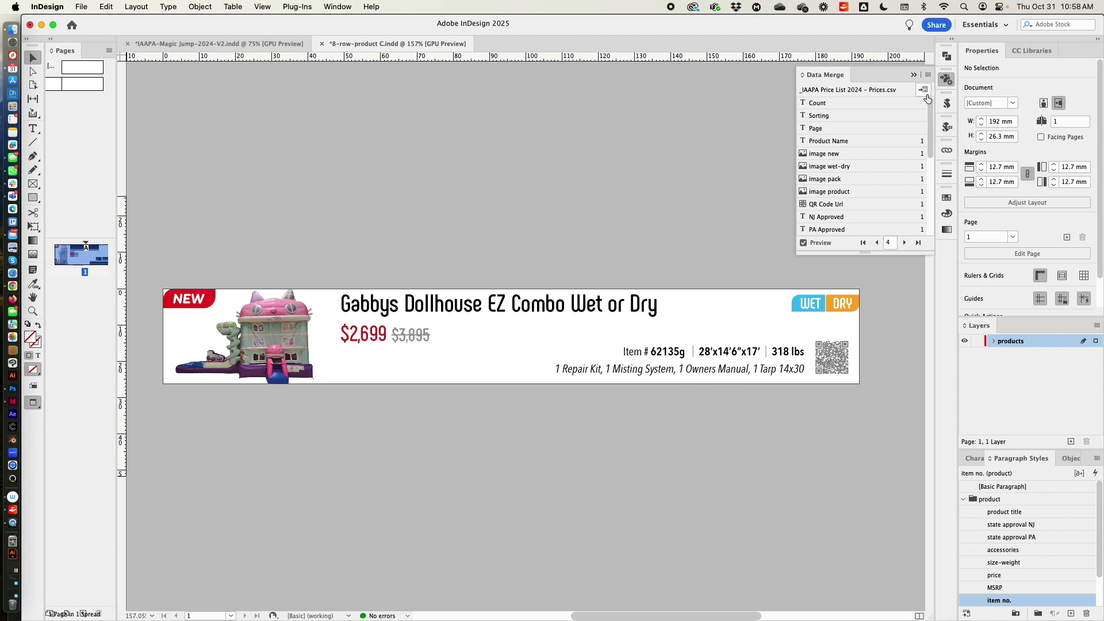
Review the record selection, multiple record layout and image placement settings for creating a merged document, and close them without merging.
left_click(923, 90)
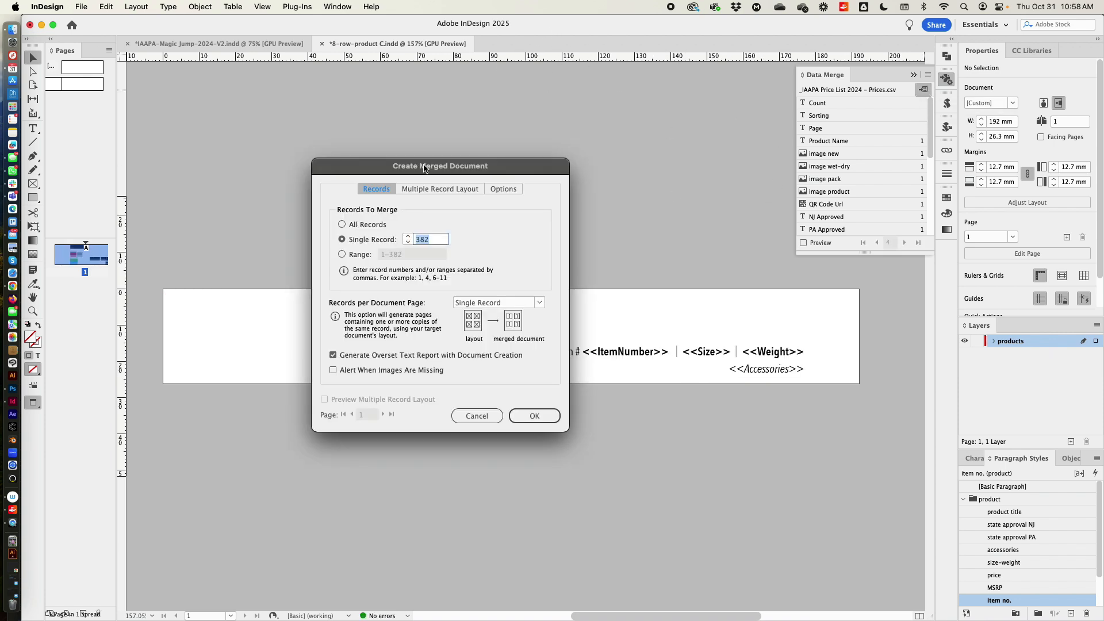
left_click_drag(426, 168, 454, 151)
left_click(464, 174)
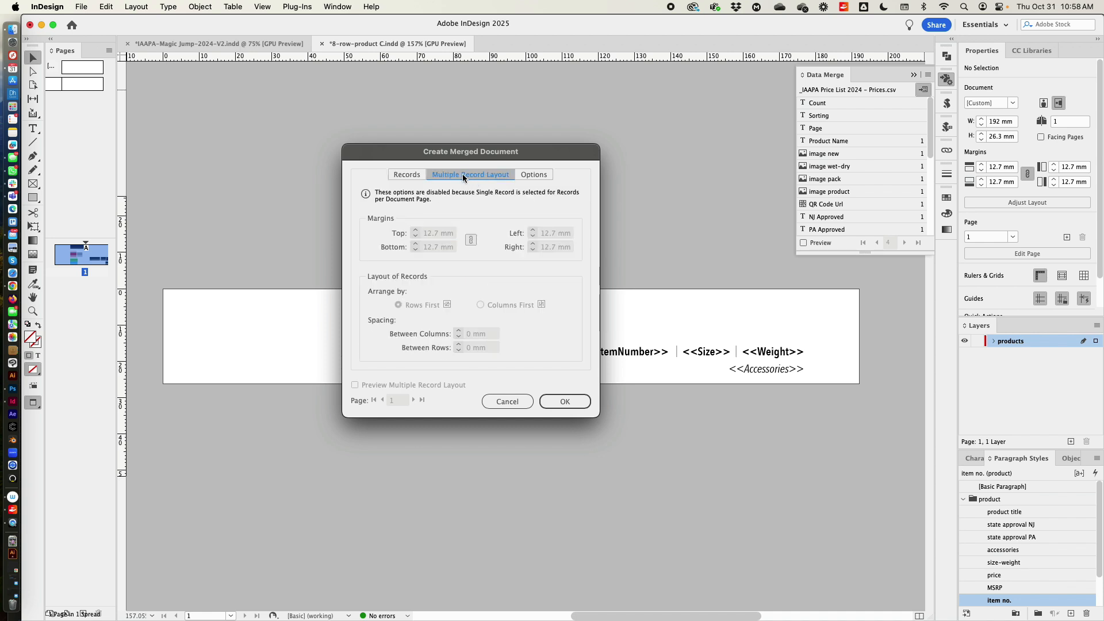
left_click(409, 177)
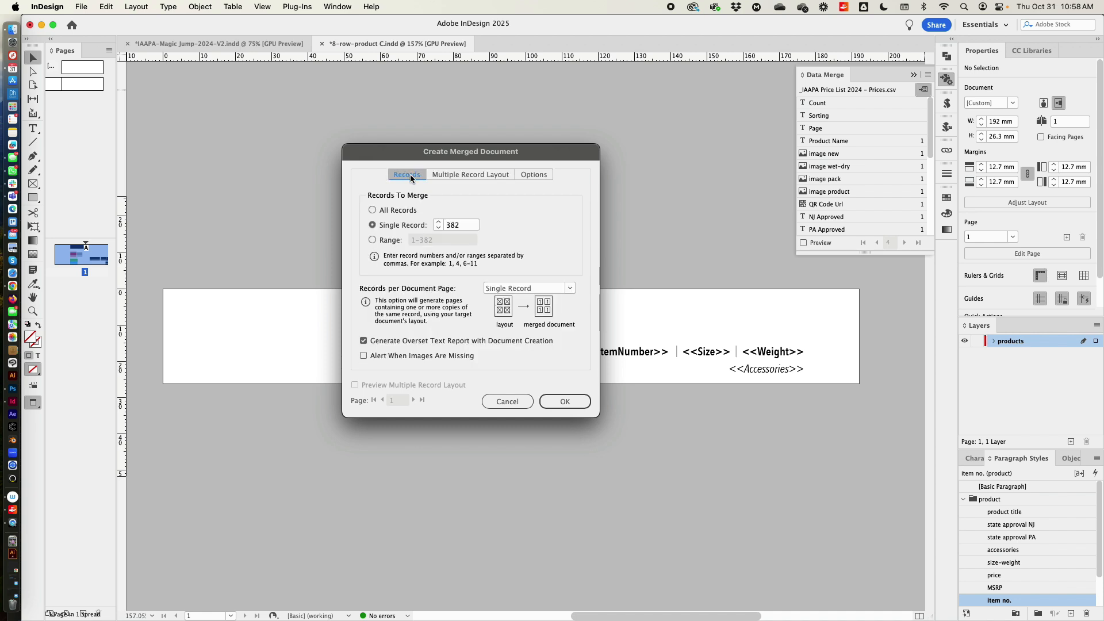
left_click(467, 173)
left_click(535, 174)
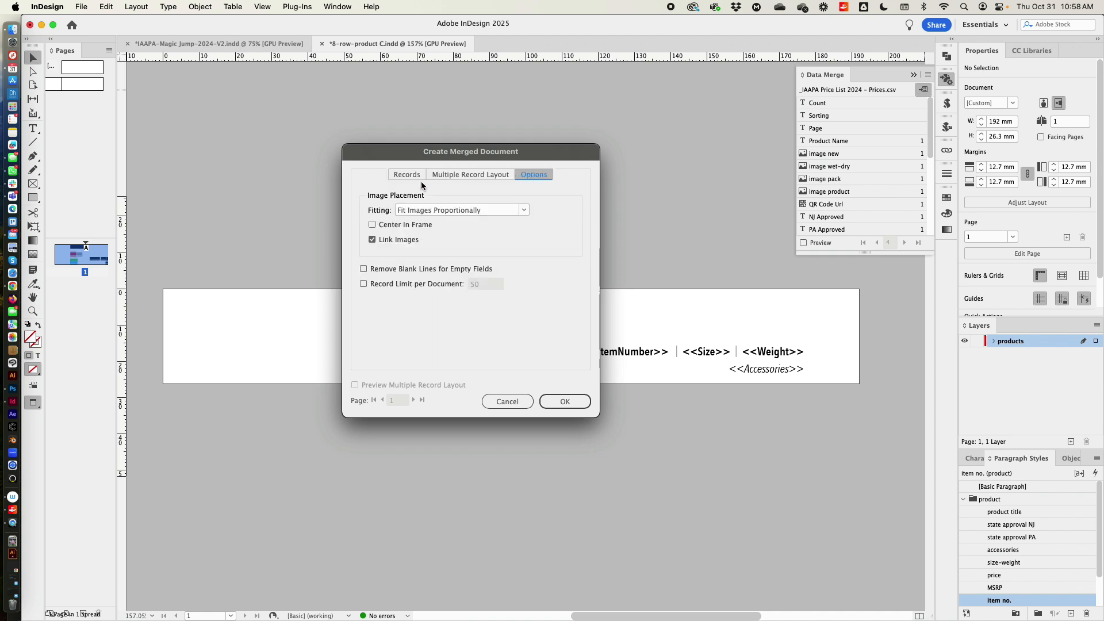
left_click(405, 174)
left_click_drag(414, 154, 421, 184)
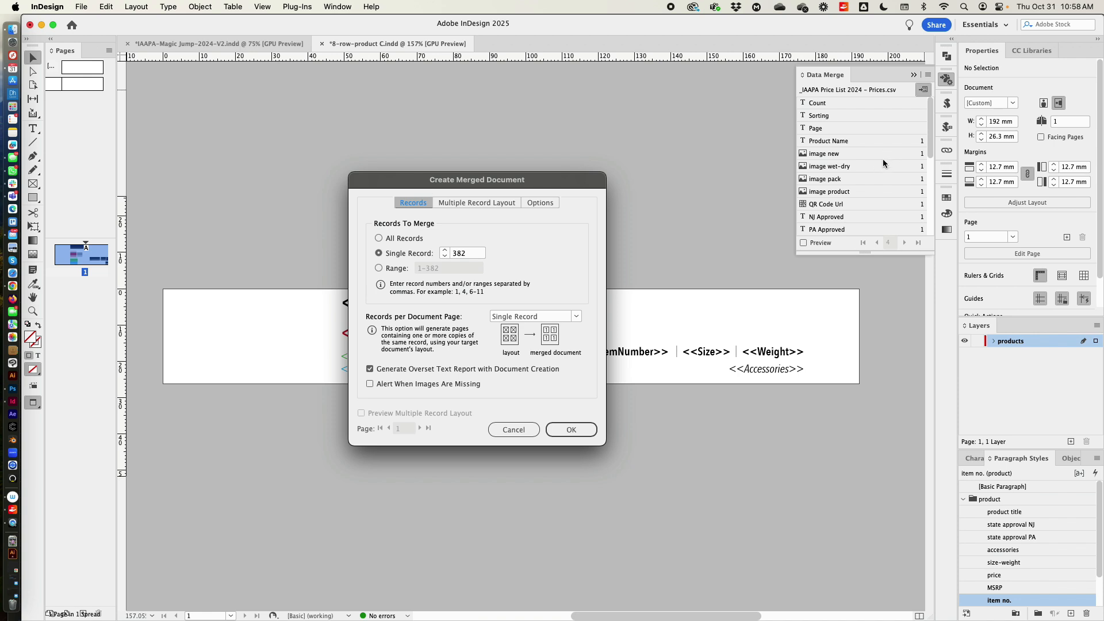
key("Escape")
Reveal the user script DM2SR v1_28 (2025 or later).jsxbin in Finder from InDesign's scripts, and close the Downloads window covering it.
left_click(946, 107)
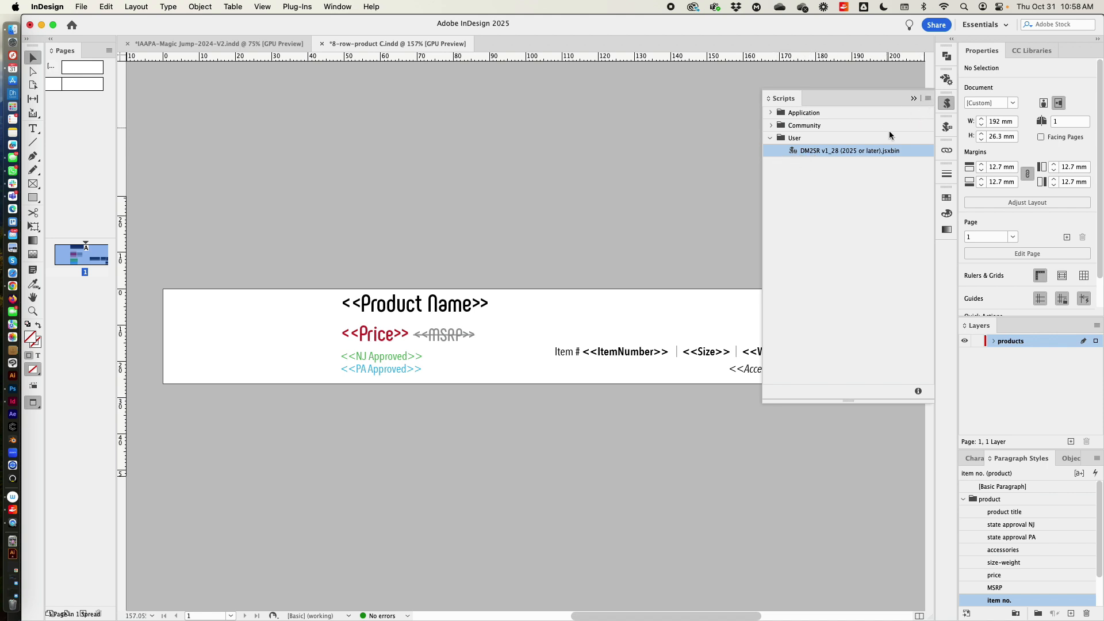
left_click(927, 99)
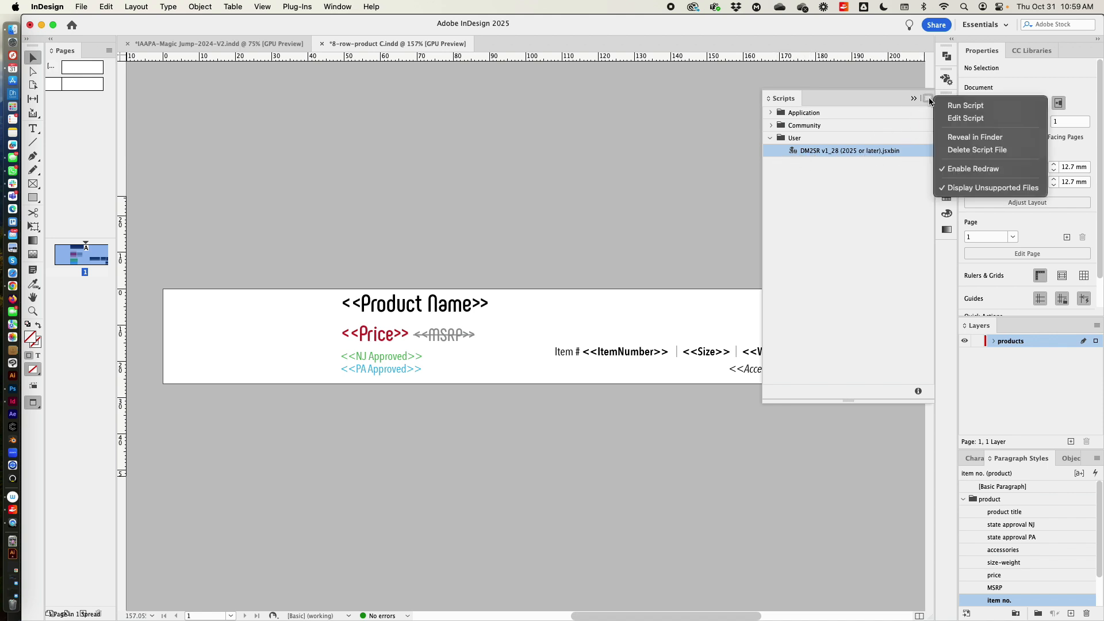
left_click(955, 138)
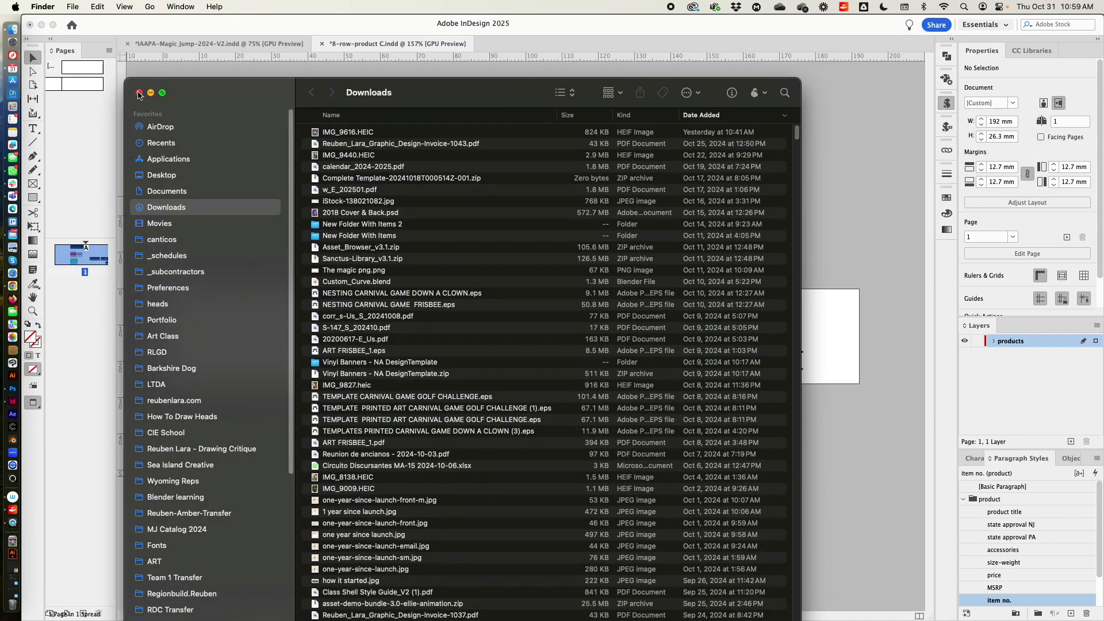
left_click(139, 93)
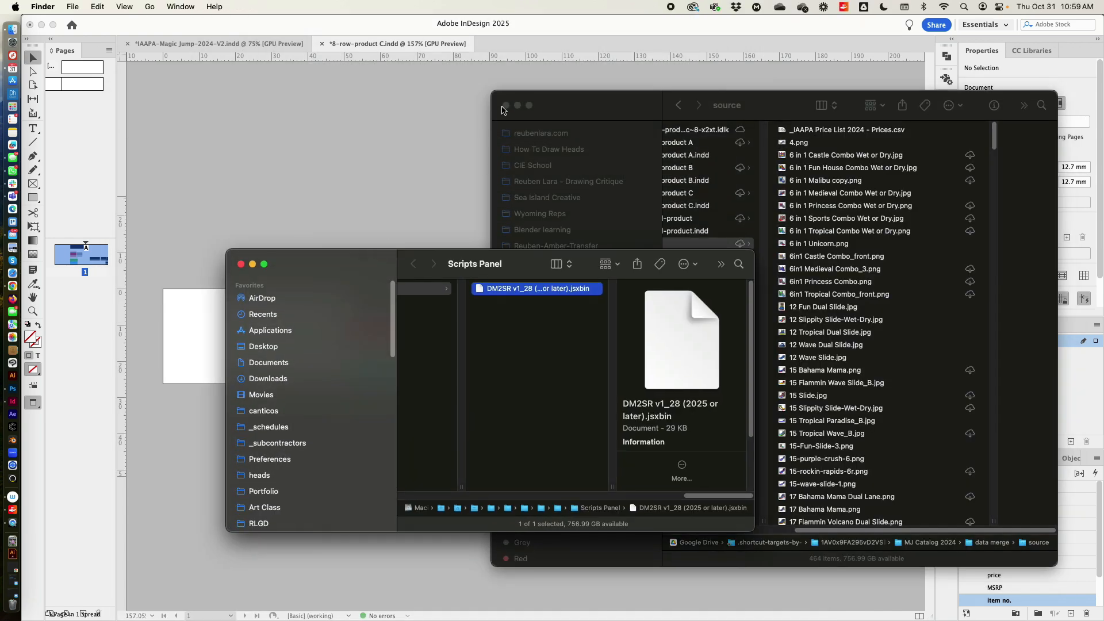
Close the source folder window and look through the folder path leading to the DM2SR script in the Scripts Panel folder.
left_click(506, 105)
scroll(568, 364, "left", 5)
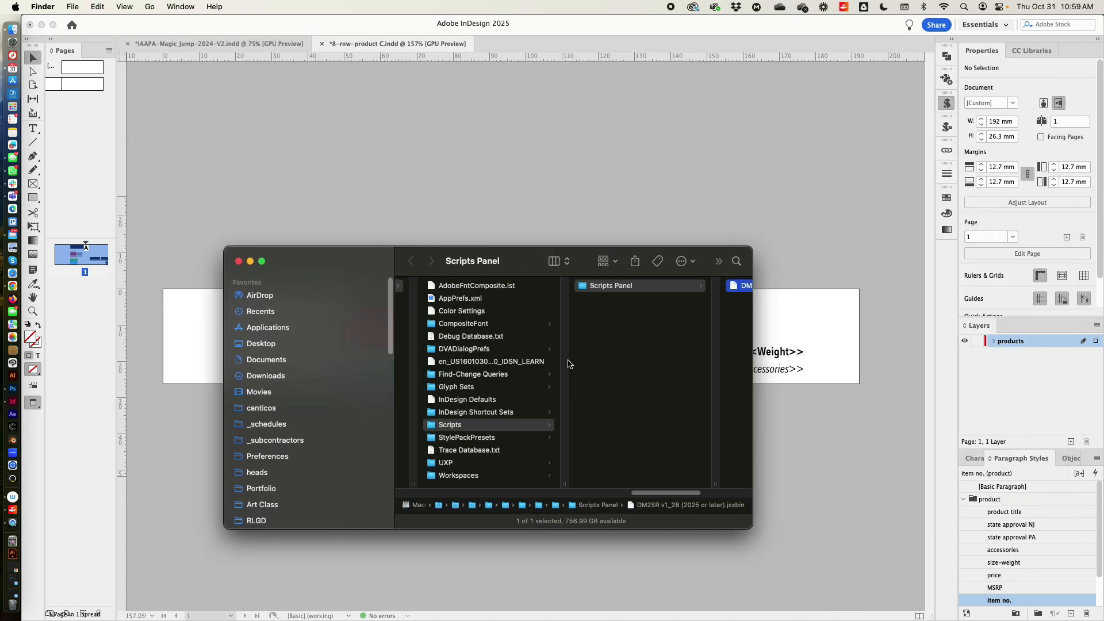
scroll(568, 364, "right", 5)
Return to InDesign and run the user script DM2SR v1_28 (2025 or later).jsxbin, agreeing to save the document.
left_click(935, 138)
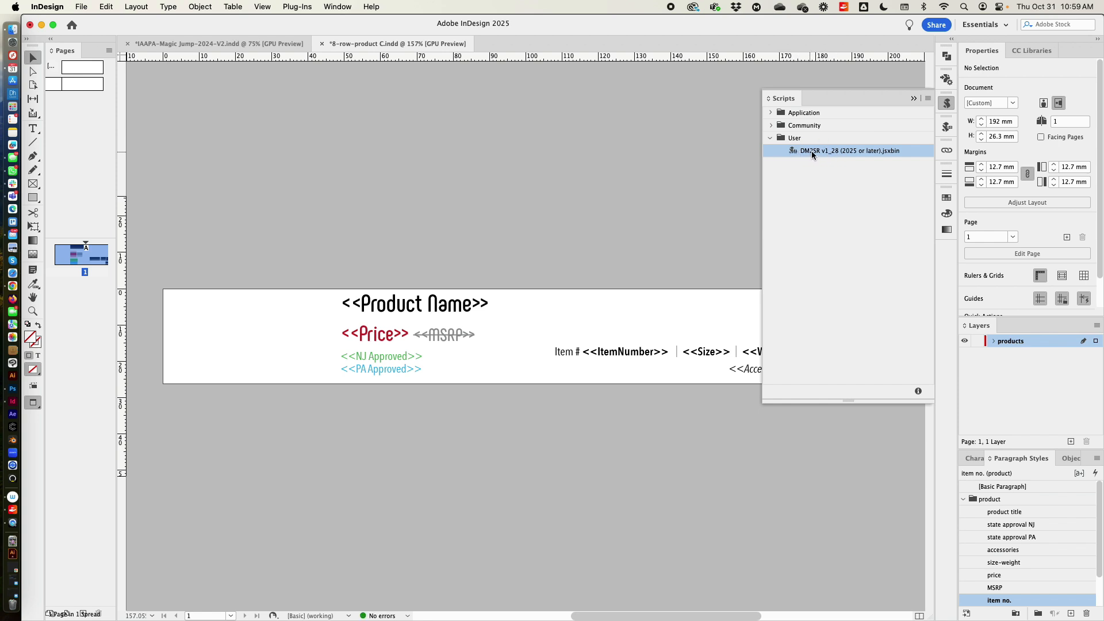
double_click(792, 152)
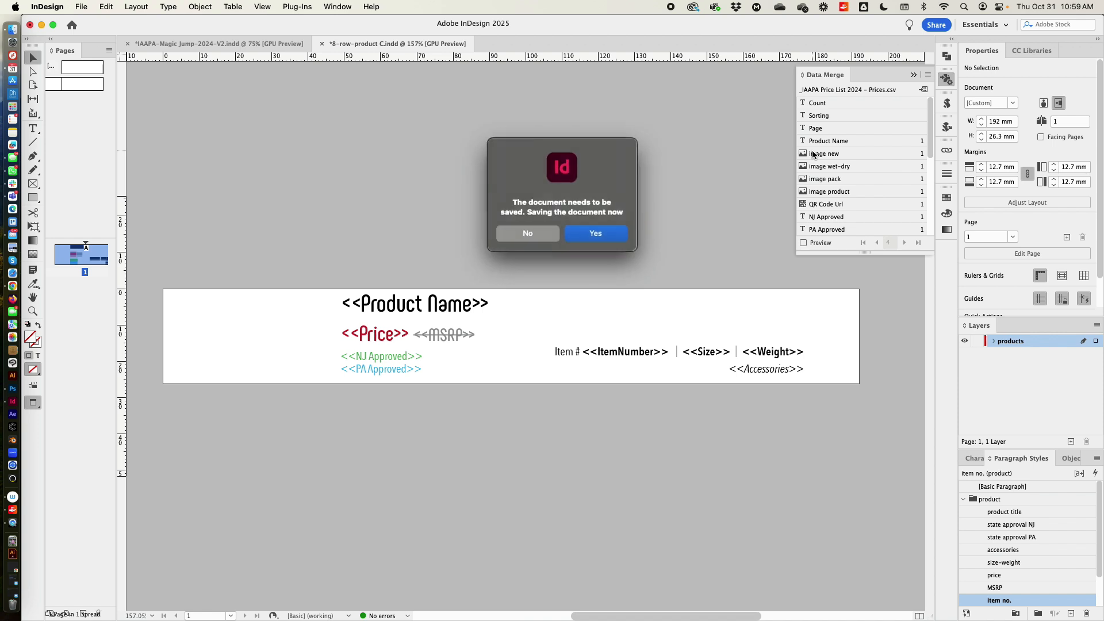
left_click(583, 233)
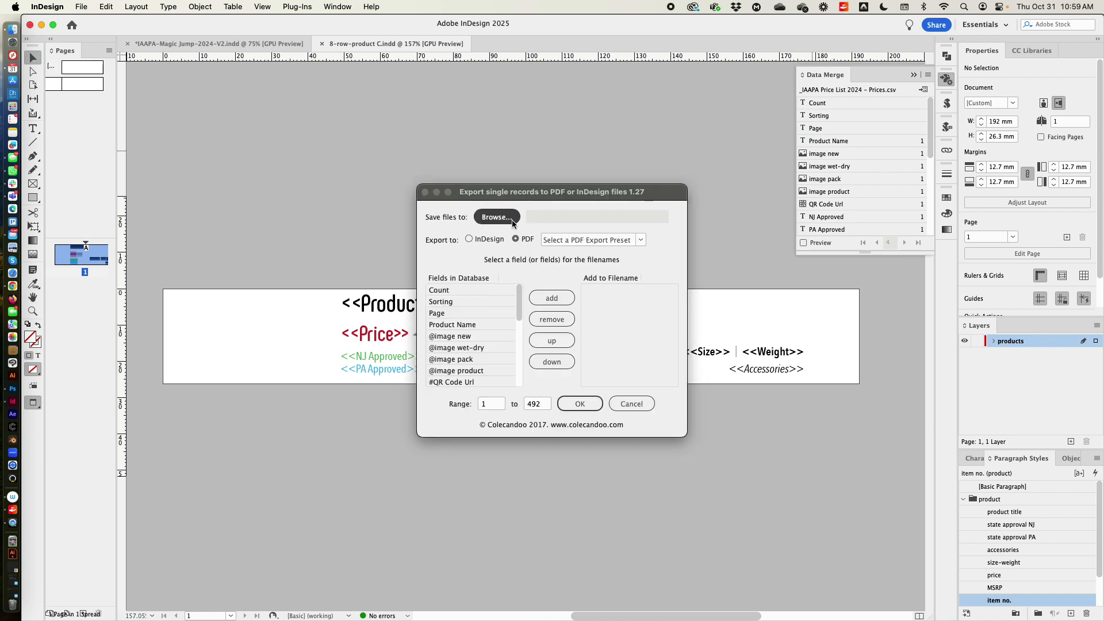
Set the data merge folder, one level above source, as the destination for the exported files.
left_click(497, 216)
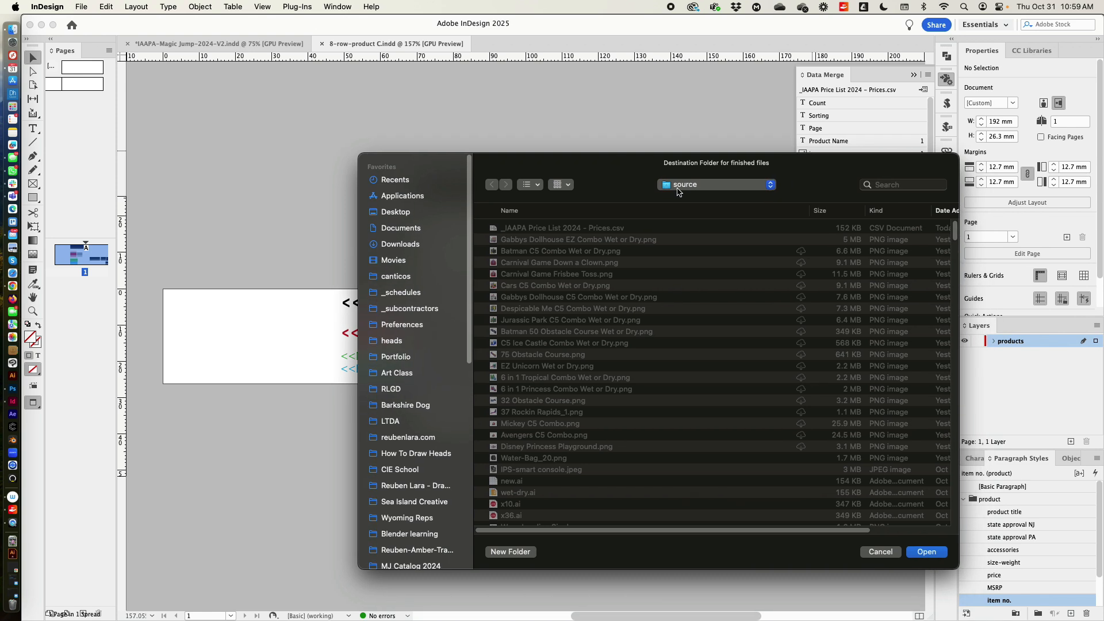
left_click(678, 191)
left_click(690, 206)
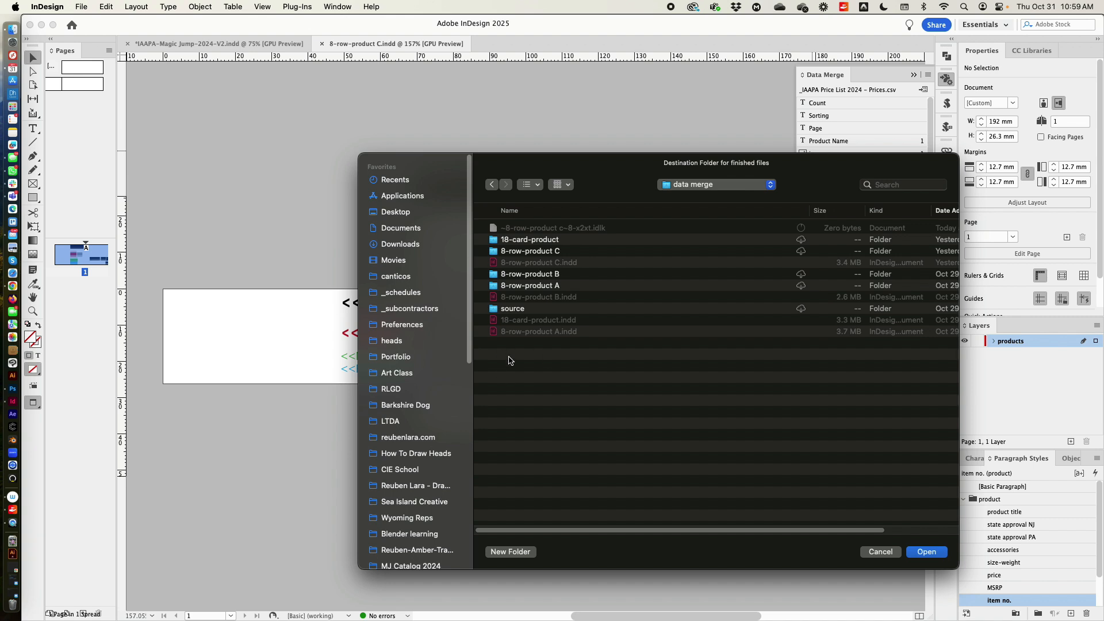
left_click(935, 554)
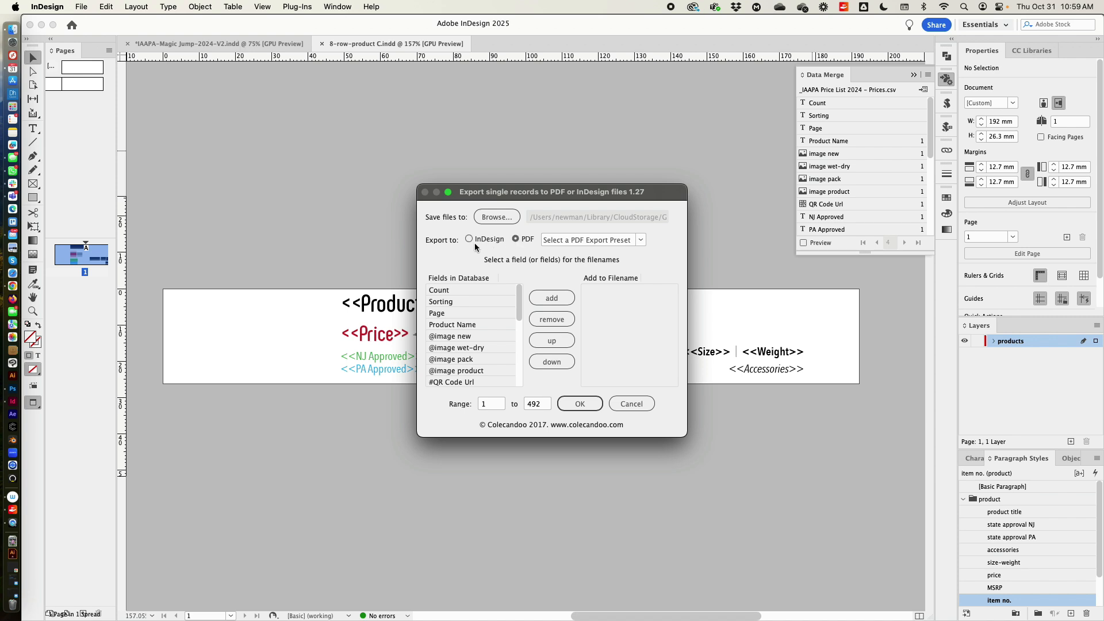
Choose the [High Quality Print] PDF export preset and add the Product Name field to the filename.
left_click(579, 242)
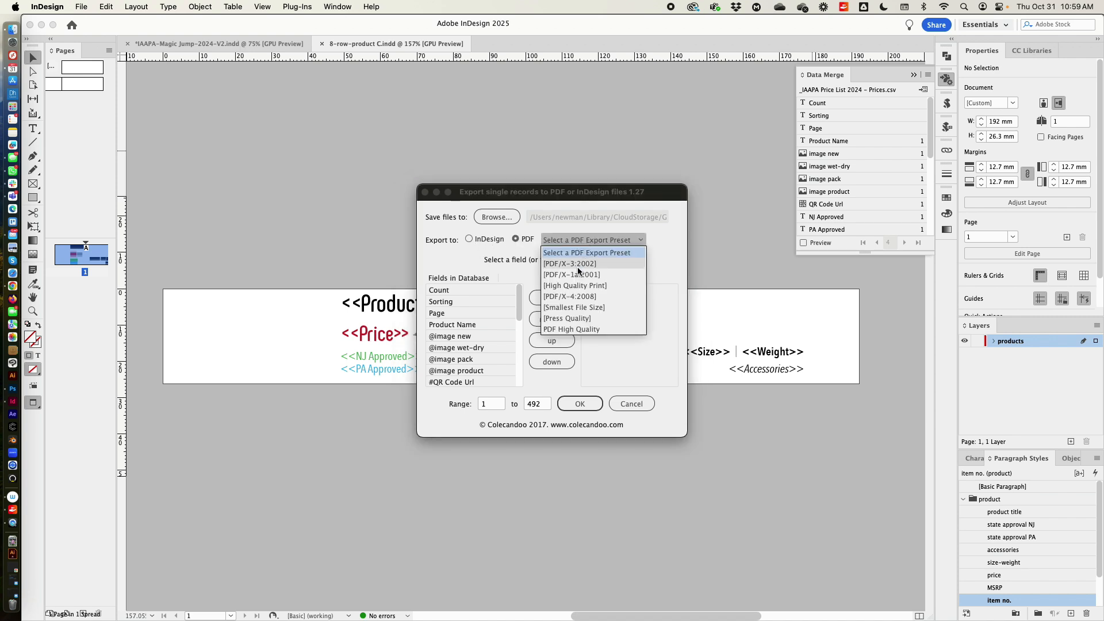
left_click(576, 286)
left_click_drag(577, 196, 567, 192)
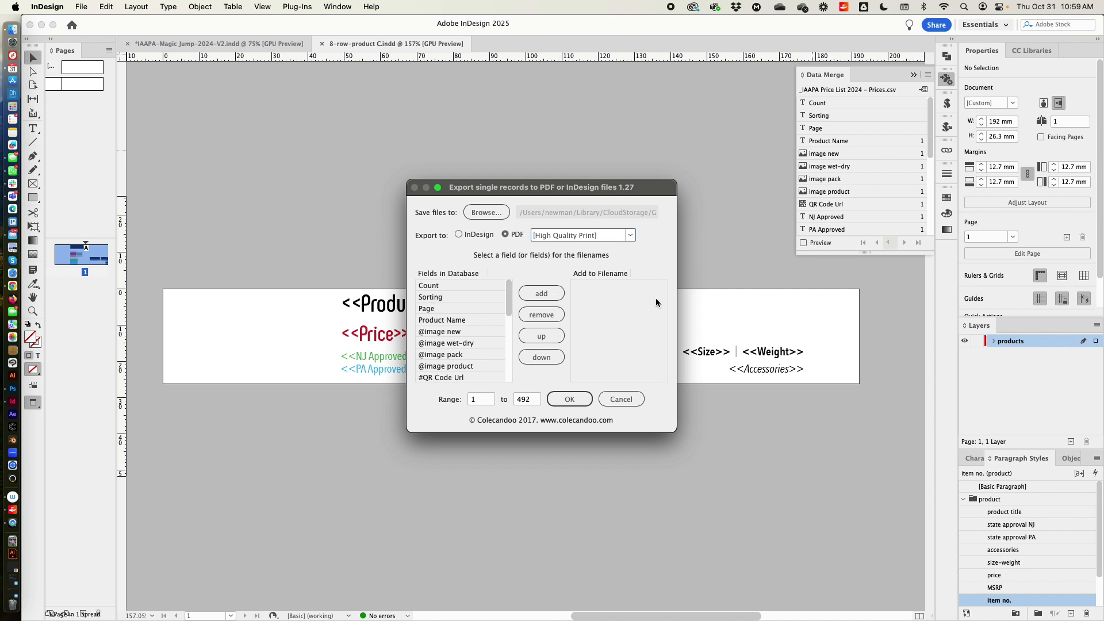
left_click(472, 319)
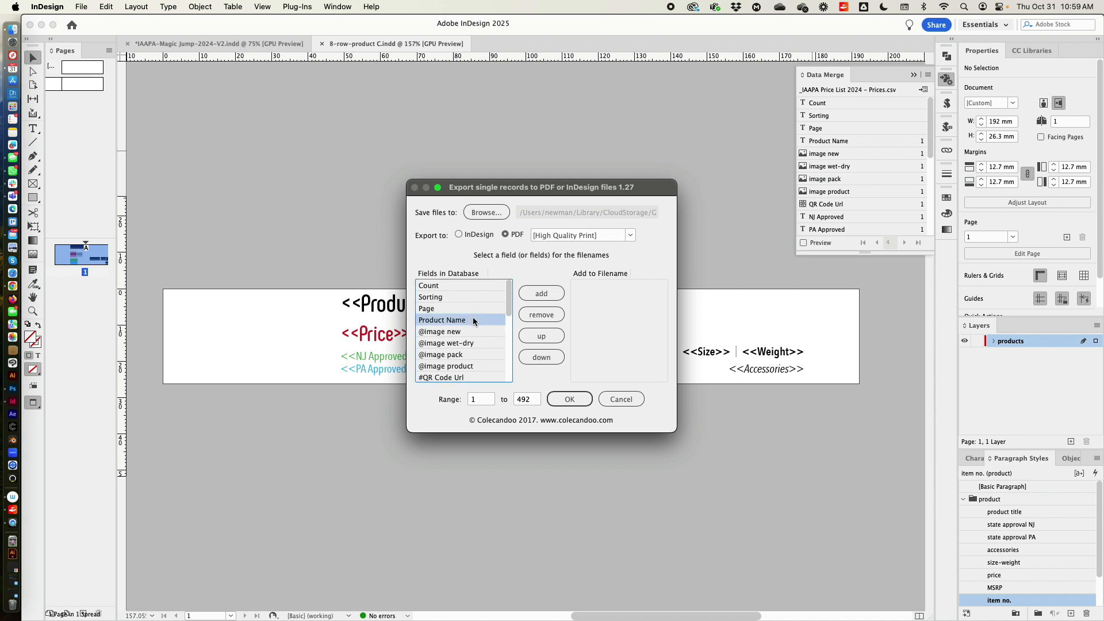
left_click(544, 294)
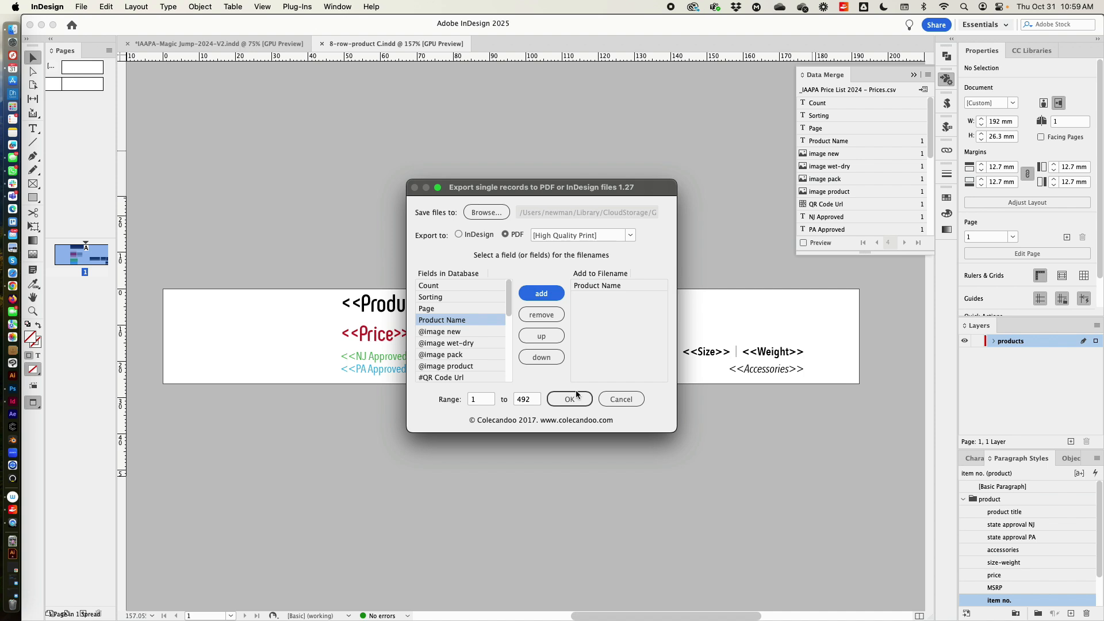
Switch to the price list in Chrome and locate the last product row before the BOUNCE HOUSES section.
left_click(13, 285)
scroll(194, 299, "down", 20)
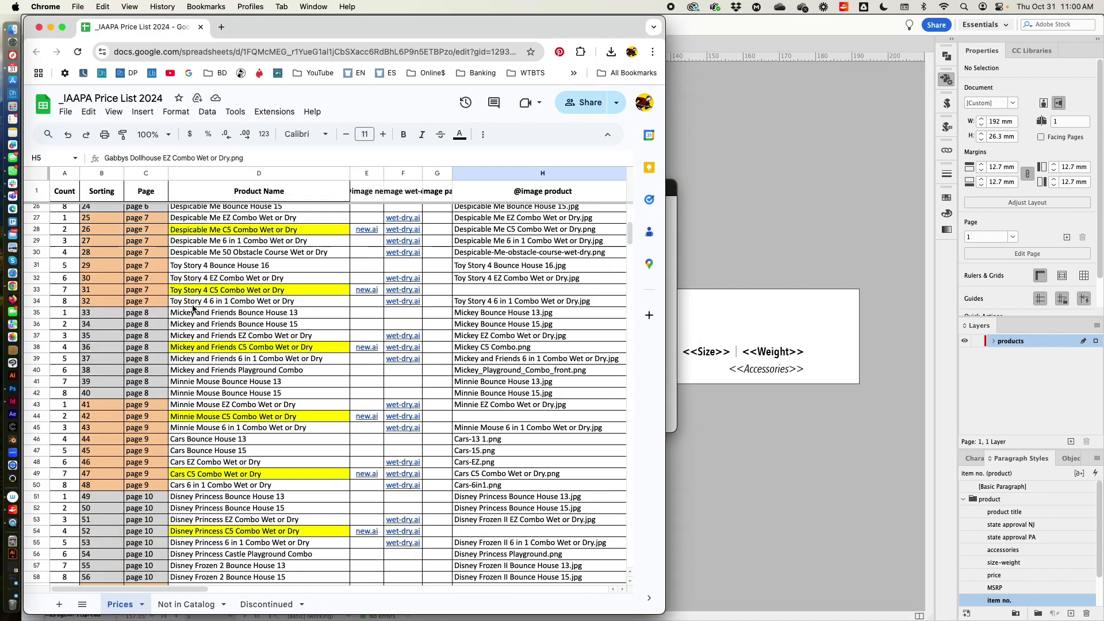
scroll(196, 285, "down", 5)
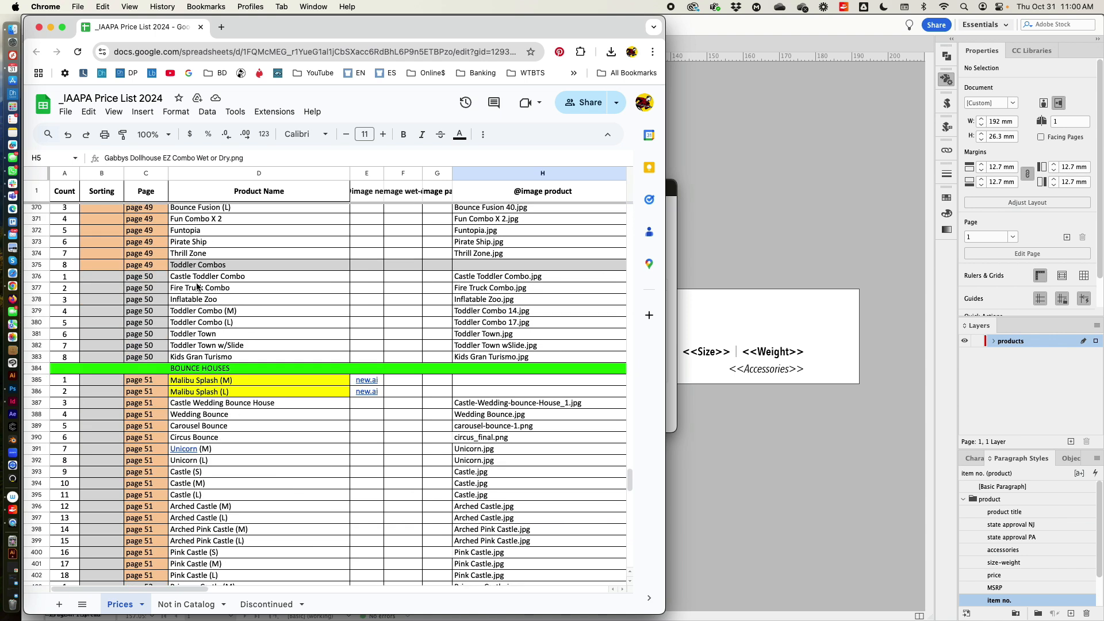
left_click(36, 358)
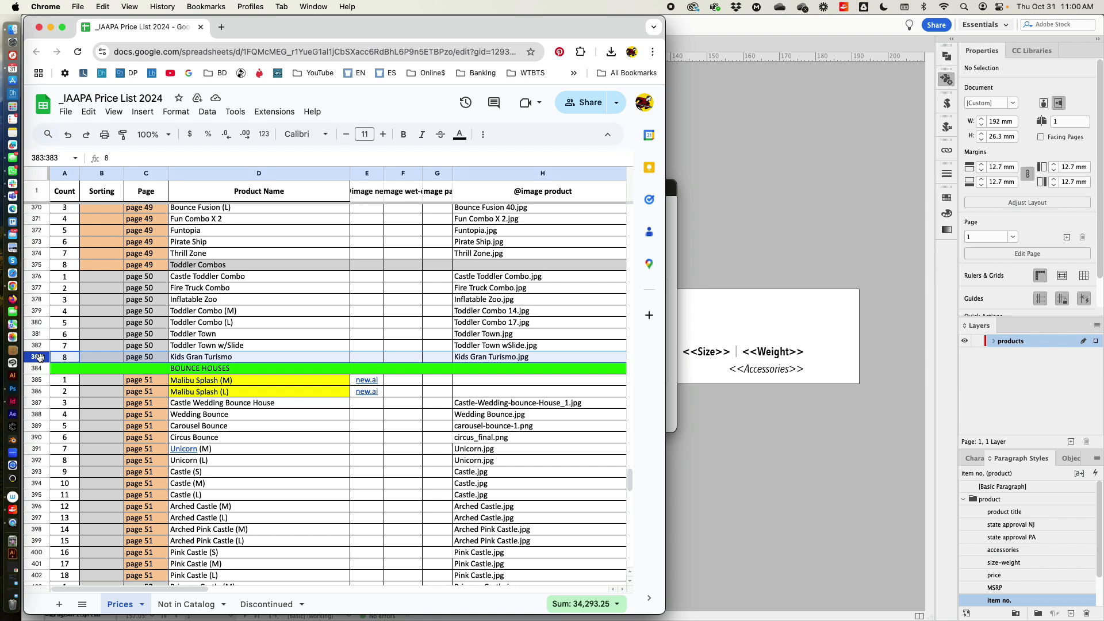
Return to the InDesign export dialog, set the end of the record range to 382 and start the export.
left_click(677, 319)
double_click(527, 400)
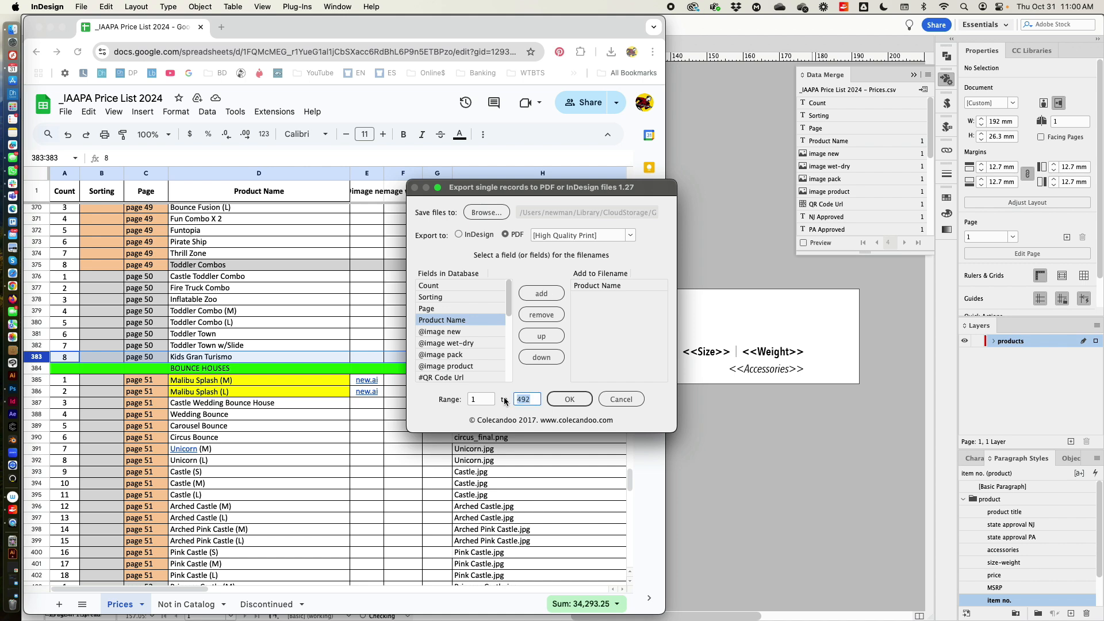
type("382")
left_click(557, 397)
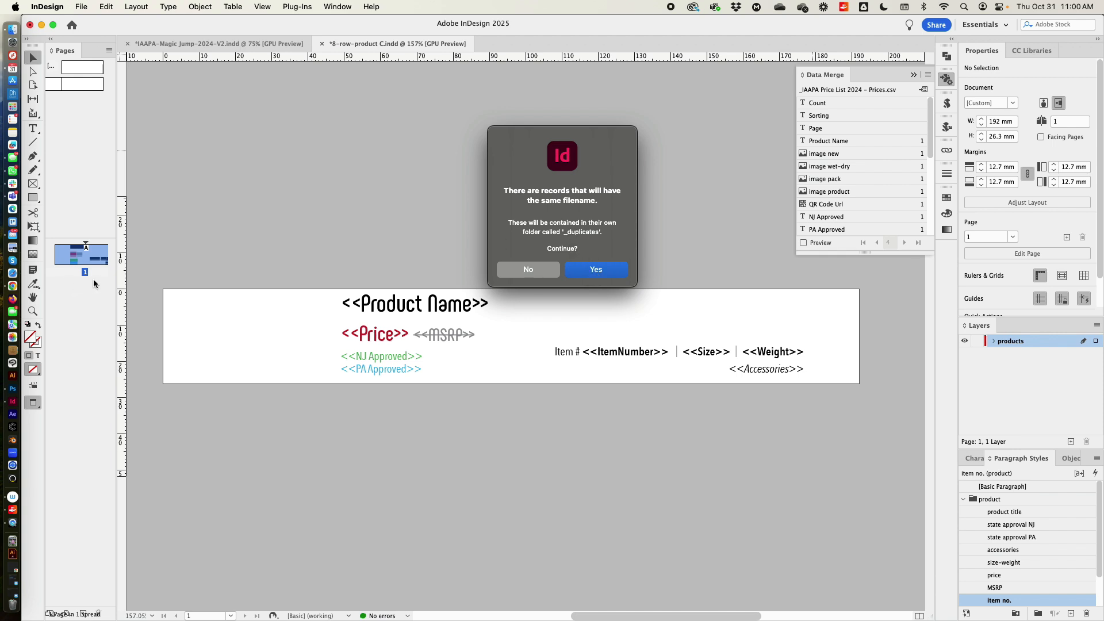
Switch to the price list in Chrome and examine the Product Name column for repeated names, checking the FILL rows on pages 12 and 14.
left_click(13, 286)
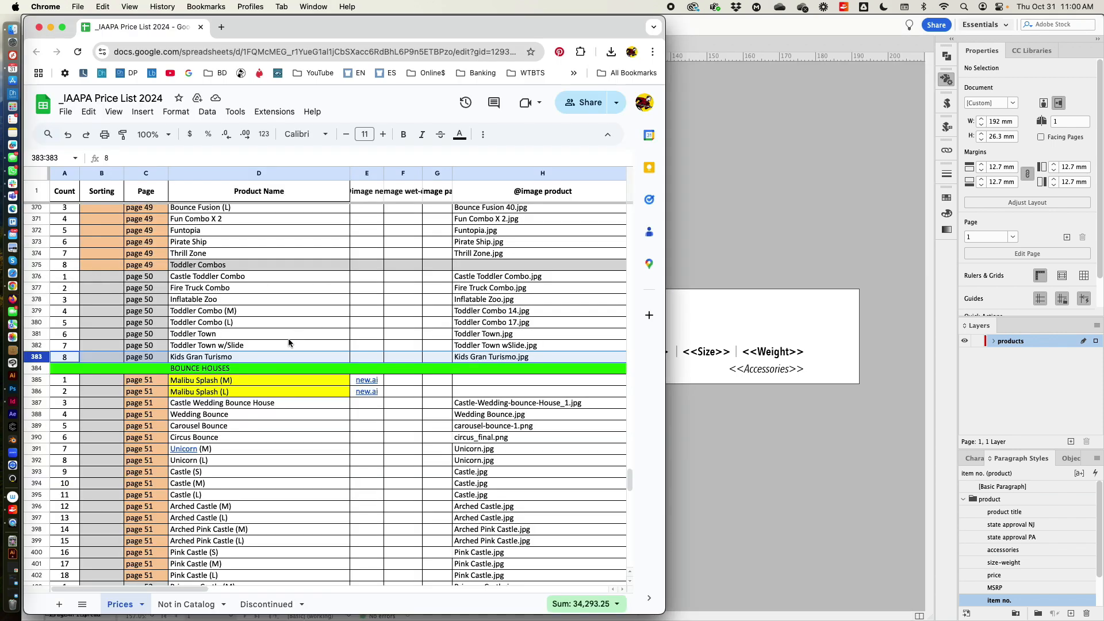
scroll(288, 338, "up", 5)
scroll(218, 316, "up", 10)
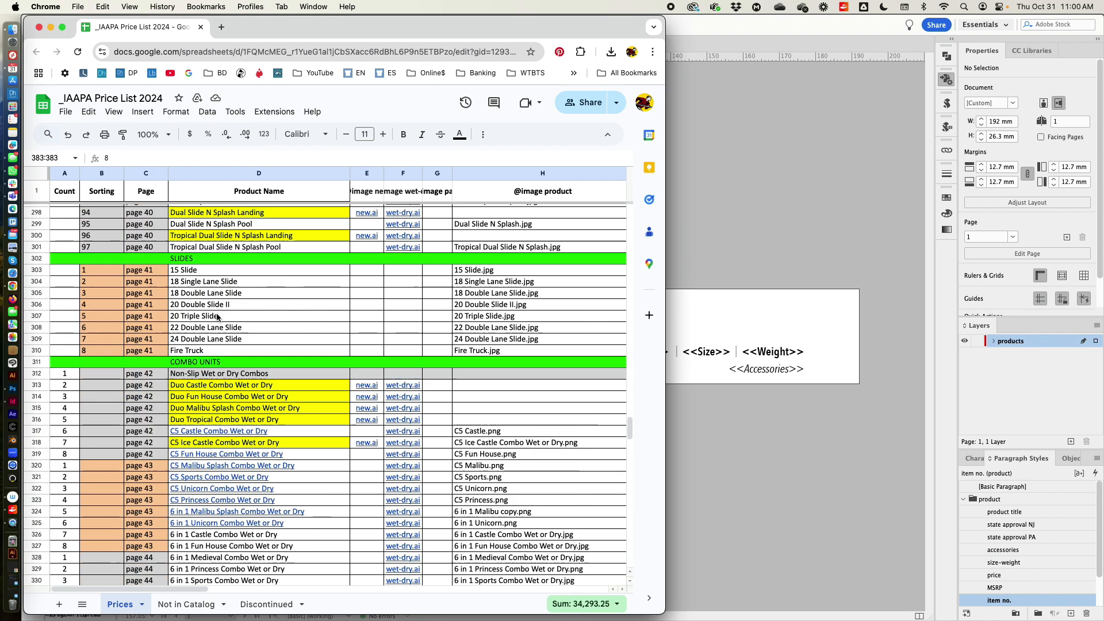
scroll(220, 316, "up", 4)
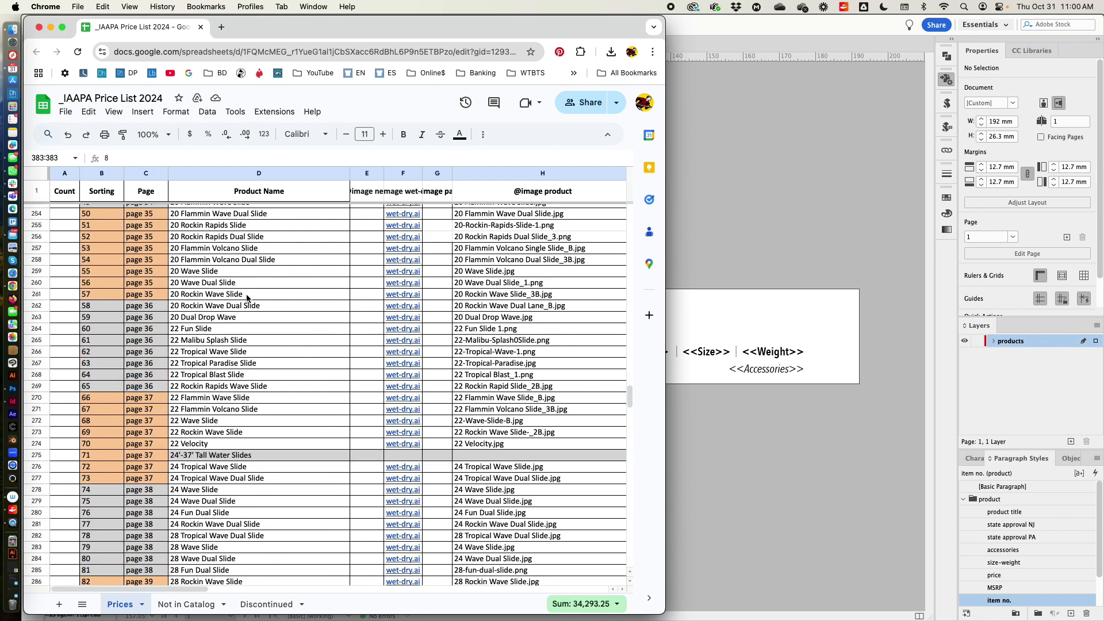
scroll(249, 300, "up", 6)
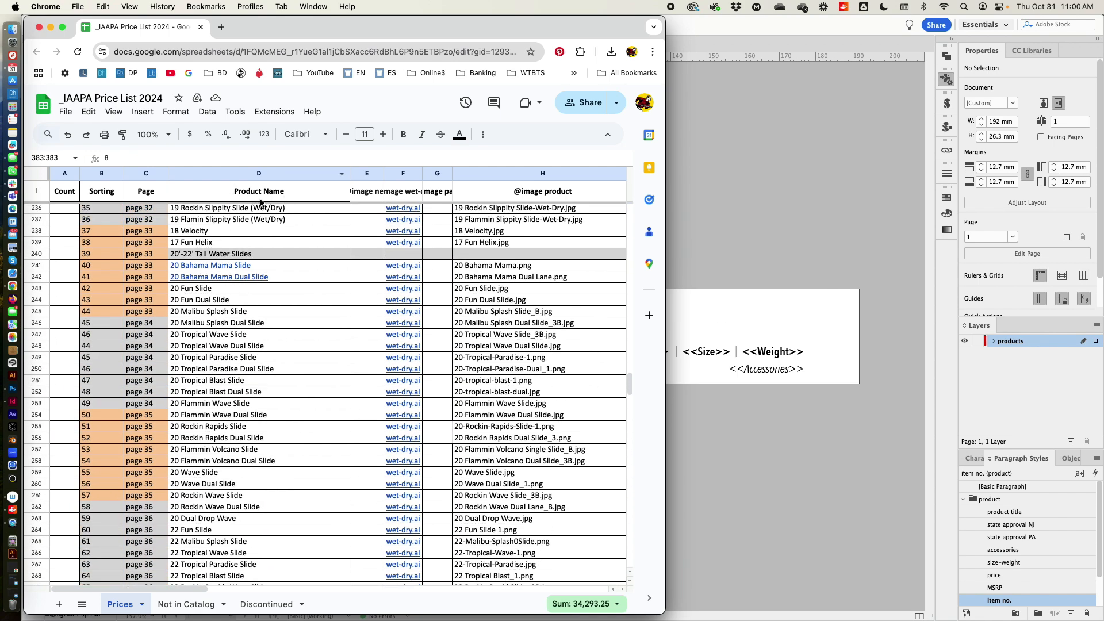
scroll(263, 341, "up", 5)
scroll(263, 339, "up", 10)
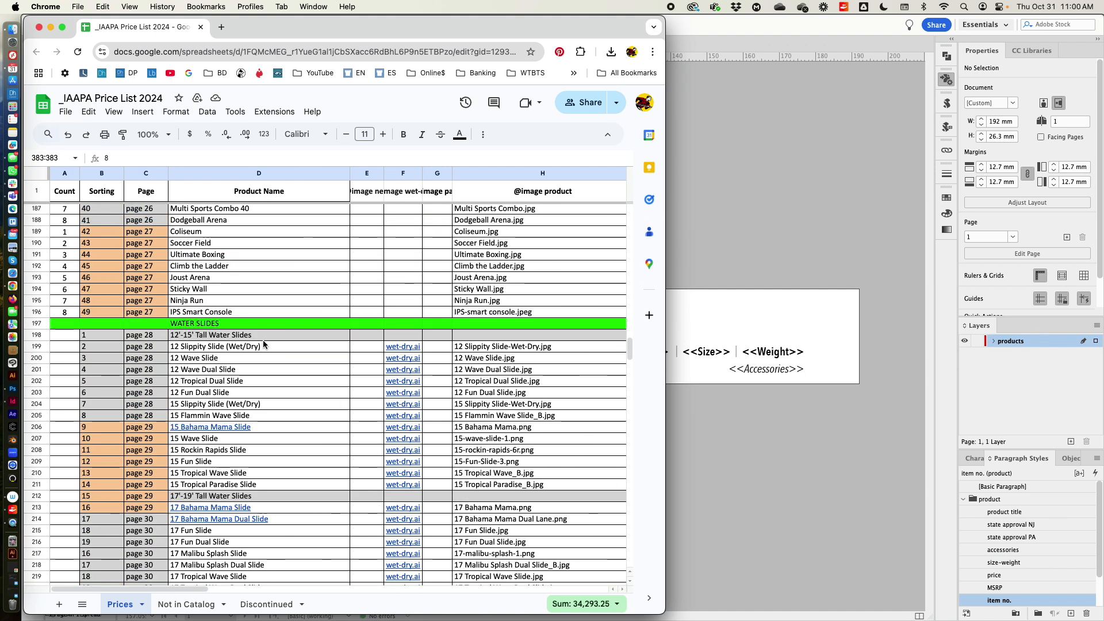
scroll(258, 344, "up", 6)
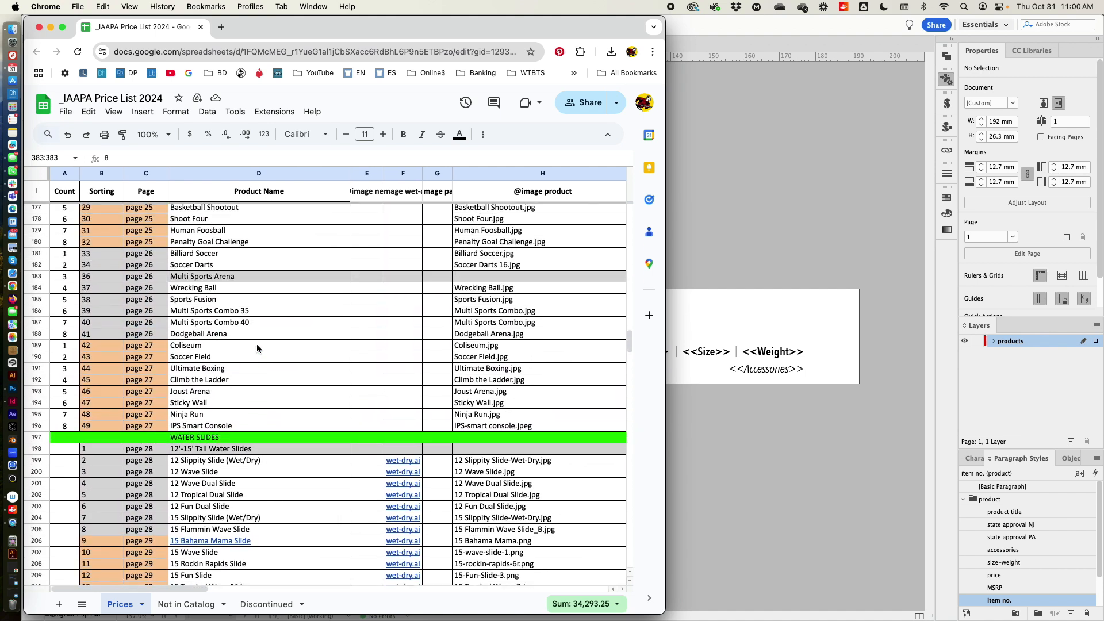
scroll(261, 344, "up", 12)
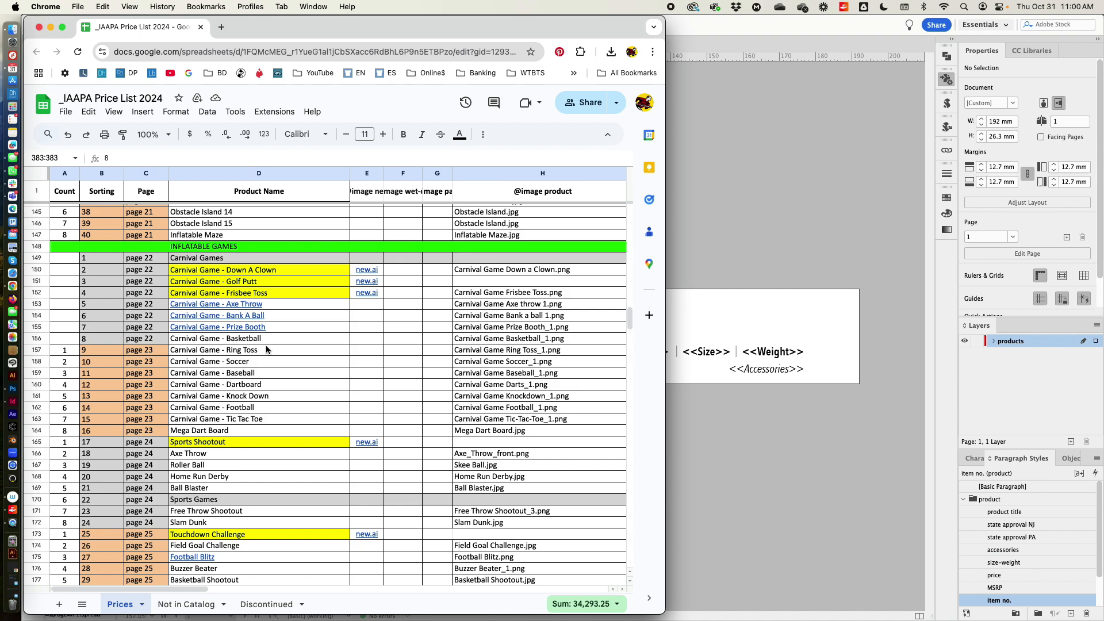
scroll(268, 350, "up", 15)
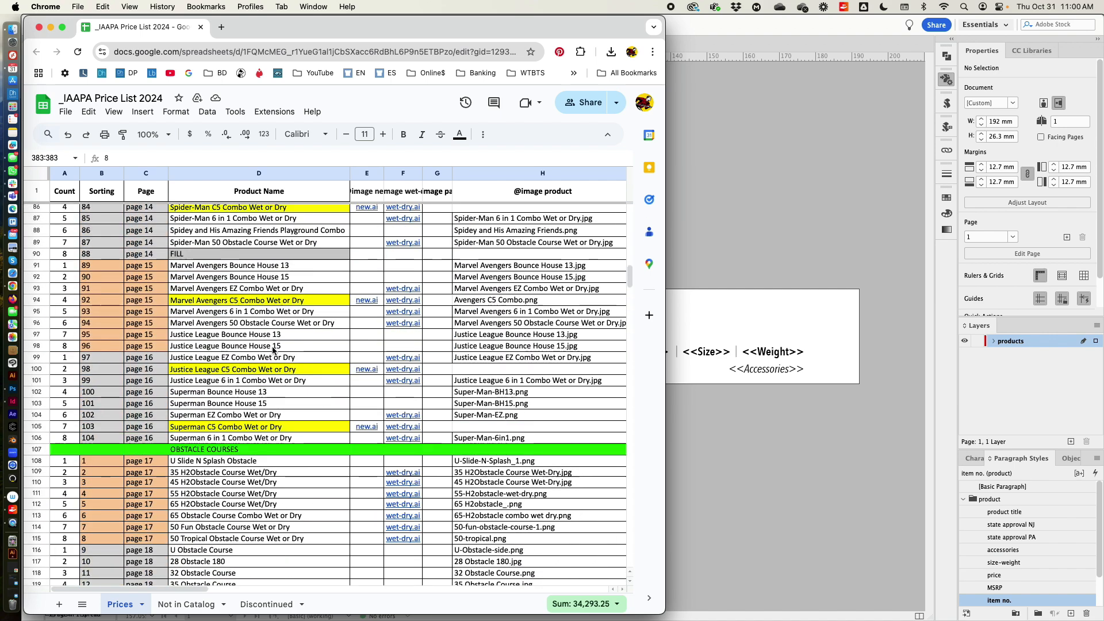
left_click(220, 319)
scroll(200, 315, "down", 3)
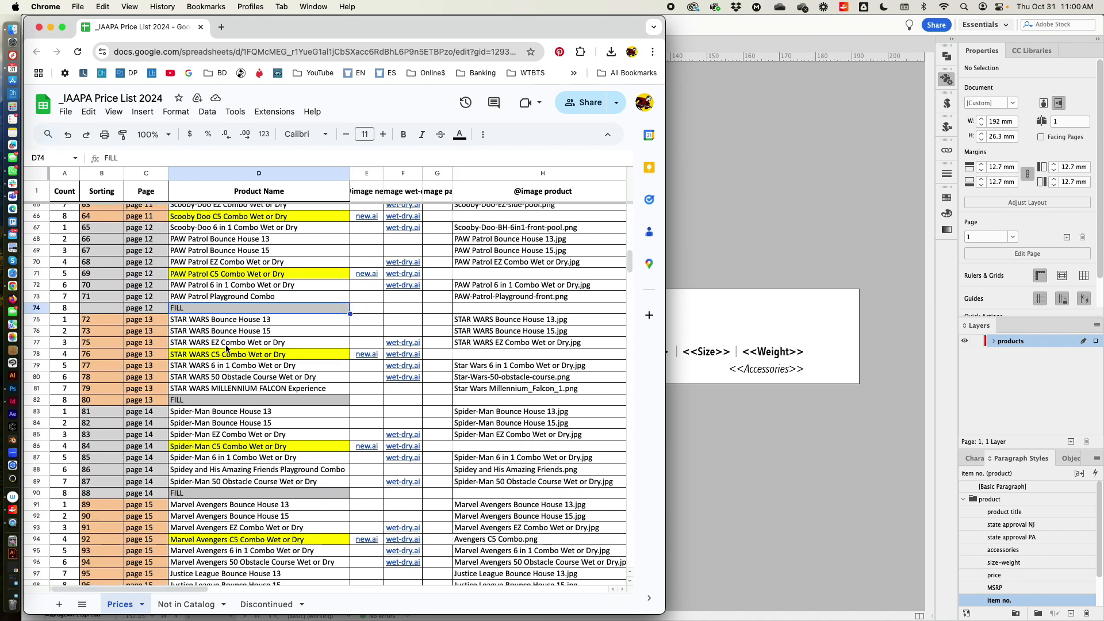
left_click(198, 307)
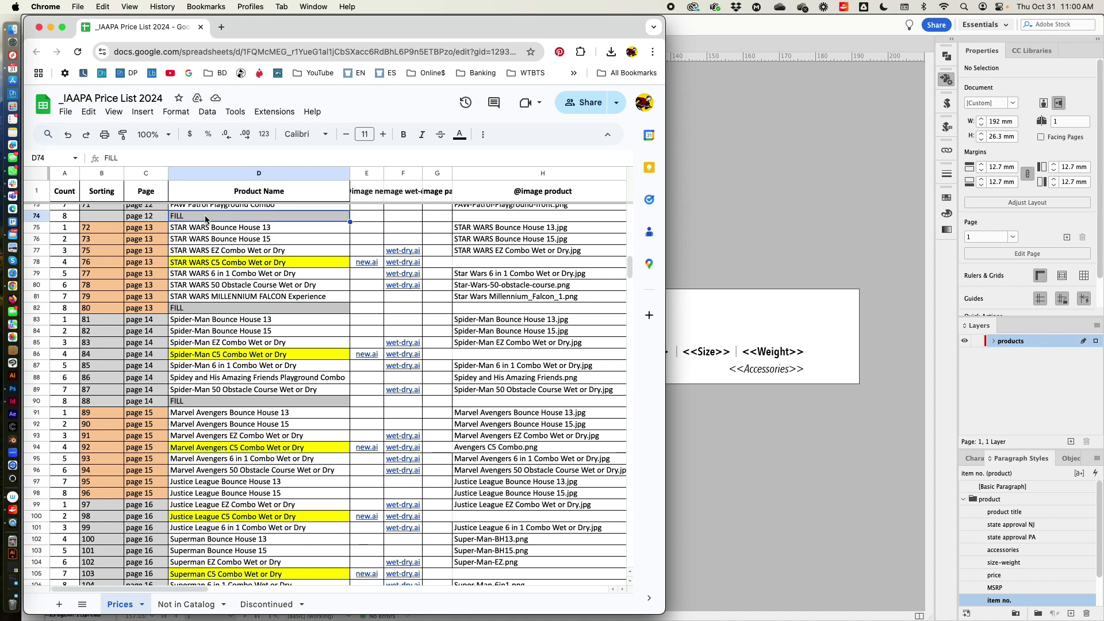
left_click(192, 402)
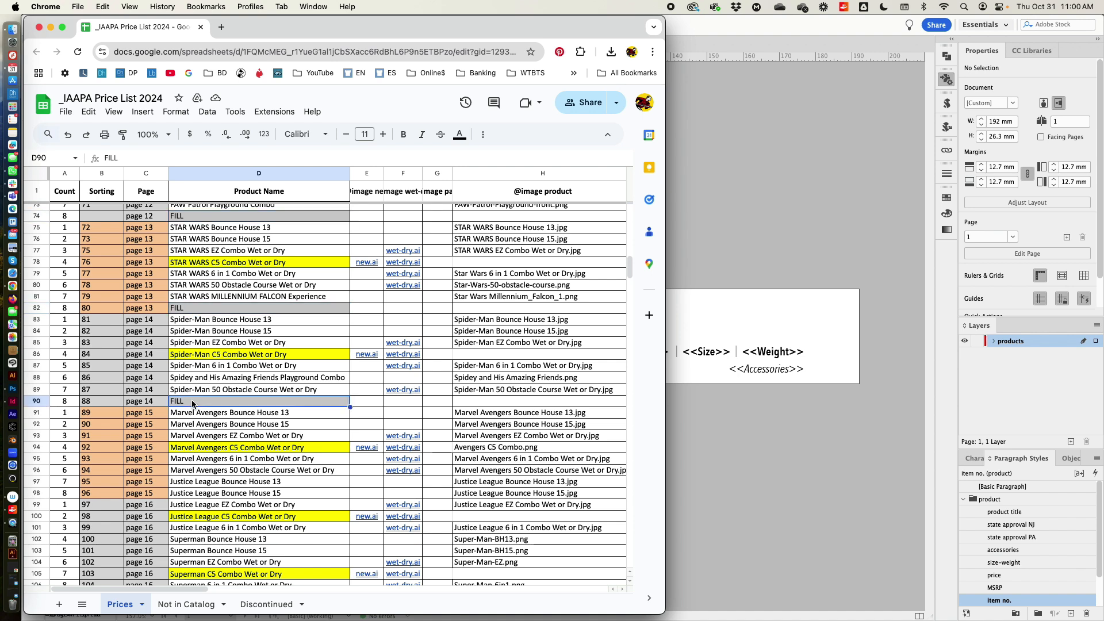
Return to InDesign, continue the export with duplicate filenames going to their own folder, and dismiss the duplicate-record and completion notices.
left_click(760, 226)
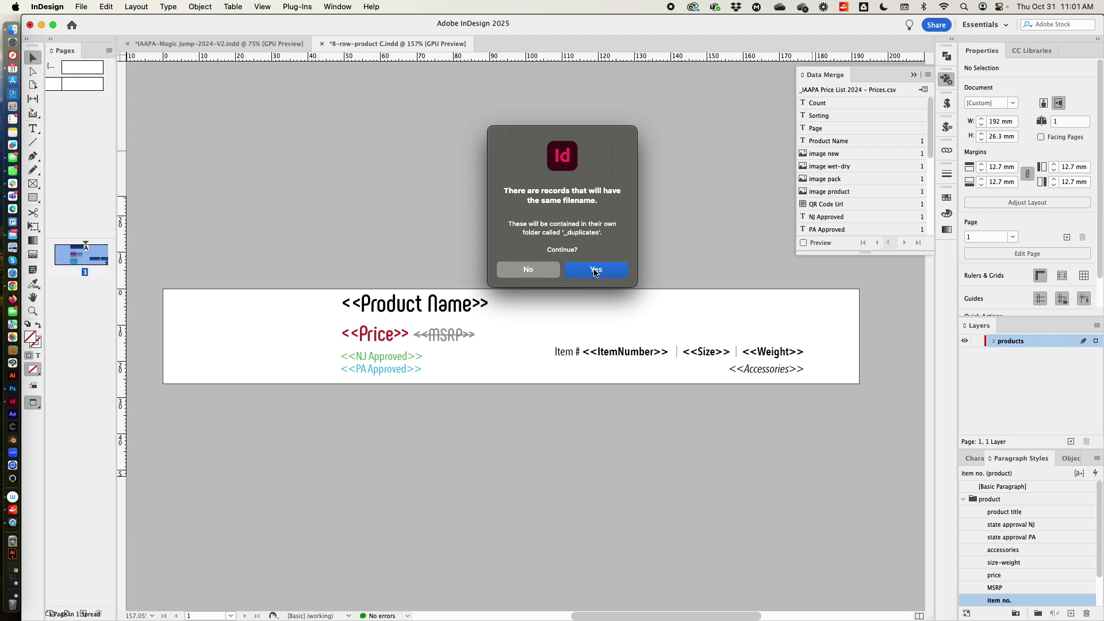
left_click(596, 270)
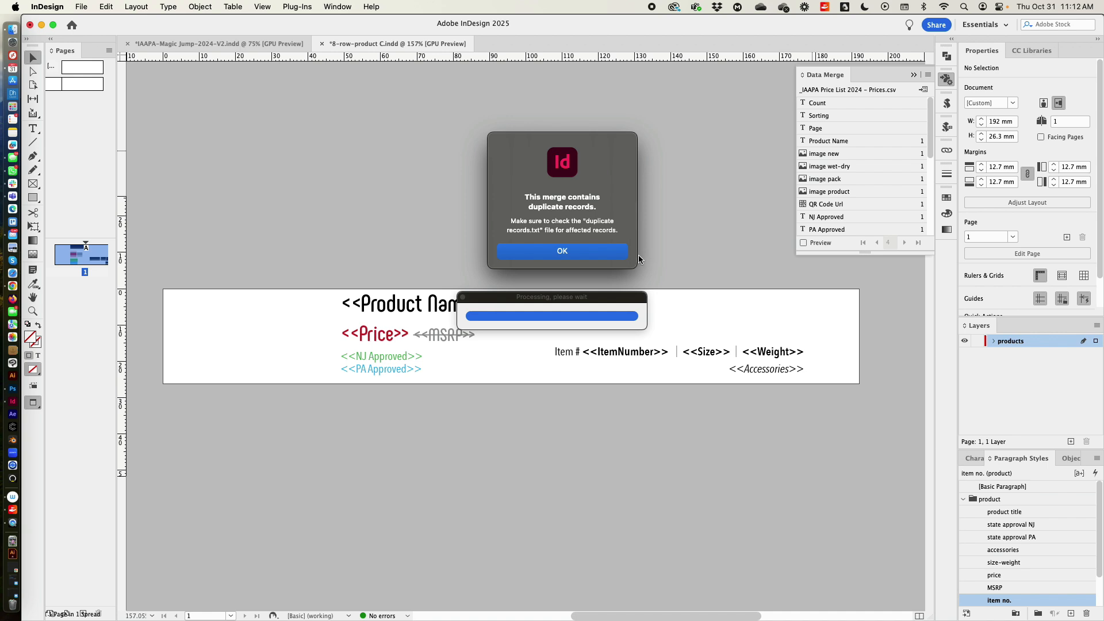
left_click_drag(525, 196, 606, 207)
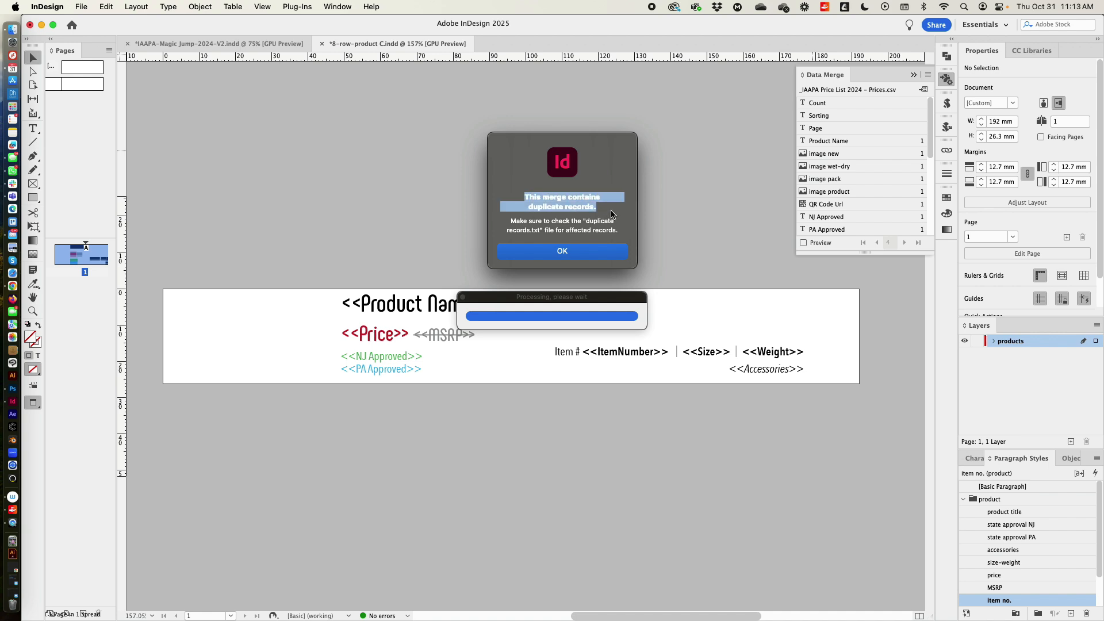
left_click(574, 253)
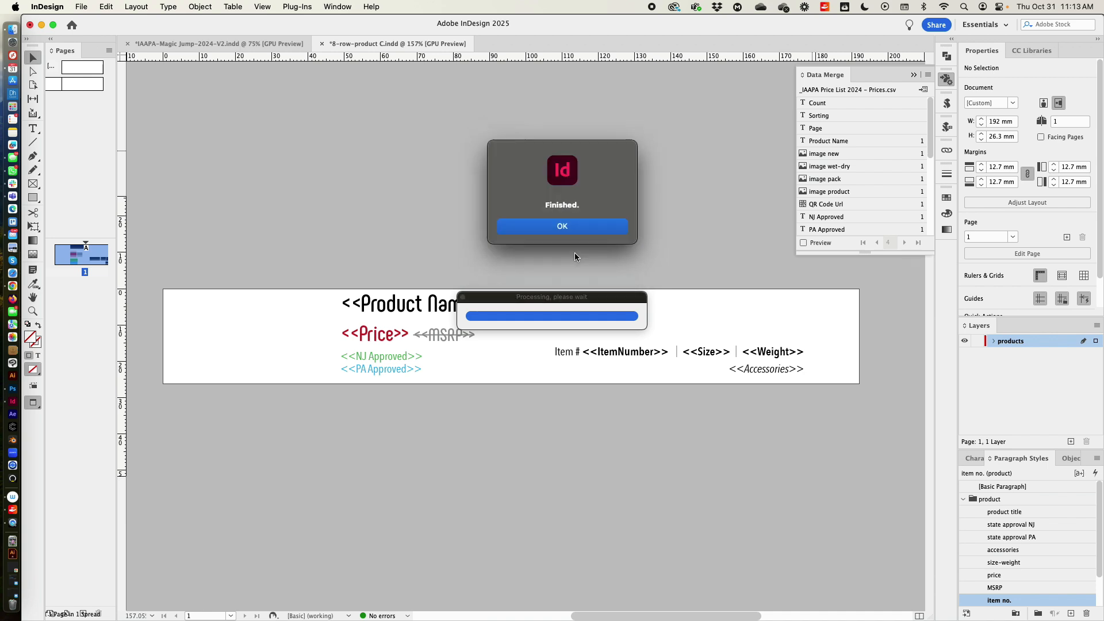
left_click(565, 227)
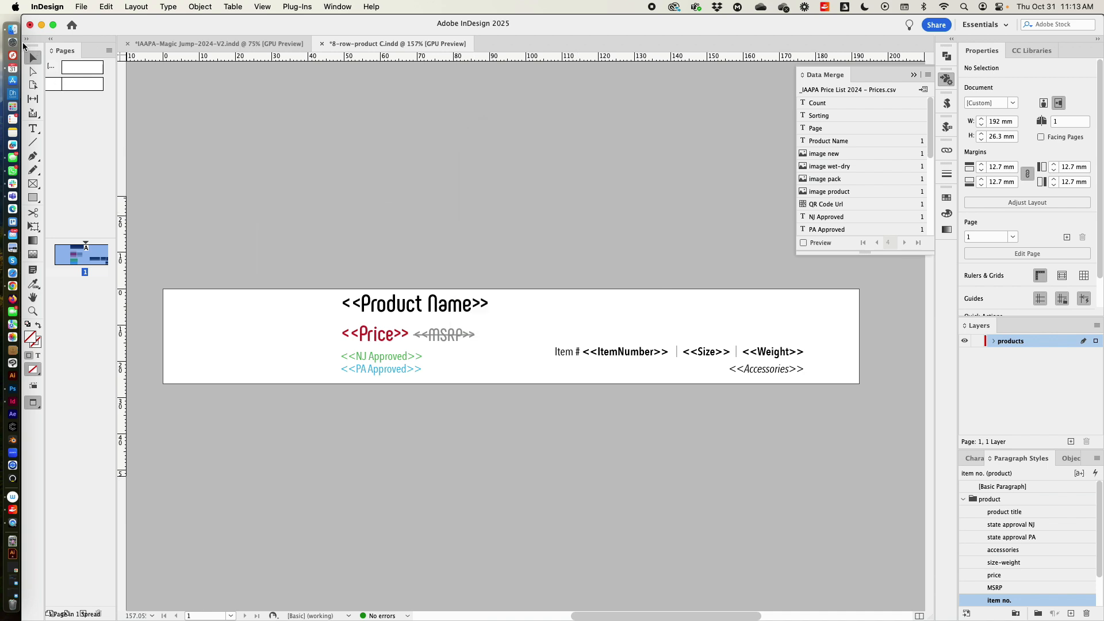
Switch to Finder and preview duplicate records.txt in the _warnings folder of the results.
left_click(13, 28)
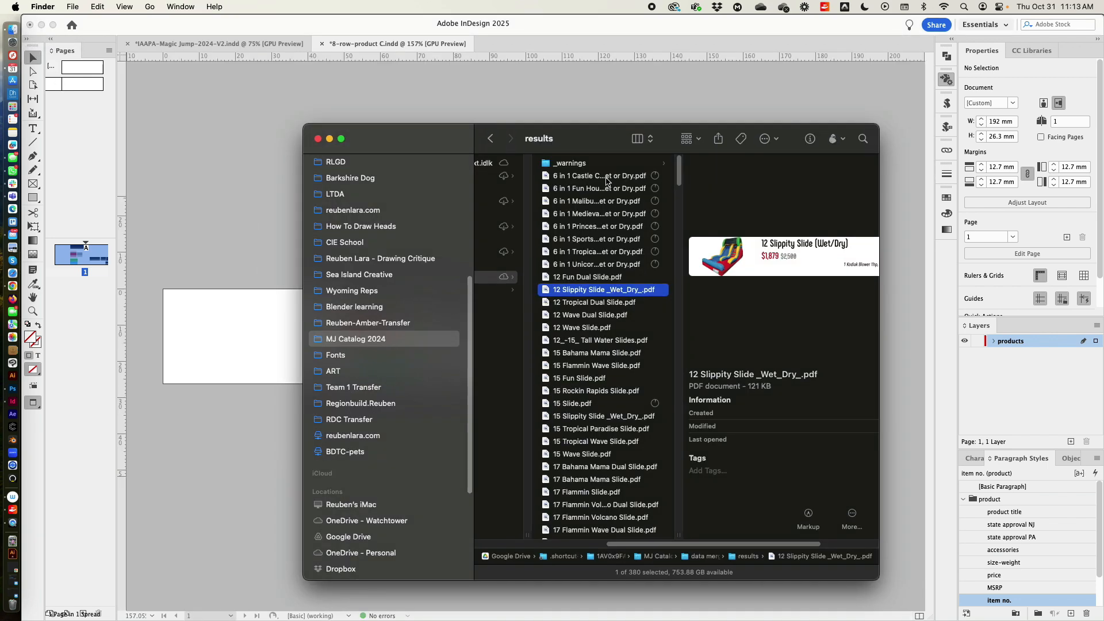
left_click(619, 164)
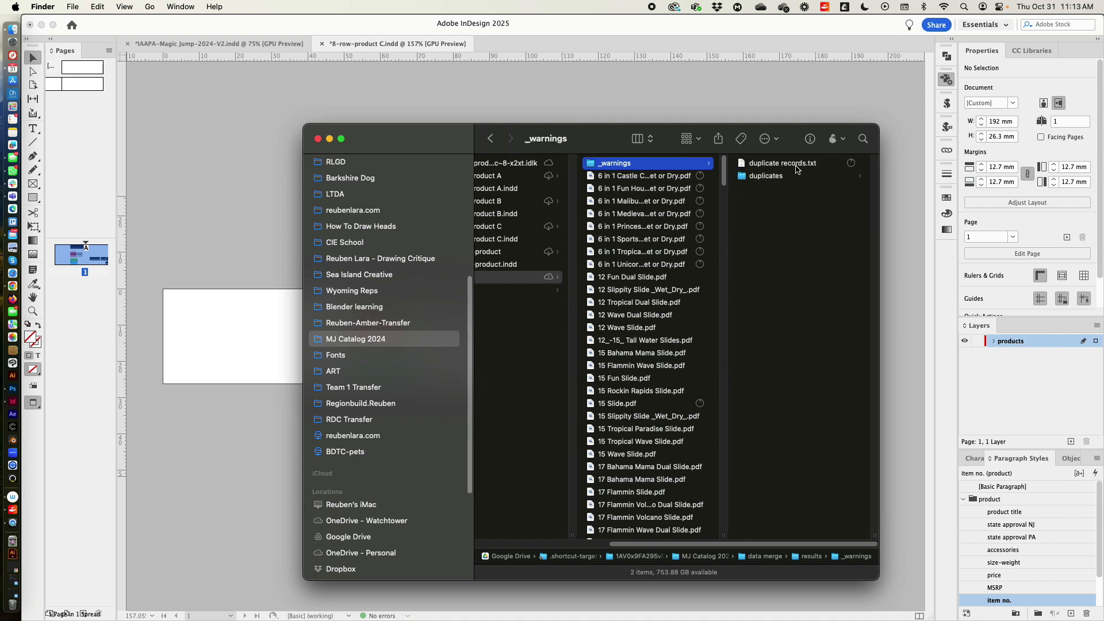
left_click(797, 167)
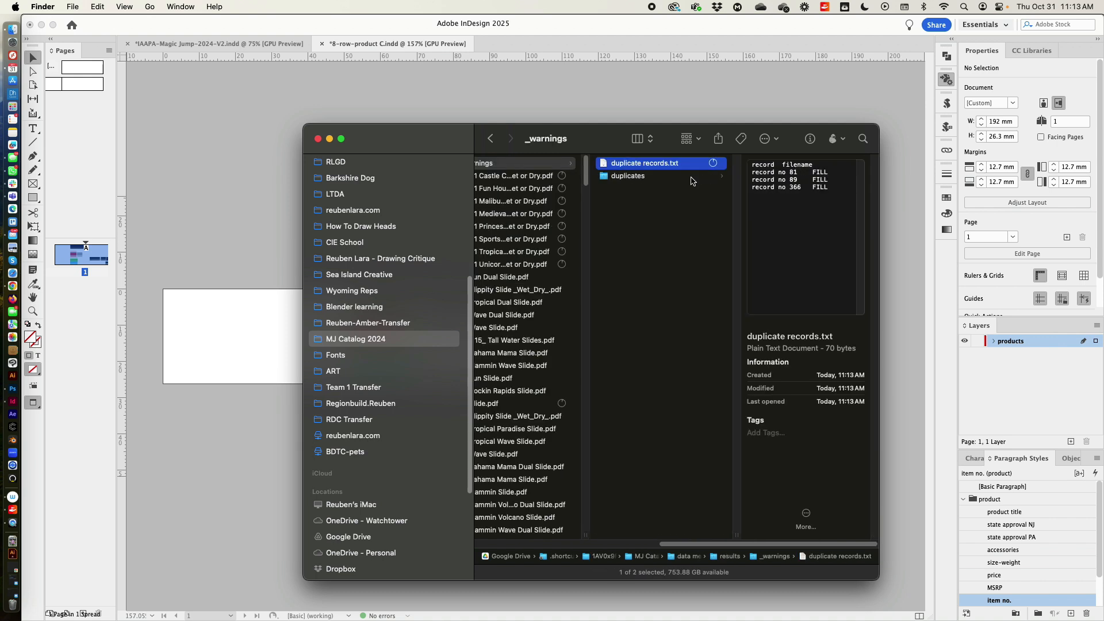
Preview duplicate records.txt at full size, examine its listed records, and close the preview.
key("space")
left_click_drag(444, 126, 325, 106)
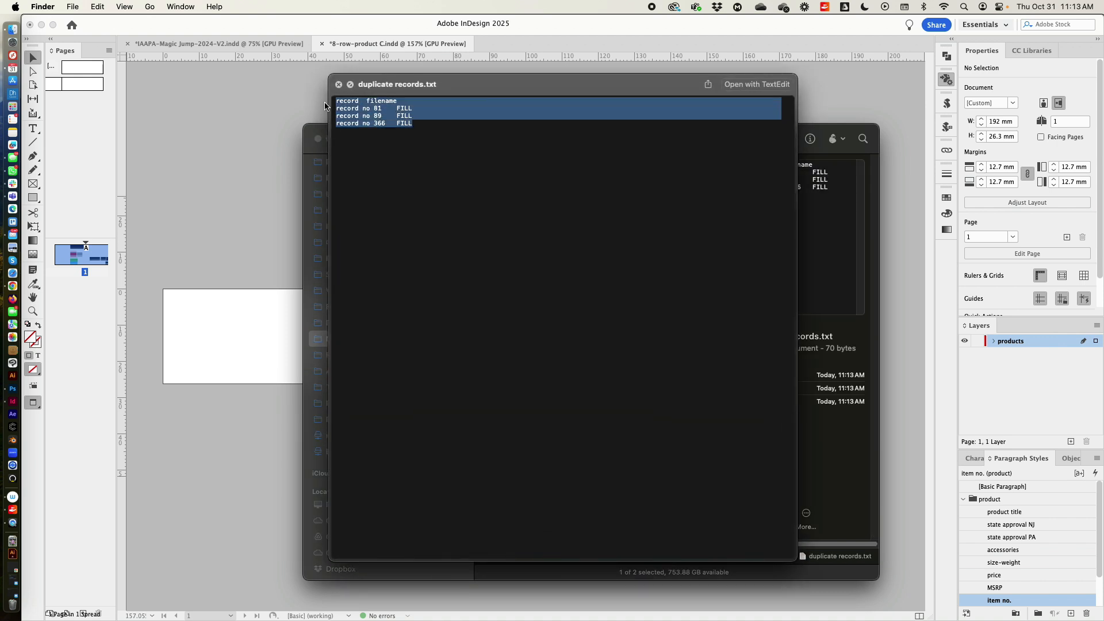
left_click(339, 84)
Open the duplicates folder inside _warnings and preview its FILL PDFs for records 81, 89 and 366.
left_click(667, 176)
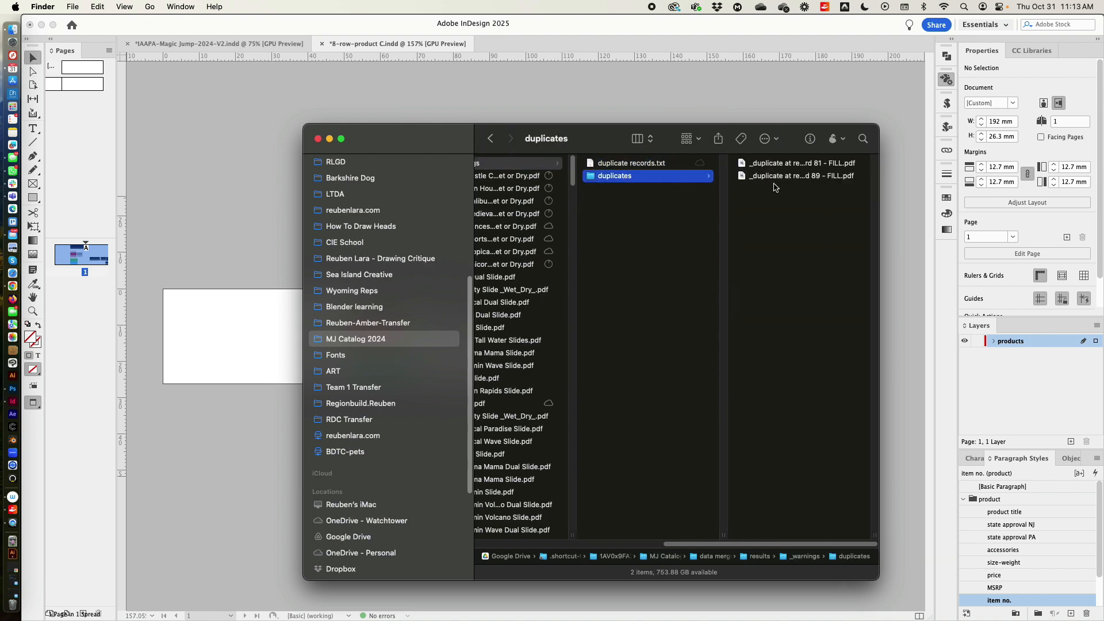
key("Right")
key("space")
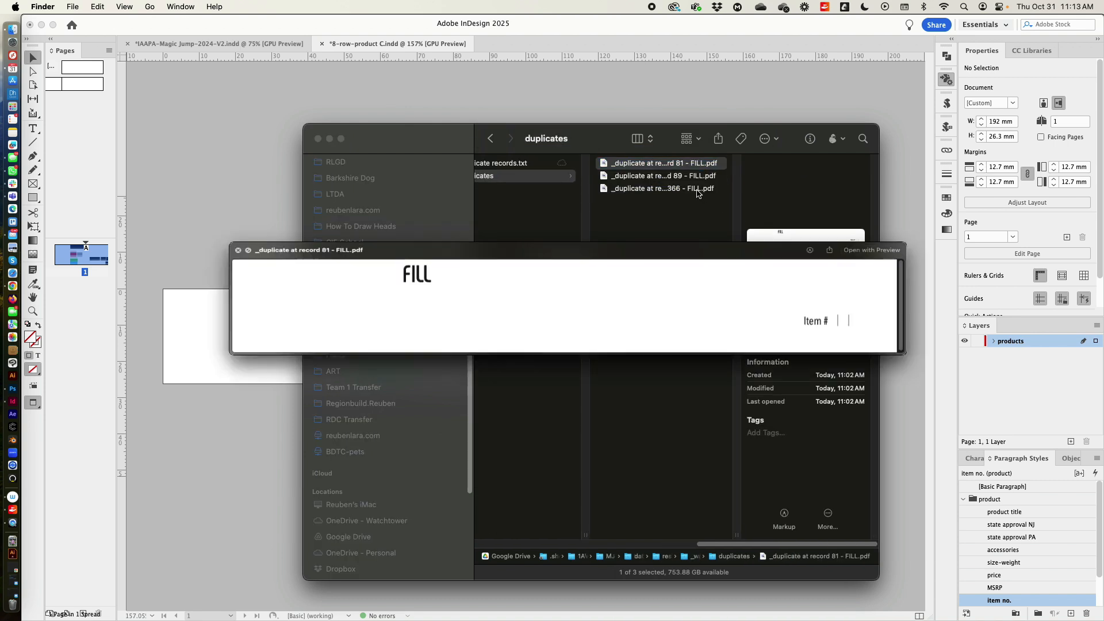
key("Down")
key("Down")
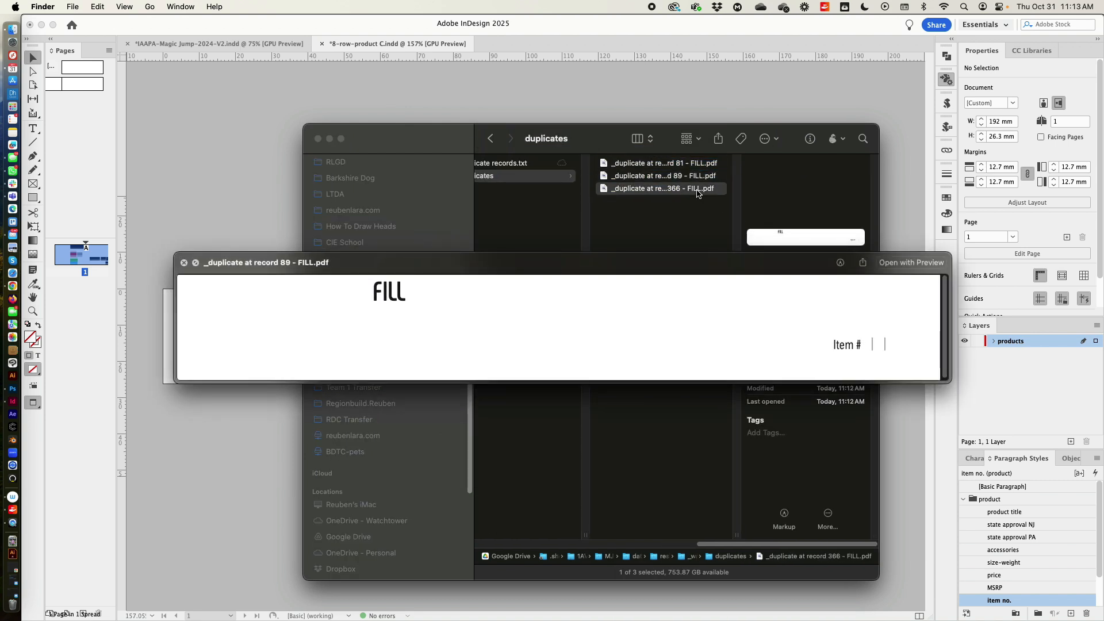
key("Up")
key("Up")
key("Down")
key("Down")
key("space")
Go back to the results folder and delete its _warnings folder.
key("Left")
key("Left")
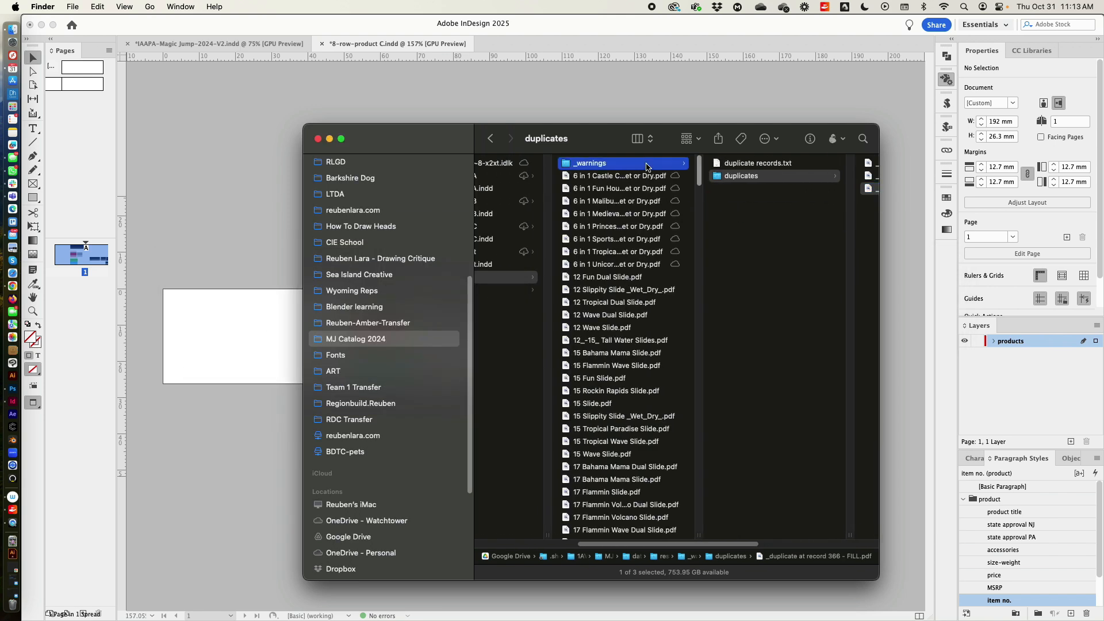
key("Down")
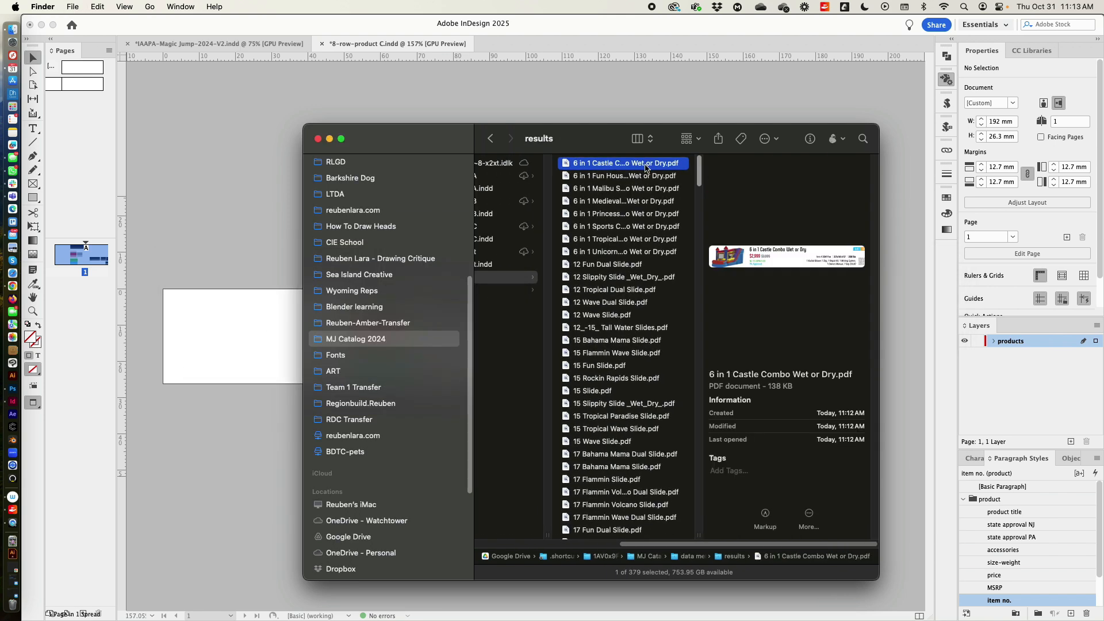
Preview the exported product PDFs in results one after another, starting with 6 in 1 Castle Combo Wet or Dry.pdf, and examine their layout.
key("space")
key("Down")
key("Down")
key("Down")
key("Down")
key("Down")
key("Down")
key("Down")
key("Down")
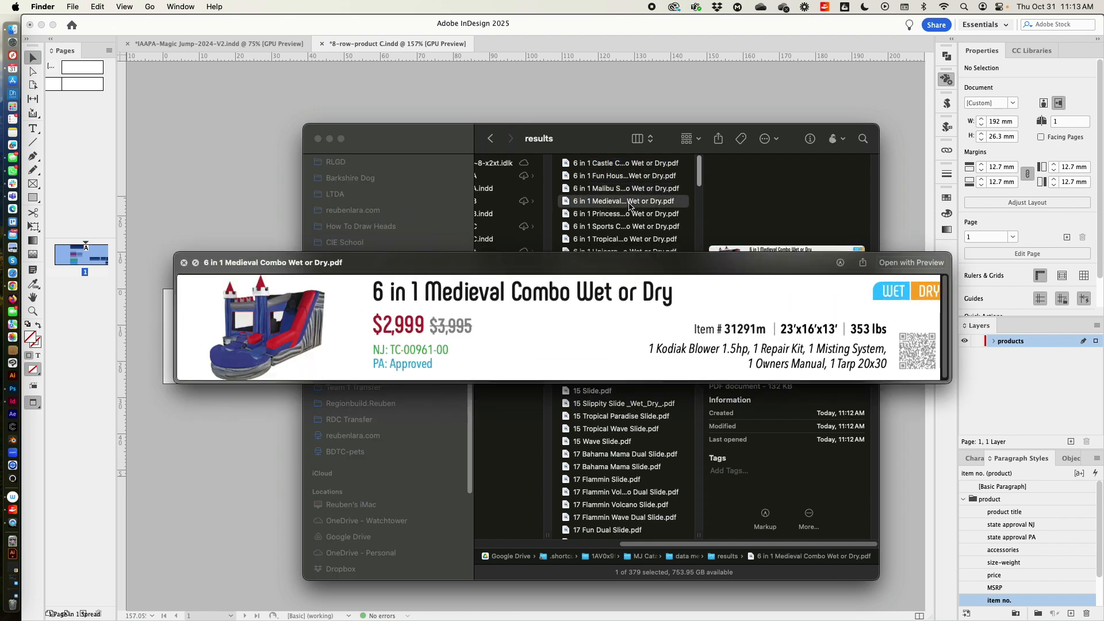
key("Down")
key("Down")
key("Down")
key("Down")
key("Down")
key("Down")
key("Down")
key("Down")
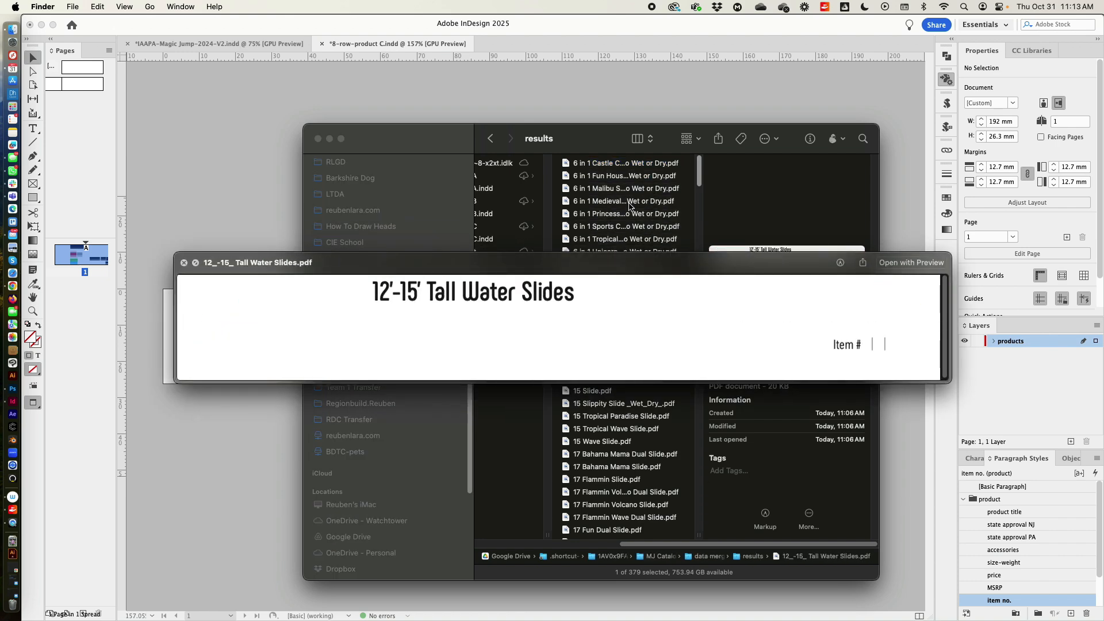
key("Down")
key("Down")
key("Down")
key("Down")
key("Down")
key("Down")
key("Down")
key("Down")
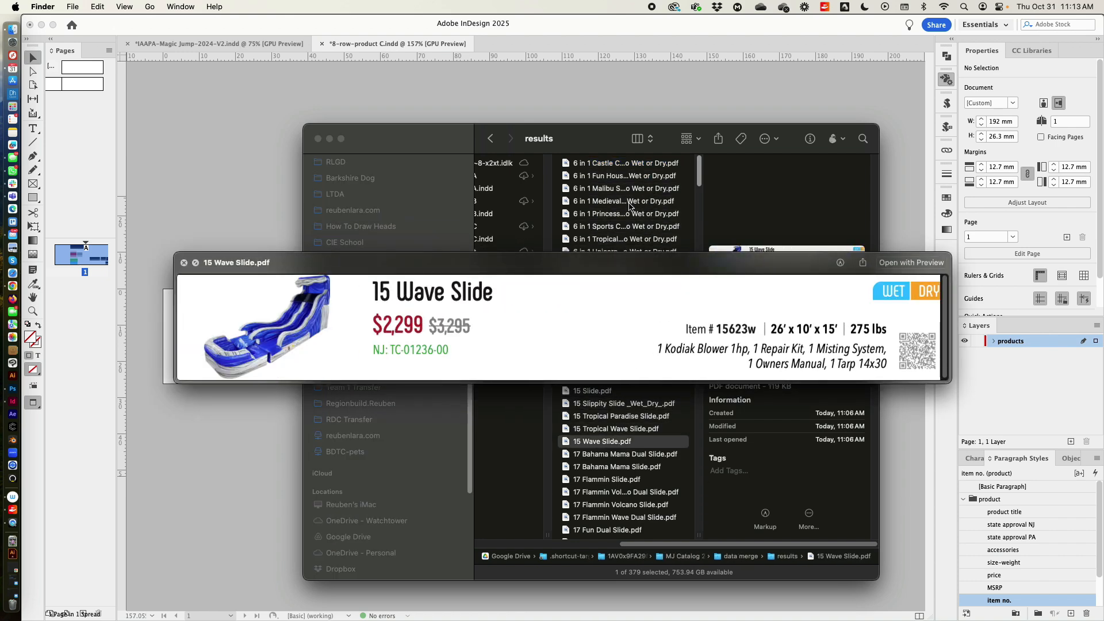
scroll(632, 172, "left", 3)
key("space")
Reposition and enlarge the Finder window to show the data merge folder, and compare the contents of 18-card-product and results.
scroll(731, 280, "left", 5)
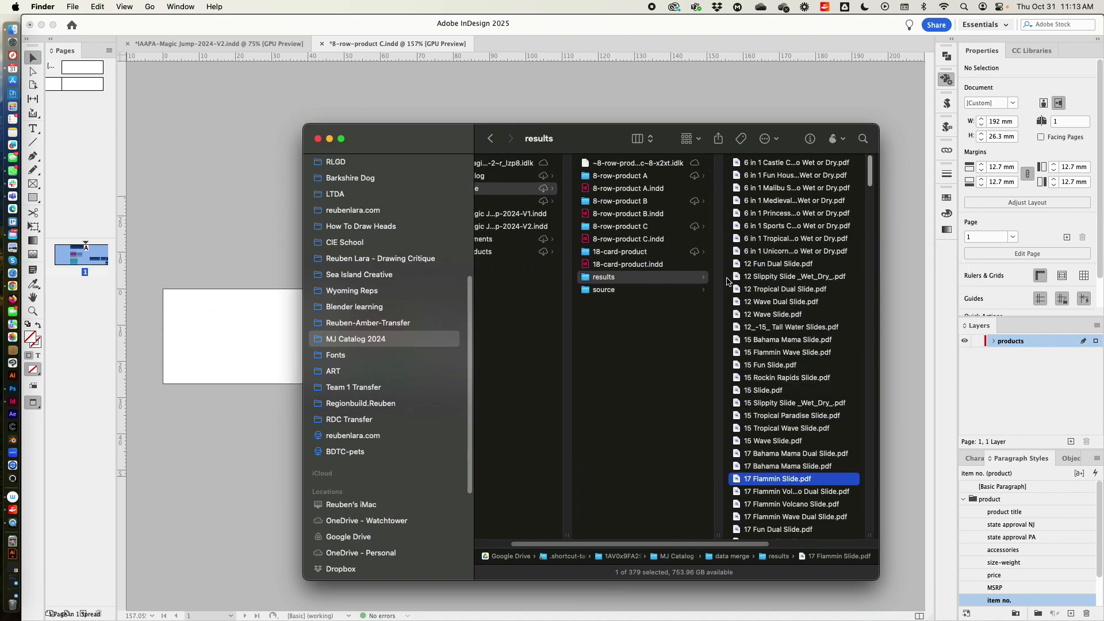
left_click_drag(577, 141, 445, 128)
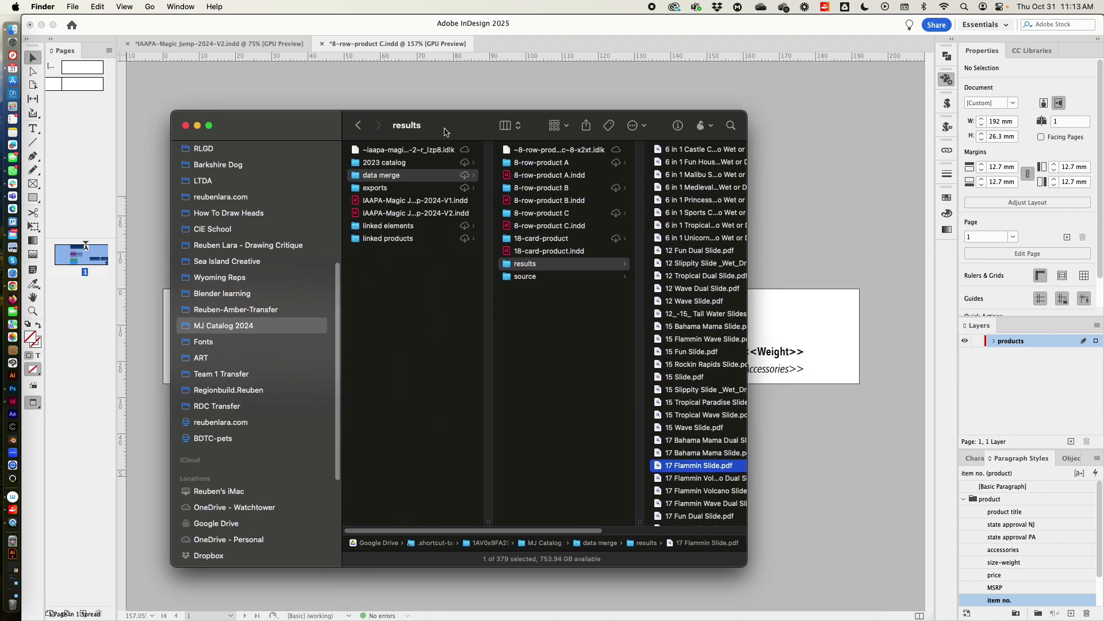
left_click_drag(781, 565, 897, 582)
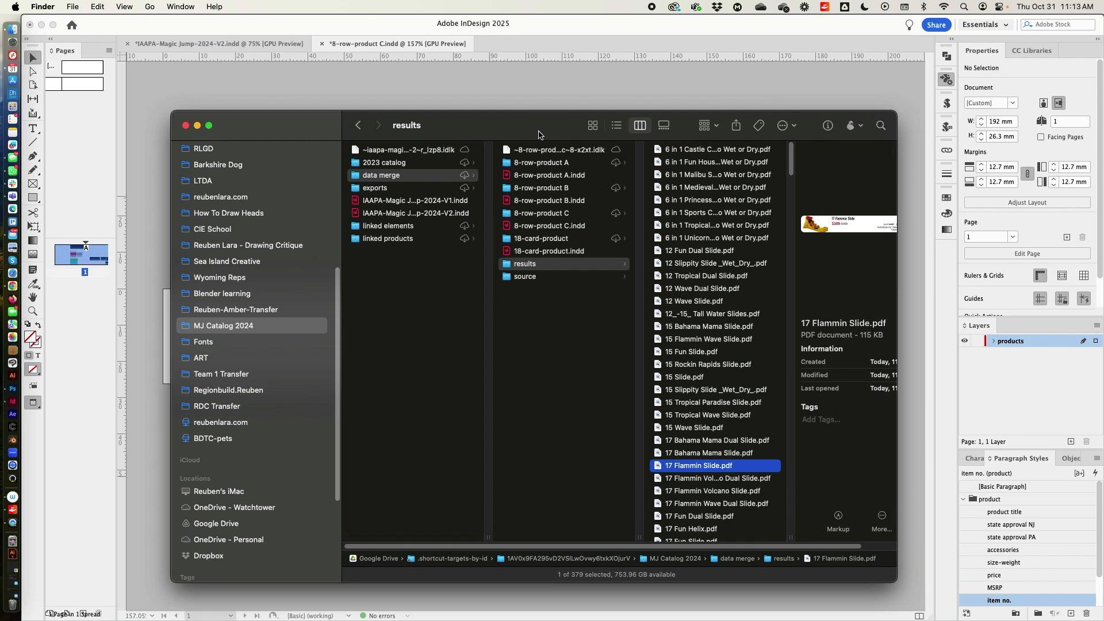
left_click_drag(539, 135, 516, 134)
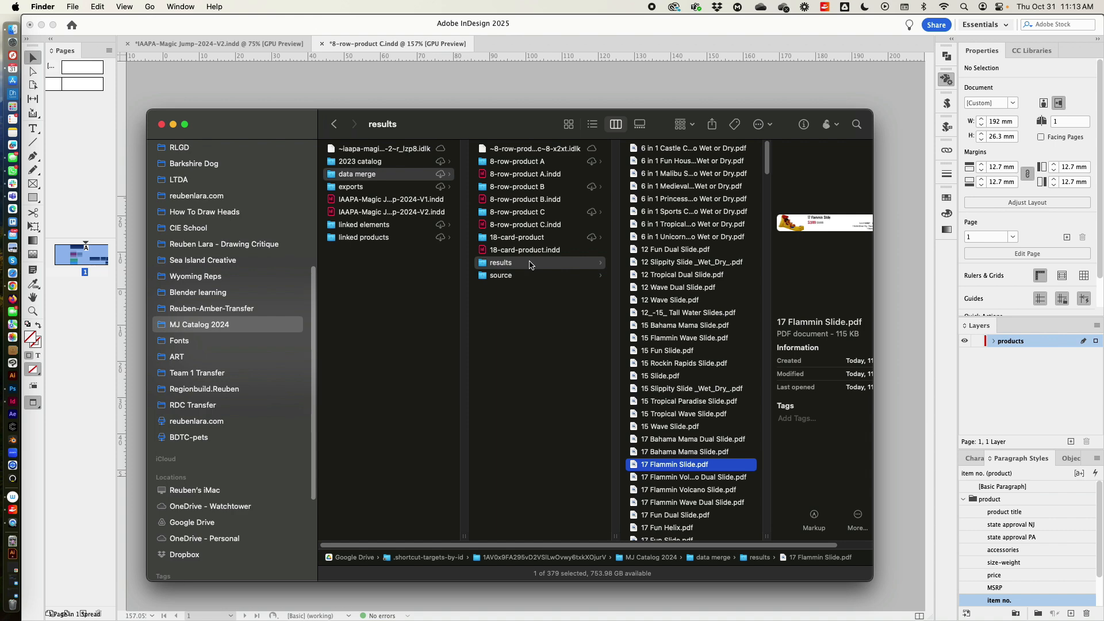
left_click(562, 238)
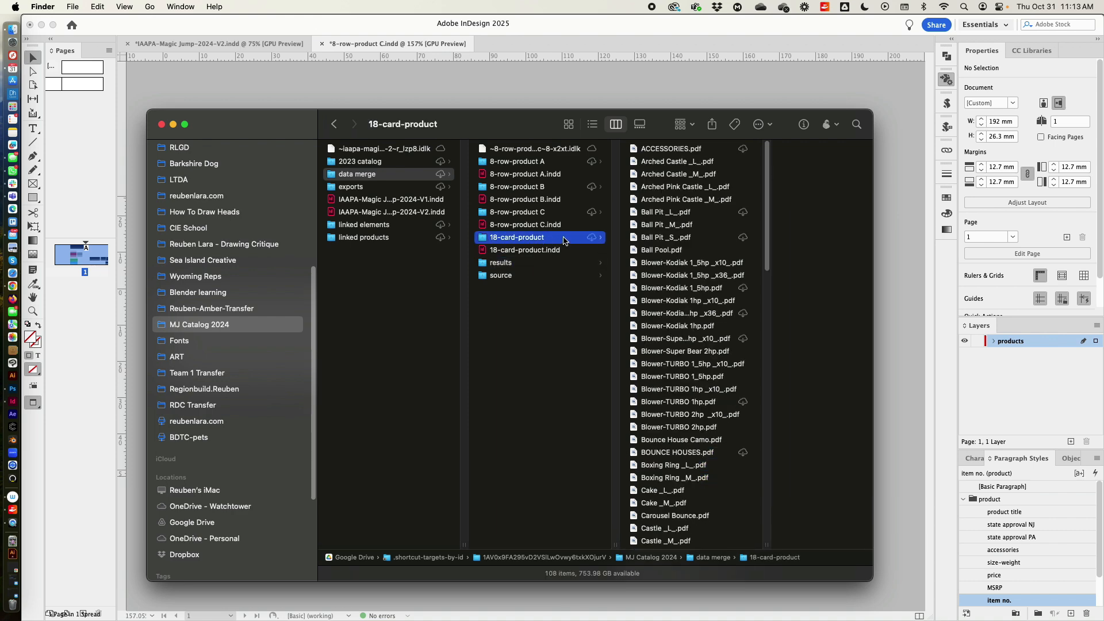
left_click(533, 265)
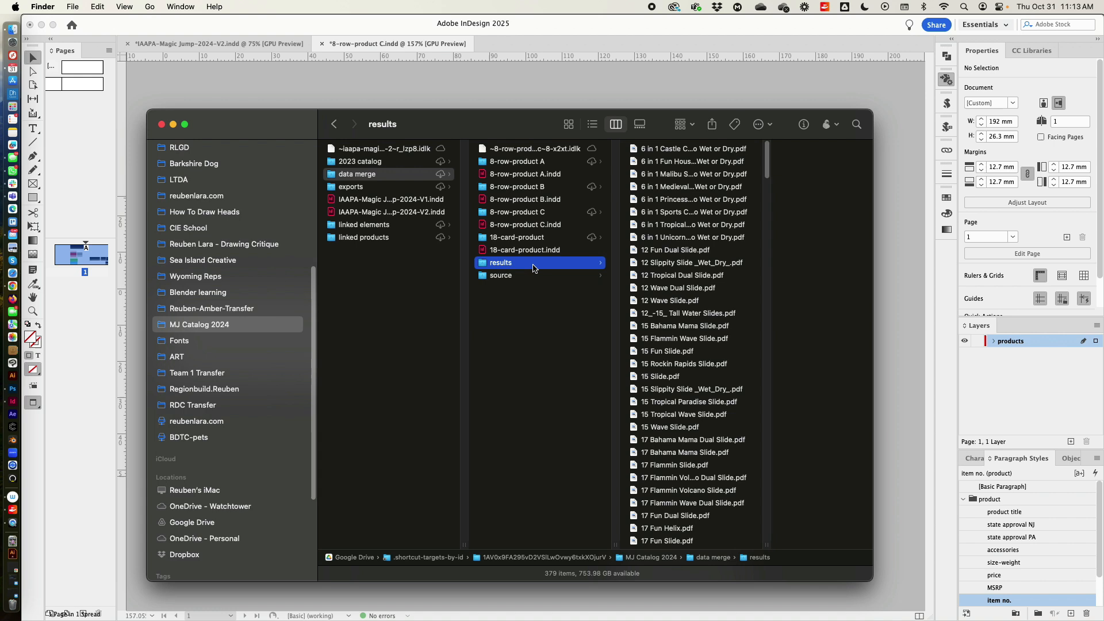
left_click(552, 239)
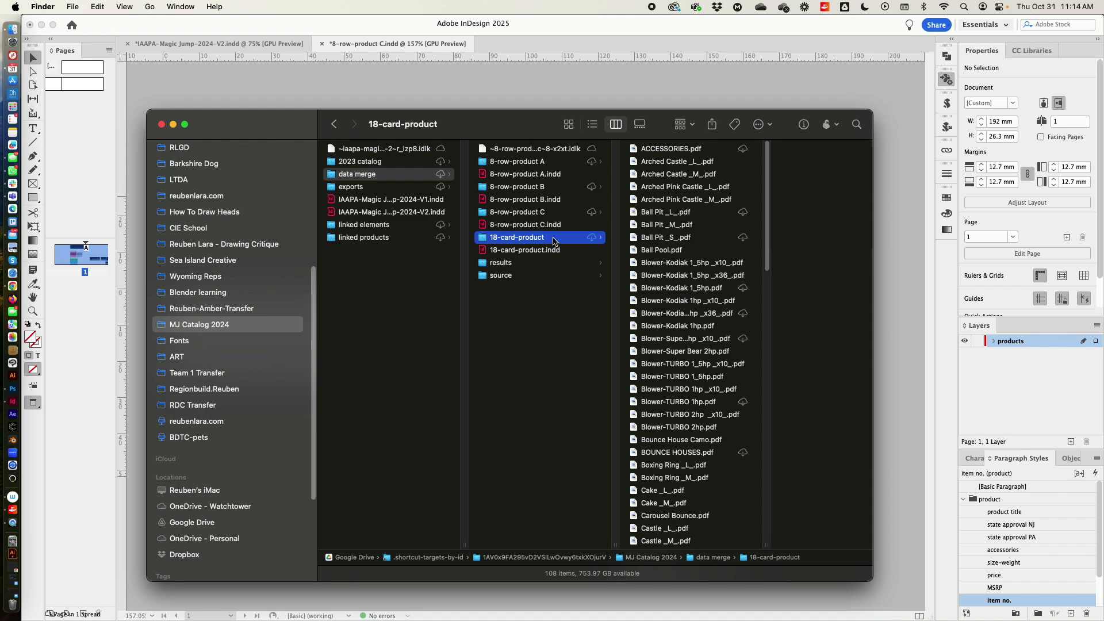
Delete the old 8-row-product C folder from data merge and rename the results folder to 8-row-product C.
left_click(553, 213)
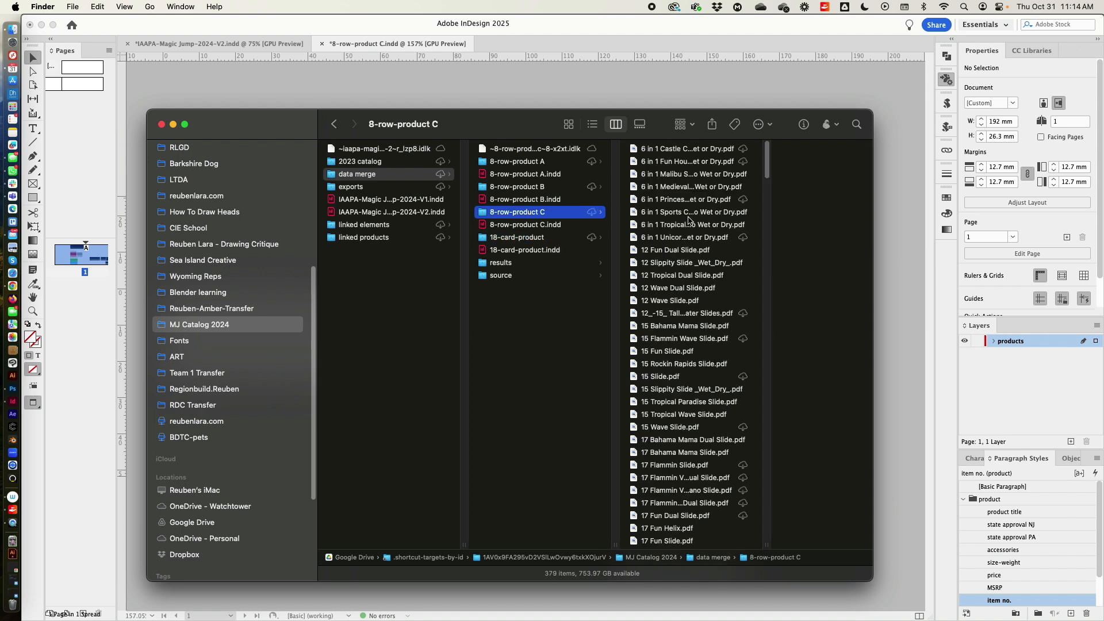
key("super+BackSpace")
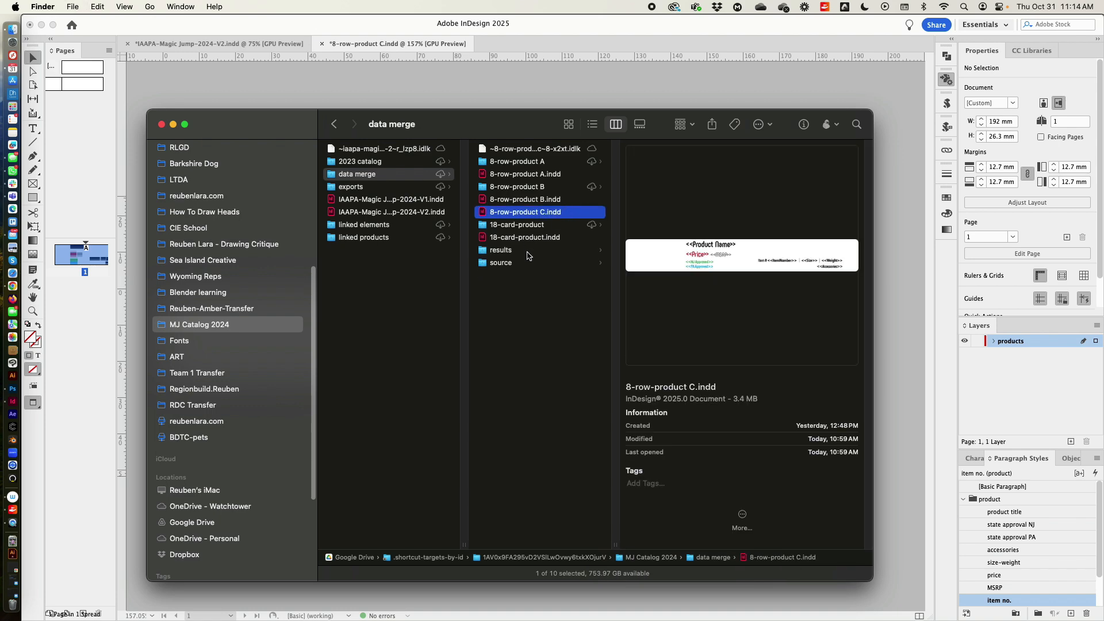
left_click(528, 251)
key("Return")
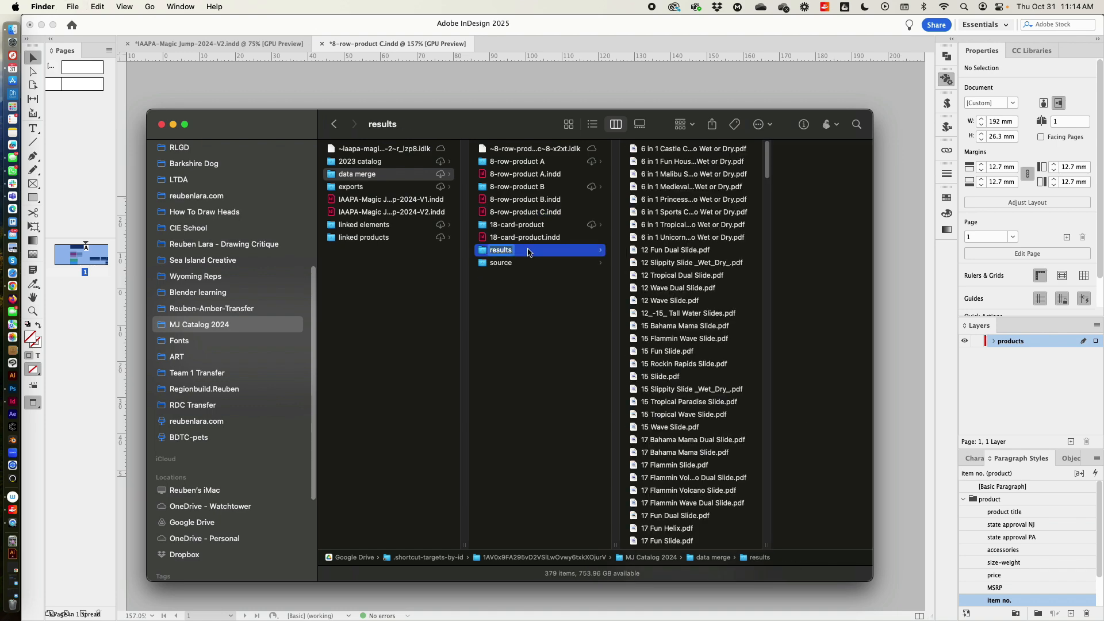
type("8-row-product C")
key("Return")
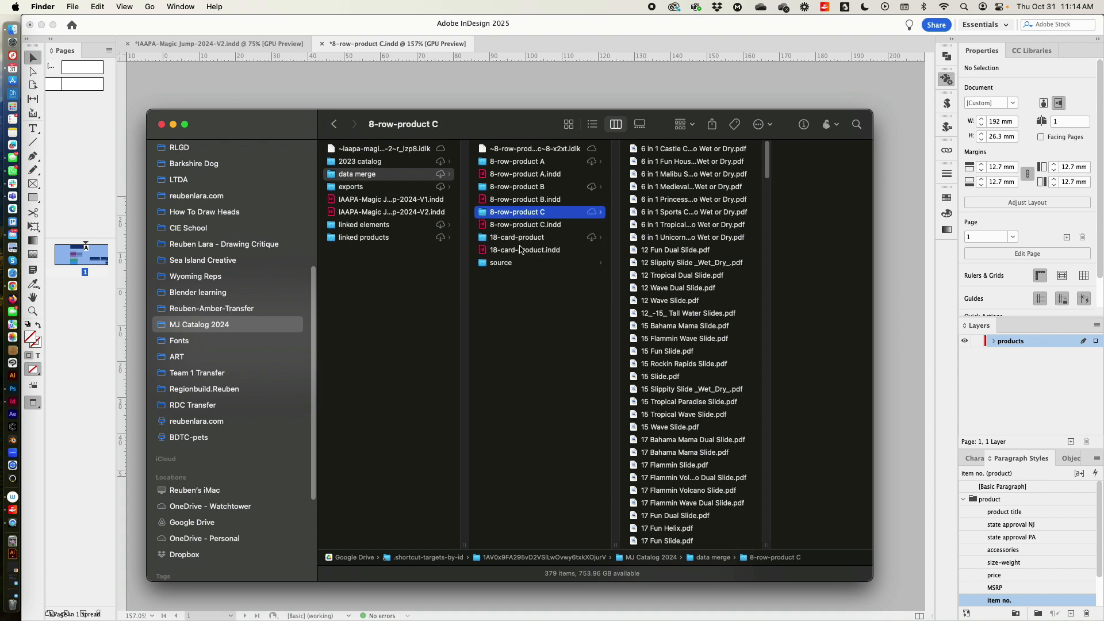
Select all the PDFs in the renamed 8-row-product C folder and copy them.
left_click(557, 226)
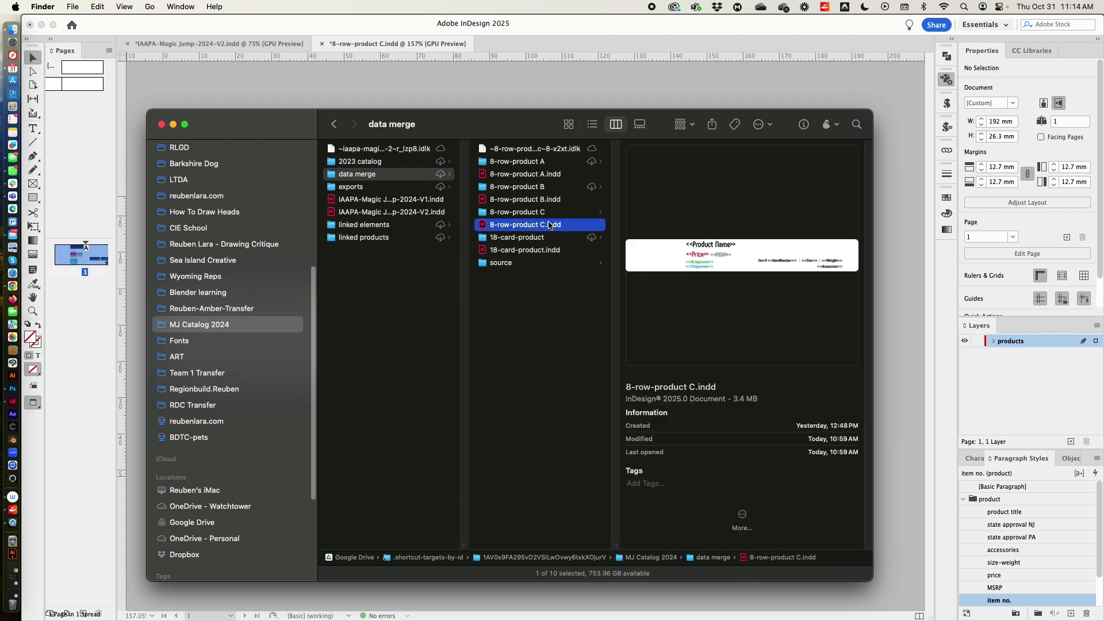
left_click(549, 212)
left_click_drag(541, 130, 576, 132)
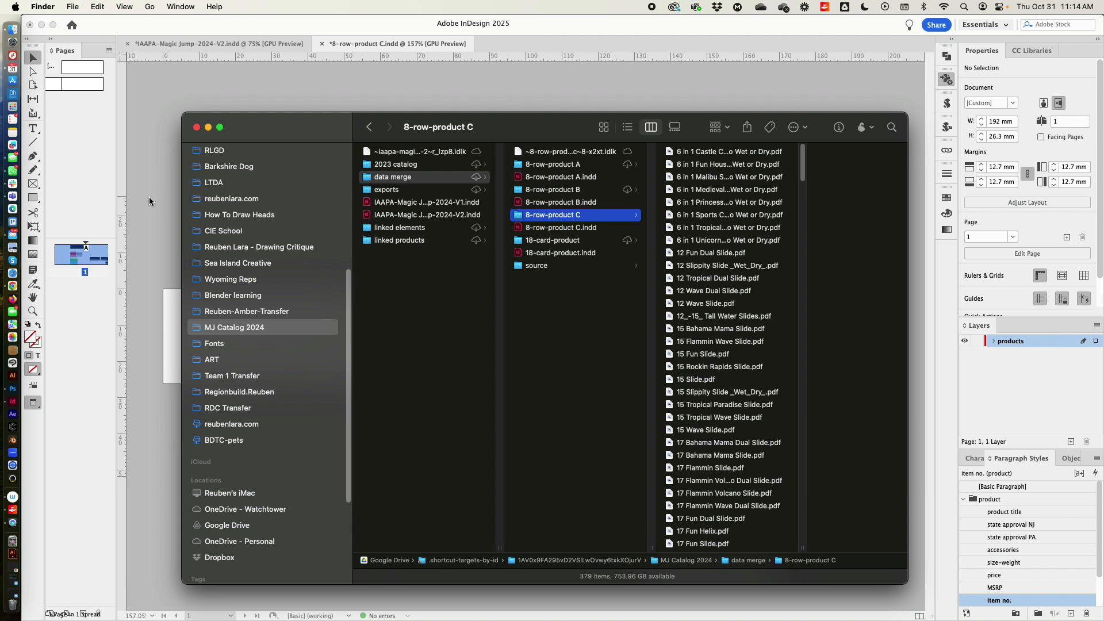
left_click(713, 229)
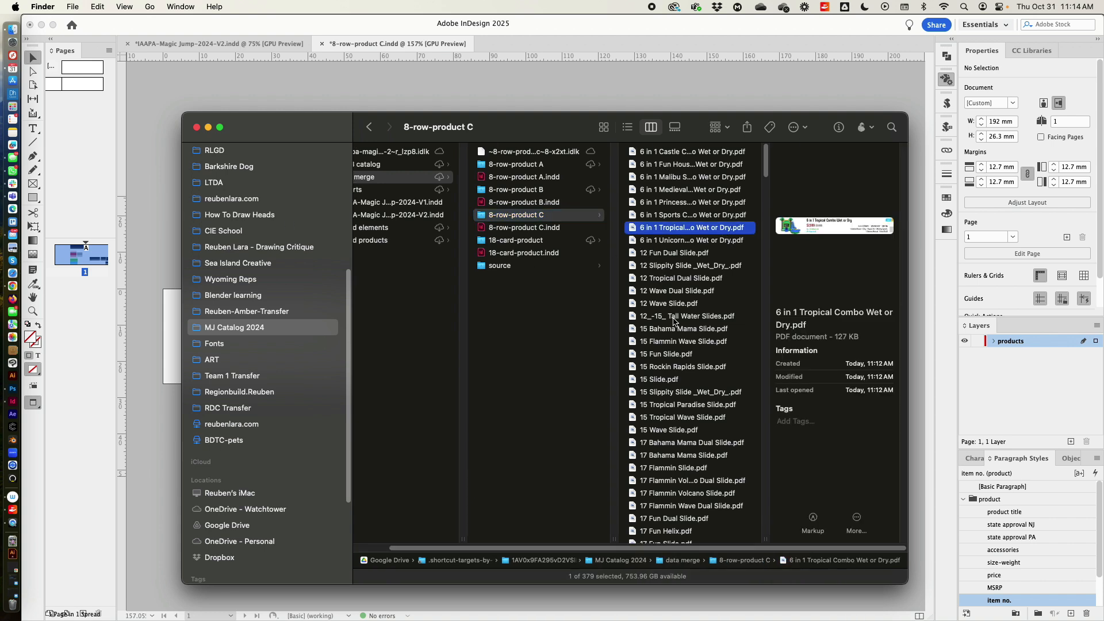
left_click(676, 320, "super")
left_click(680, 382, "super")
left_click(681, 429, "super")
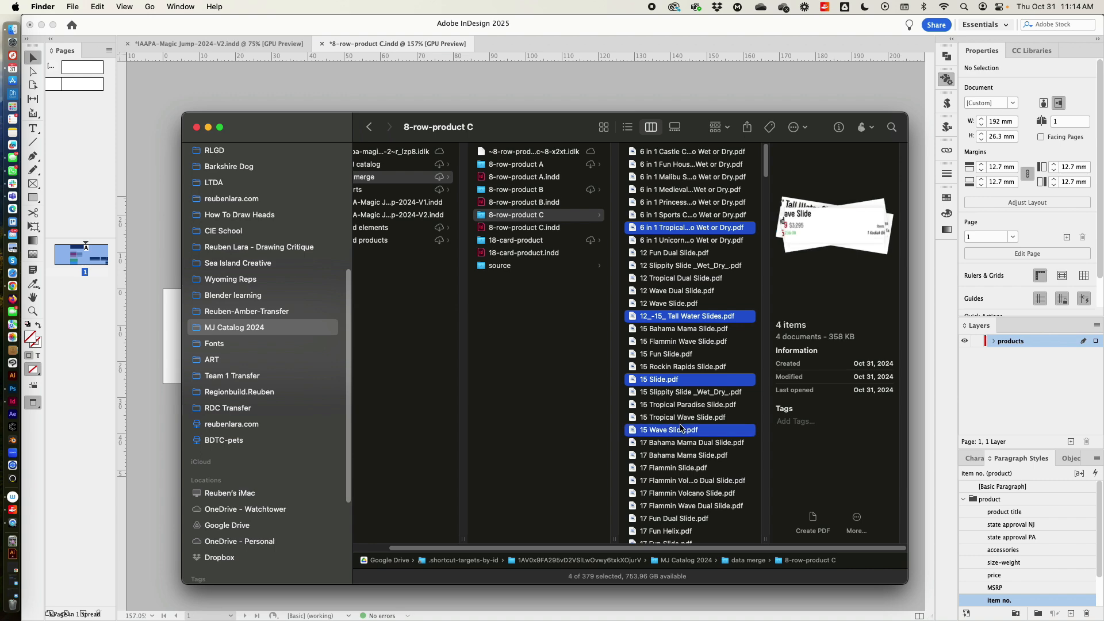
left_click(707, 195)
key("super+a")
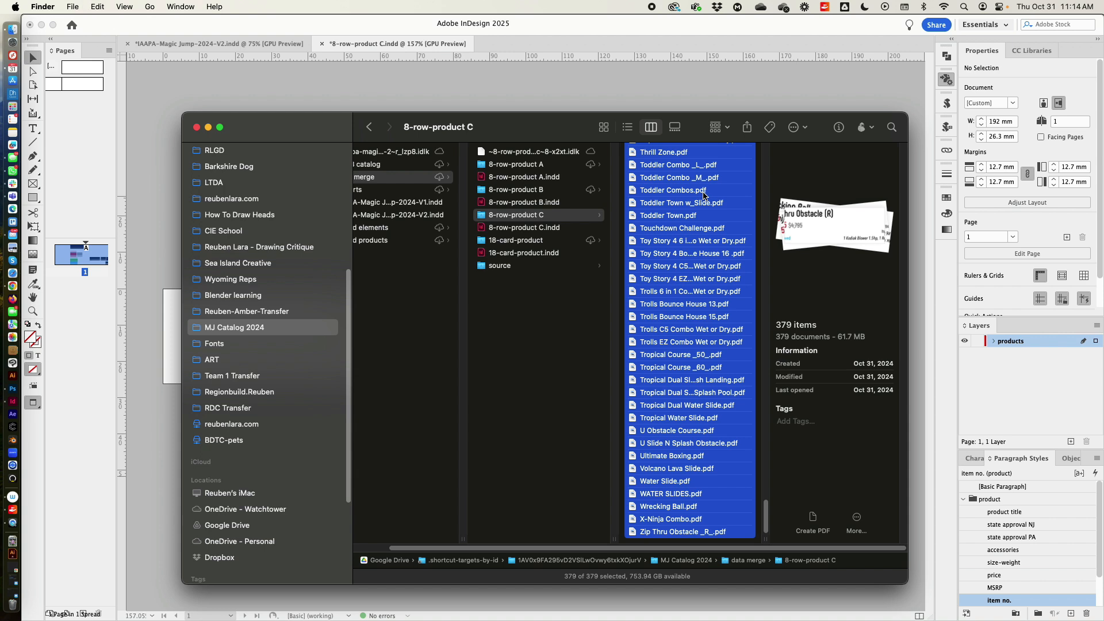
Paste the copied PDFs into the linked products folder, replacing all existing files of the same name.
scroll(693, 198, "left", 3)
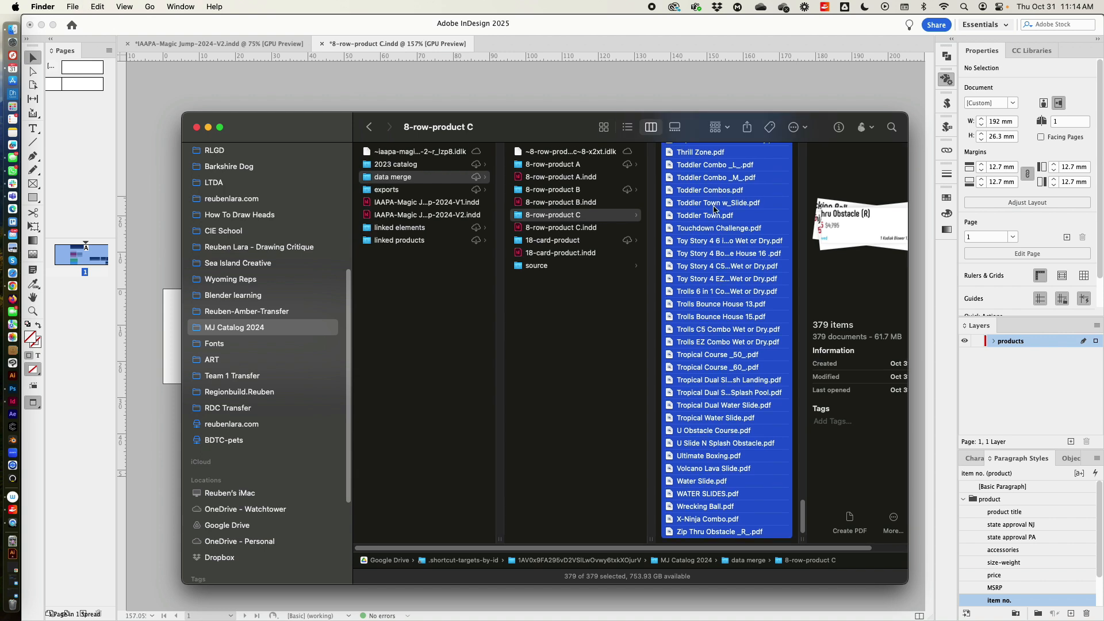
left_click(434, 246)
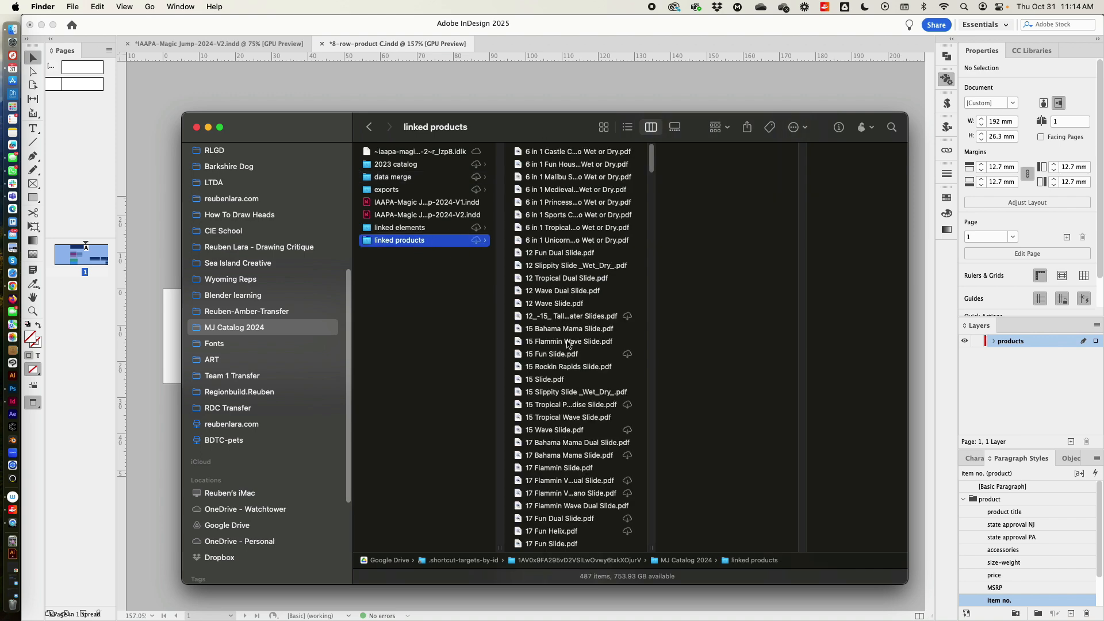
left_click_drag(543, 134, 541, 140)
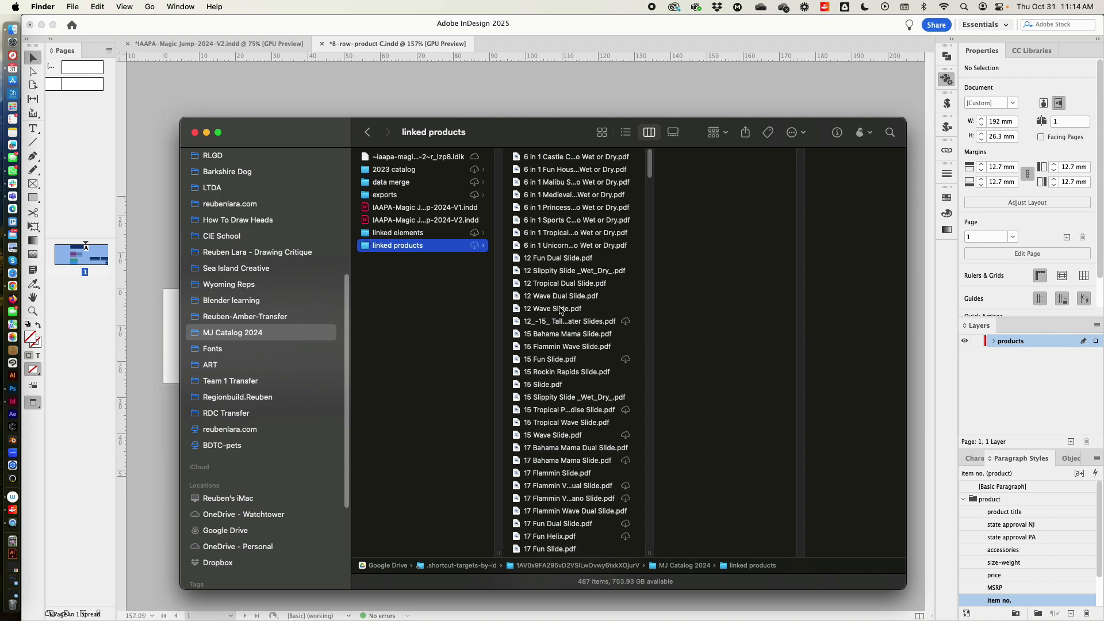
key("super+v")
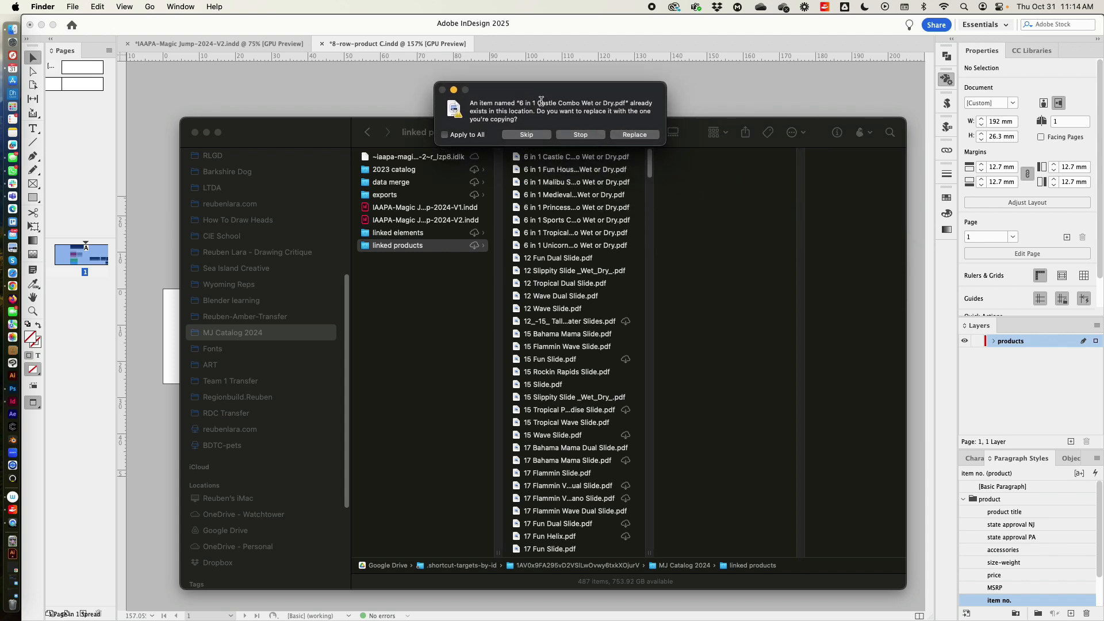
left_click(446, 136)
left_click(636, 134)
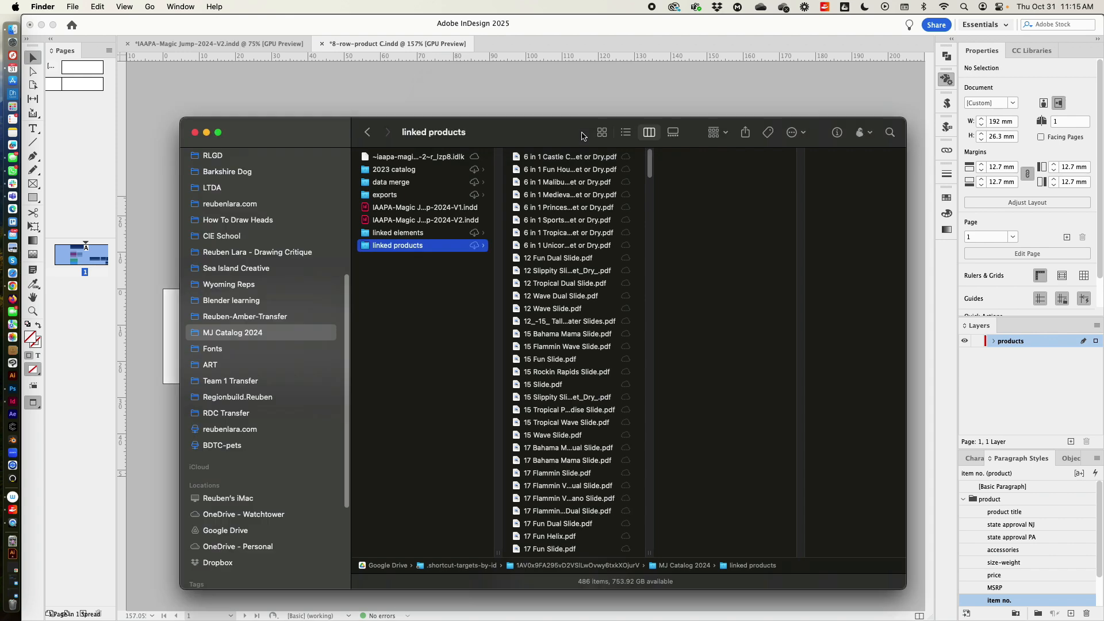
Switch to InDesign's IAAPA-Magic Jump-2024-V2.indd catalog and update all of its links.
left_click(245, 47)
left_click(231, 43)
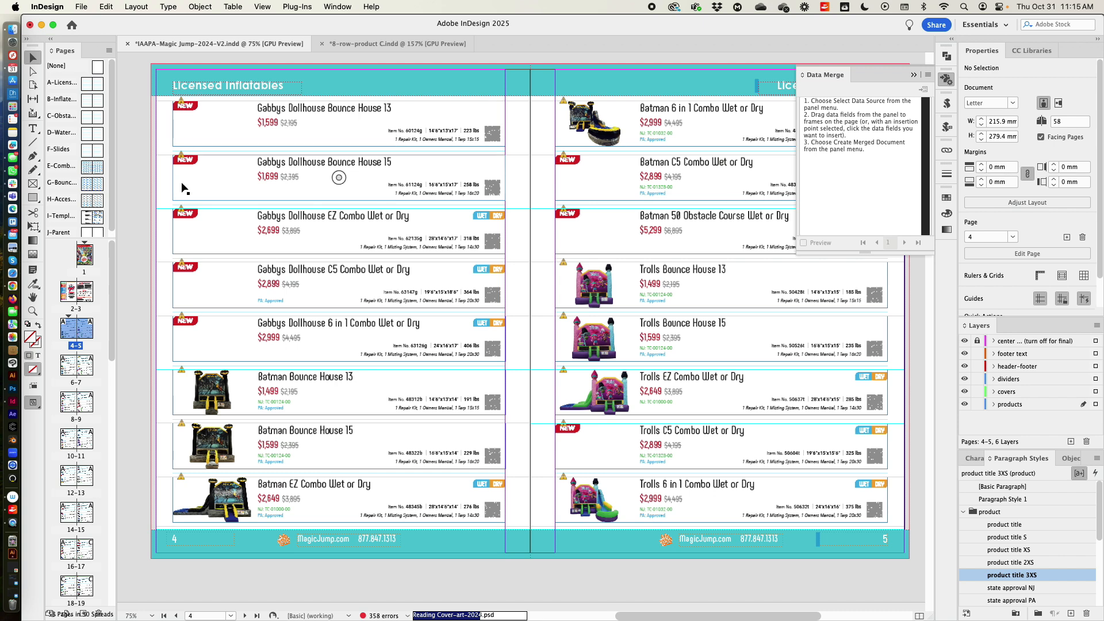
left_click(946, 151)
left_click(927, 57)
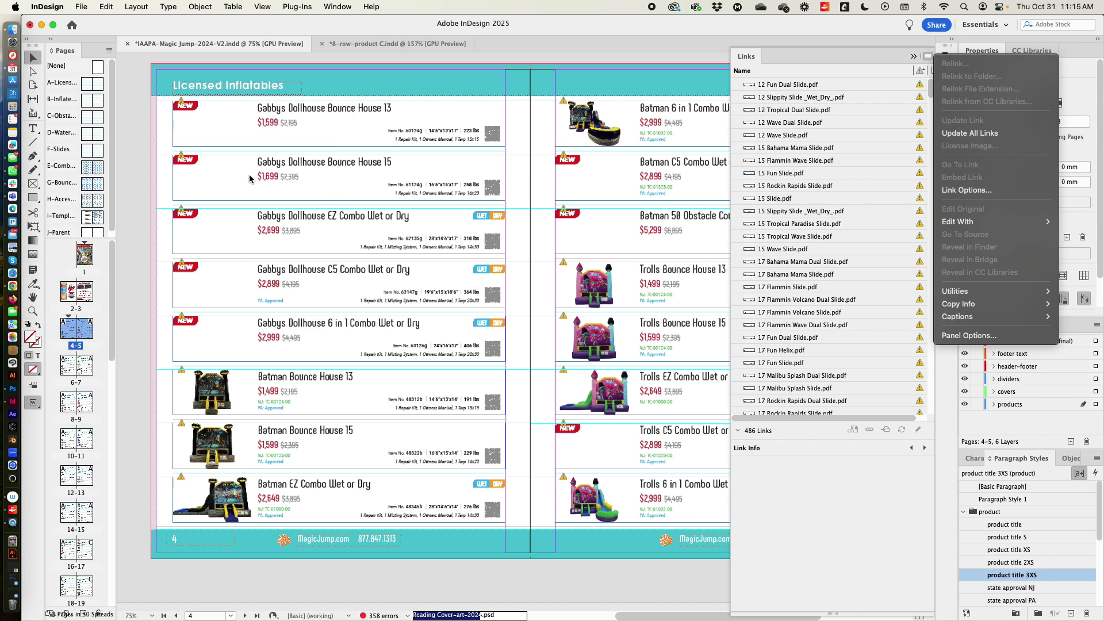
left_click(985, 134)
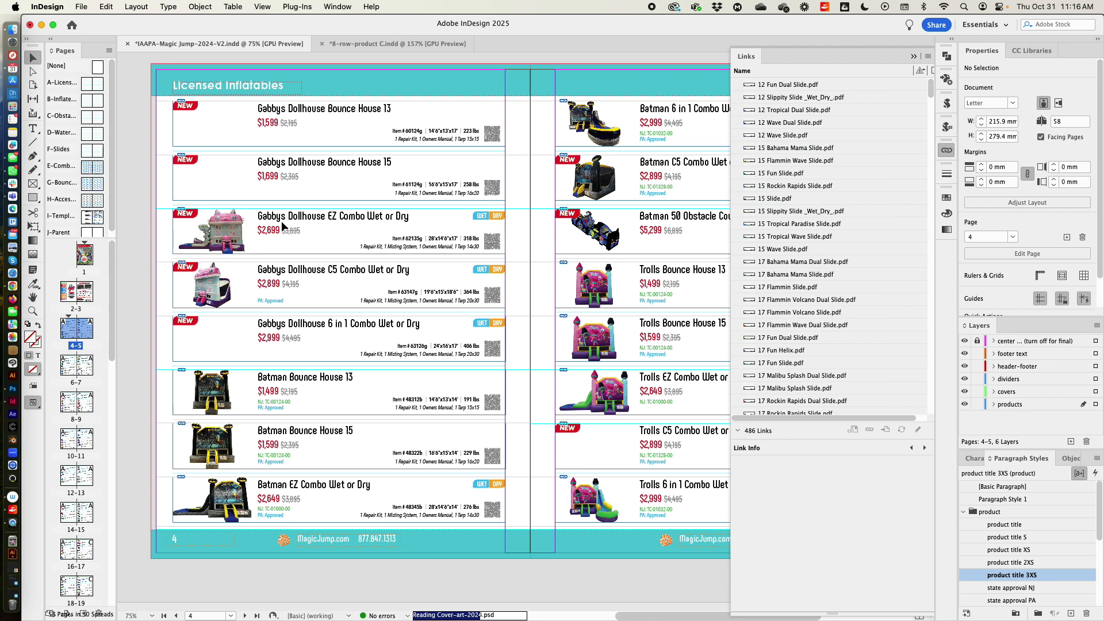
Examine the link details of the Gabbys Dollhouse EZ Combo Wet or Dry product on page 4, and deselect it.
left_click(366, 225)
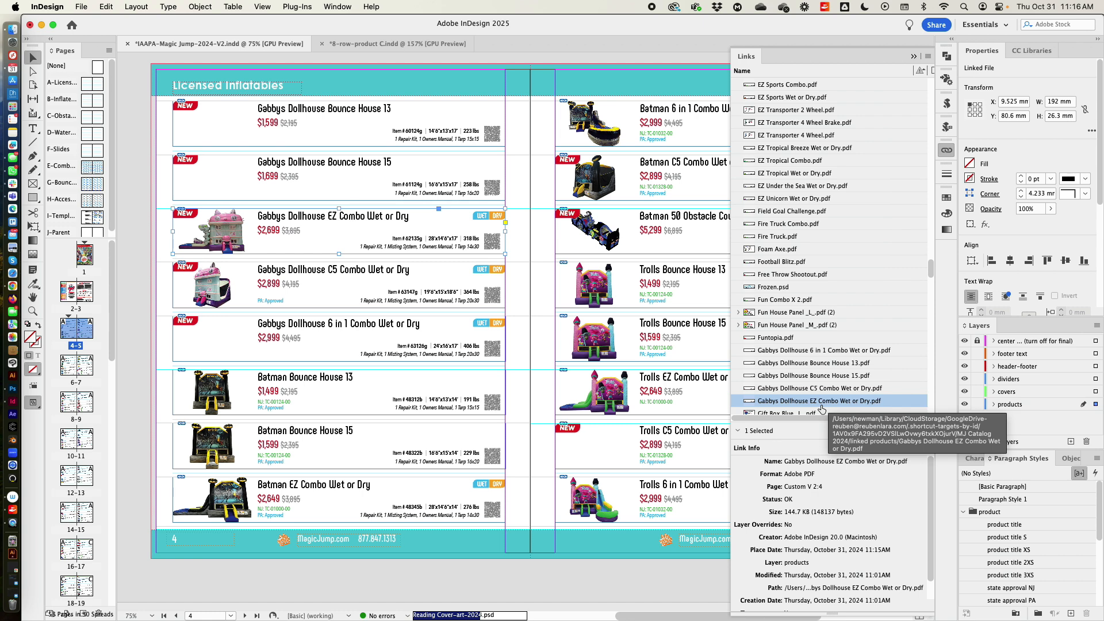
left_click(145, 219)
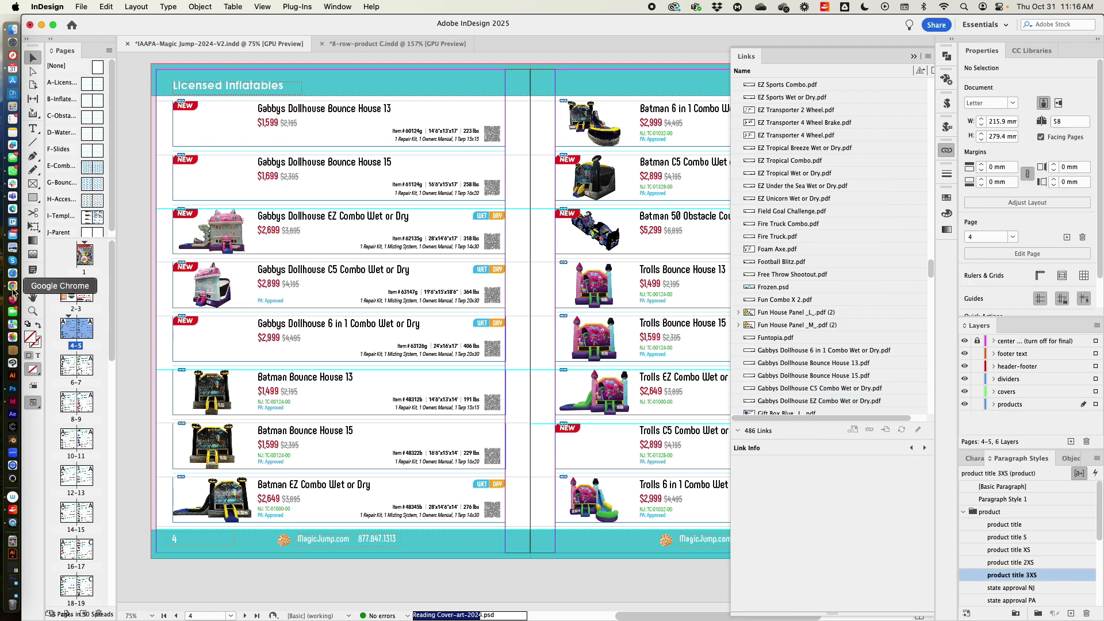
Switch to the 8-row-product C.indd template and examine its data merge placeholders.
left_click(349, 45)
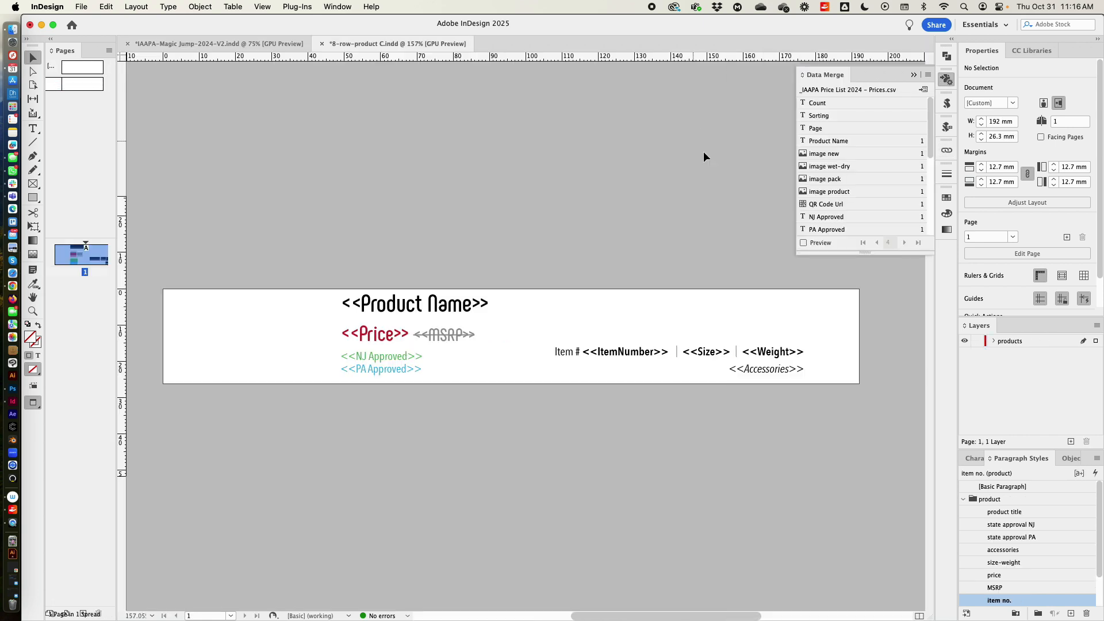
scroll(894, 170, "down", 5)
scroll(863, 150, "up", 5)
scroll(854, 127, "down", 5)
scroll(855, 128, "up", 5)
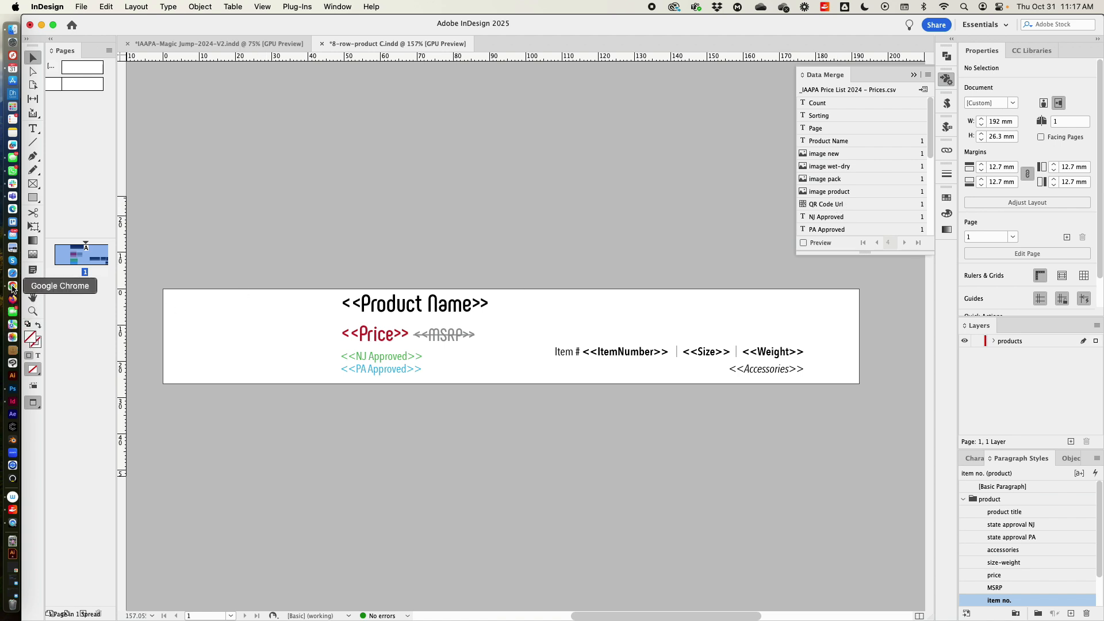
left_click(12, 286)
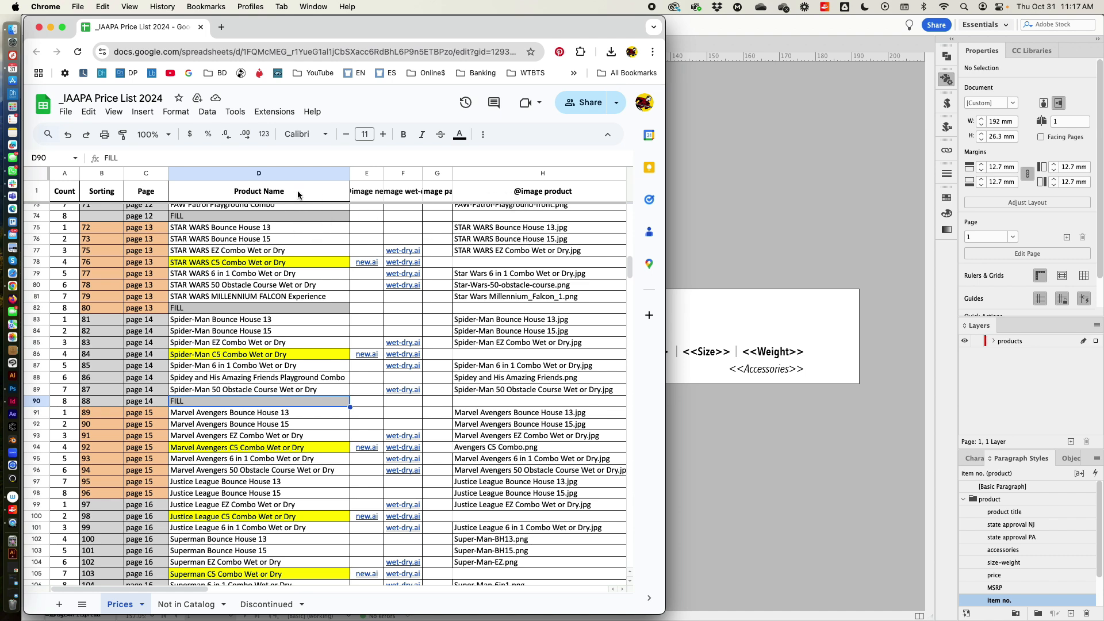
left_click_drag(383, 173, 399, 173)
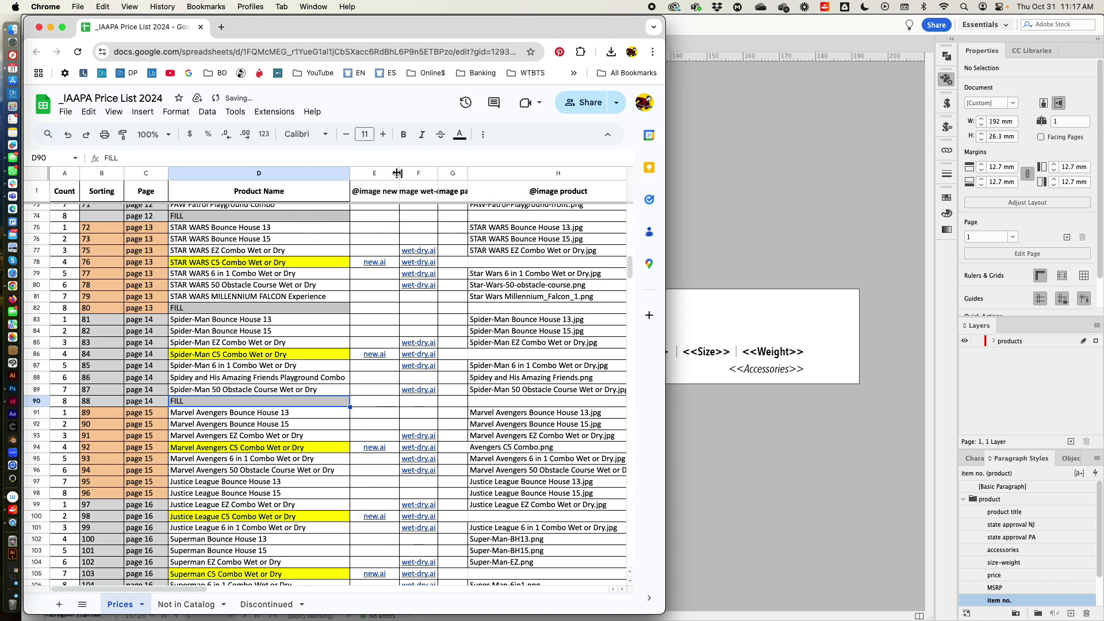
double_click(374, 193)
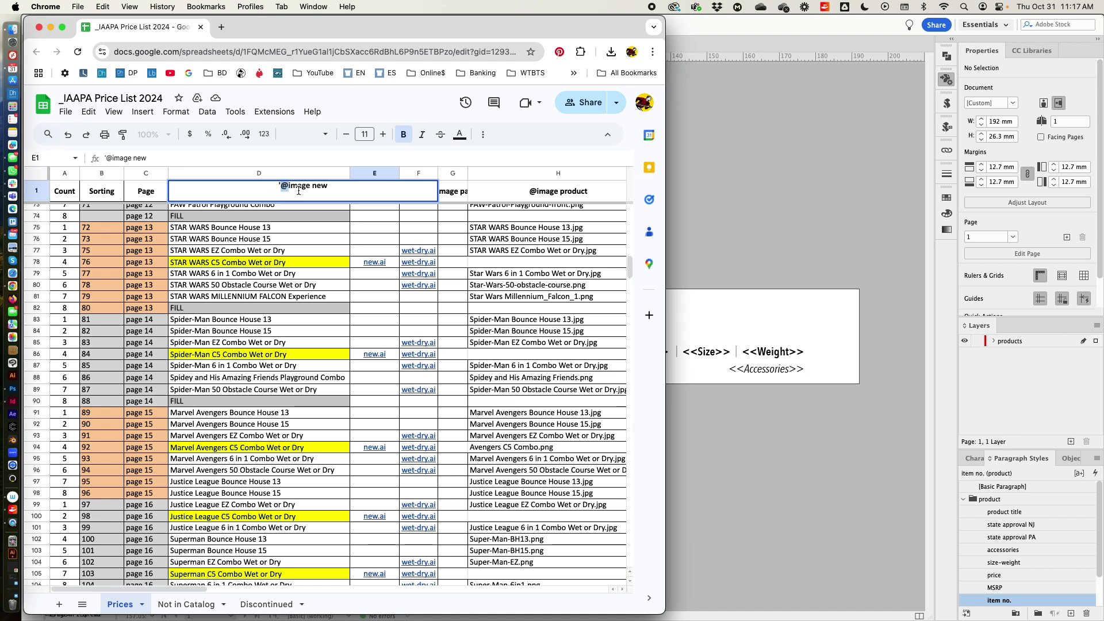
left_click_drag(313, 185, 342, 190)
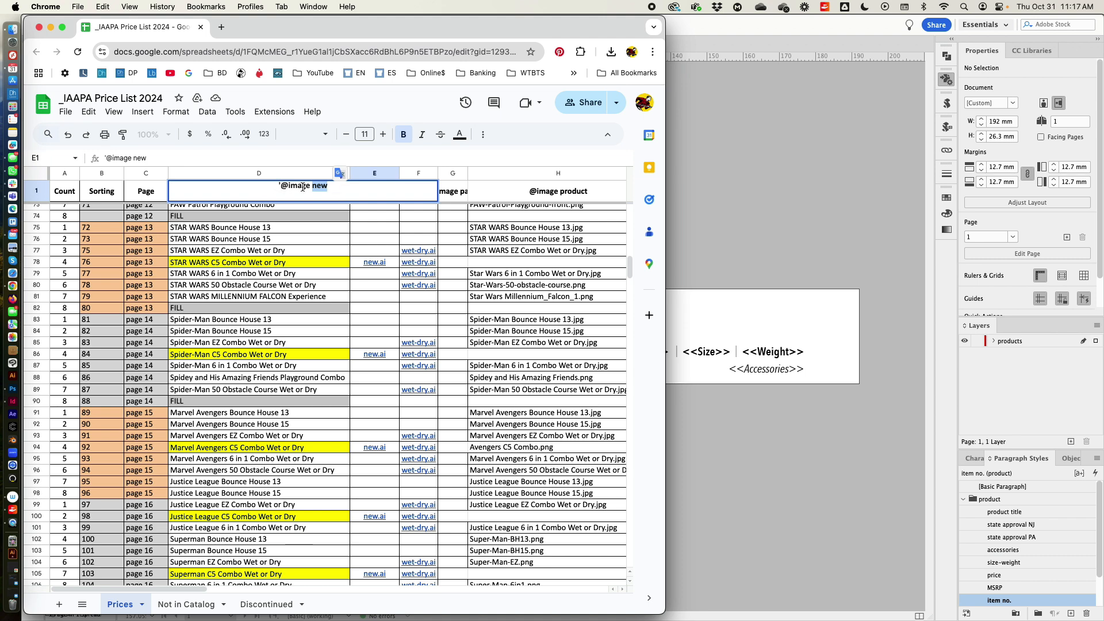
left_click_drag(311, 186, 279, 187)
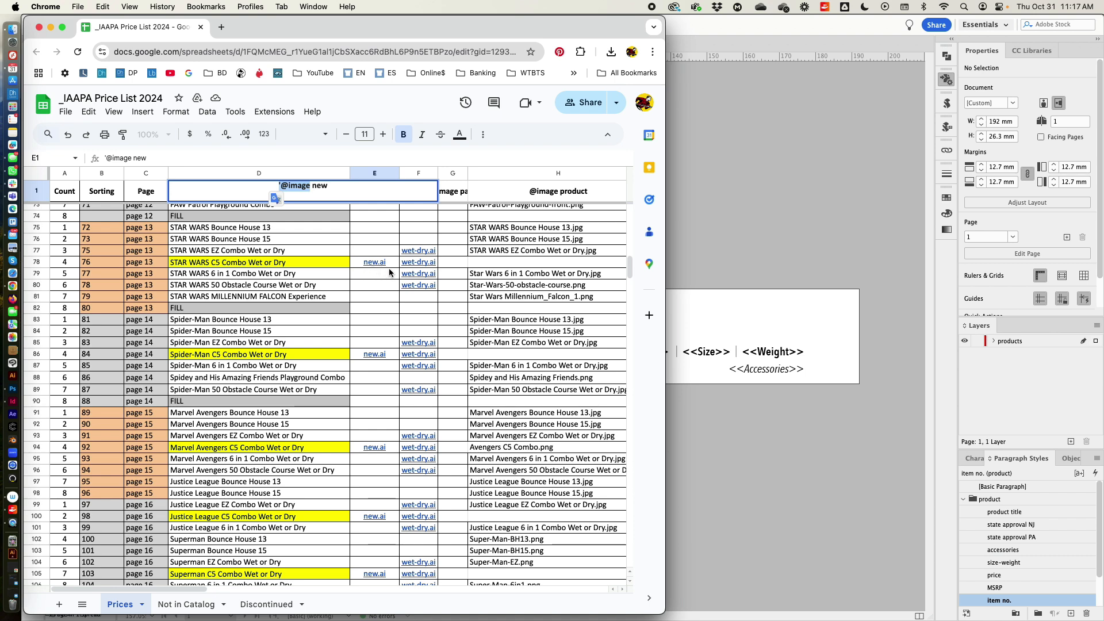
Return to the InDesign template and preview the merged Gabbys Dollhouse EZ Combo Wet or Dry record, record 4.
left_click(748, 237)
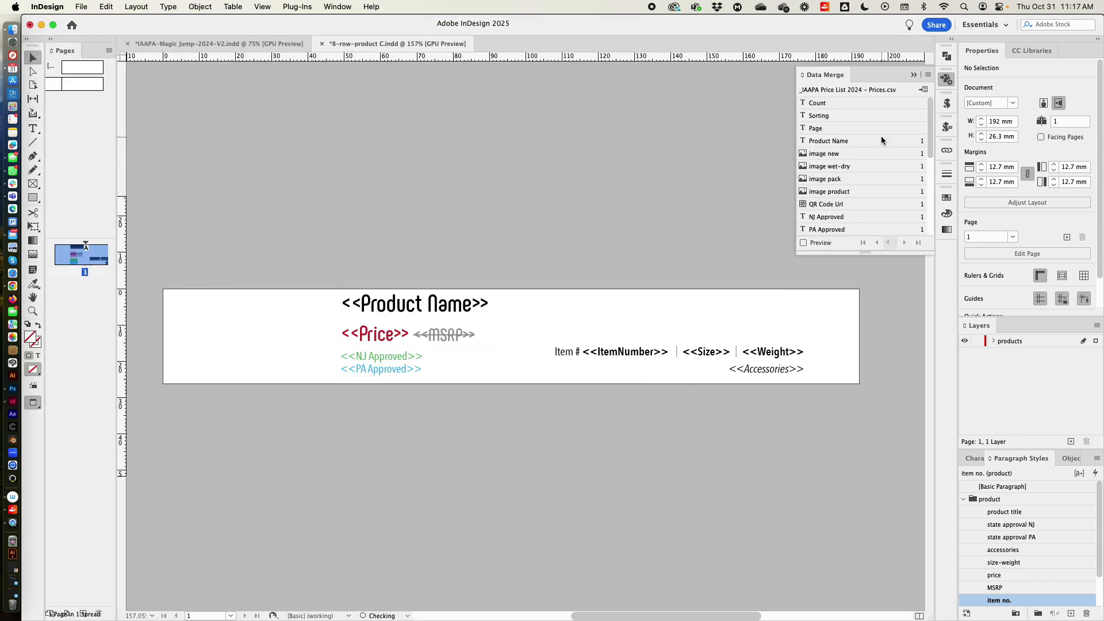
left_click(804, 243)
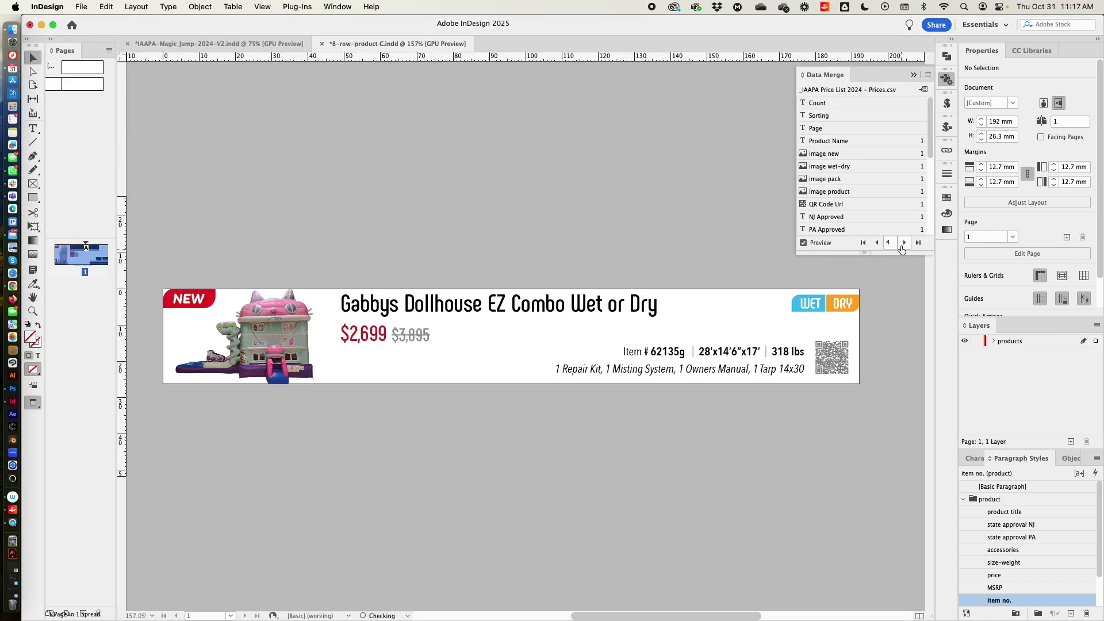
left_click(876, 243)
key("super+Tab")
left_click(363, 158)
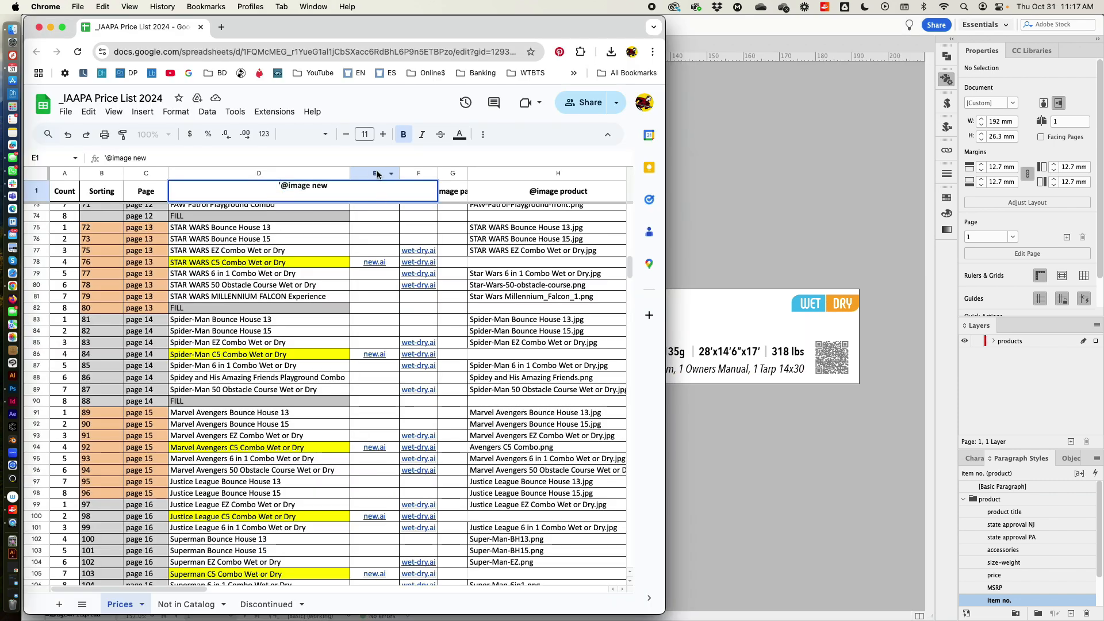
key("Escape")
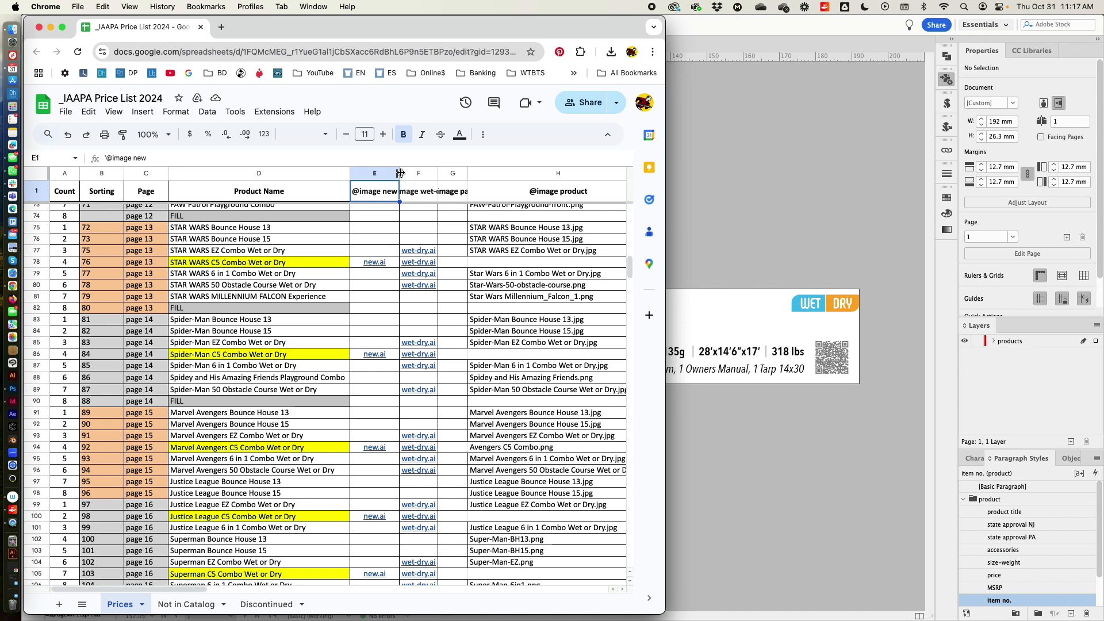
left_click_drag(399, 173, 380, 174)
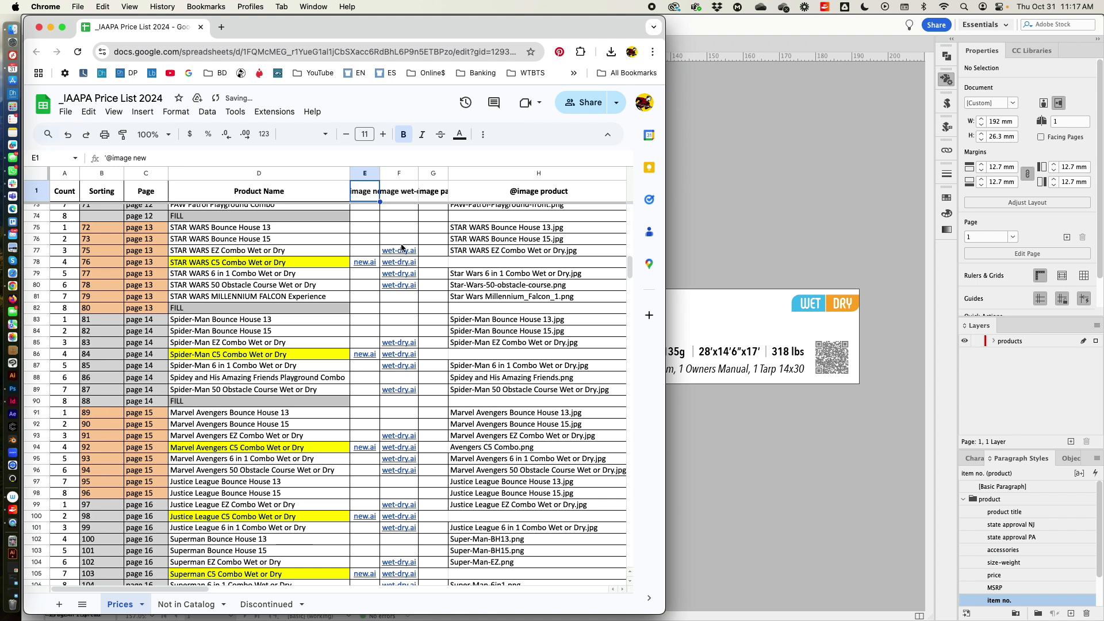
Examine the #QR Code Url header text in cell I1 of the price list.
scroll(526, 201, "right", 5)
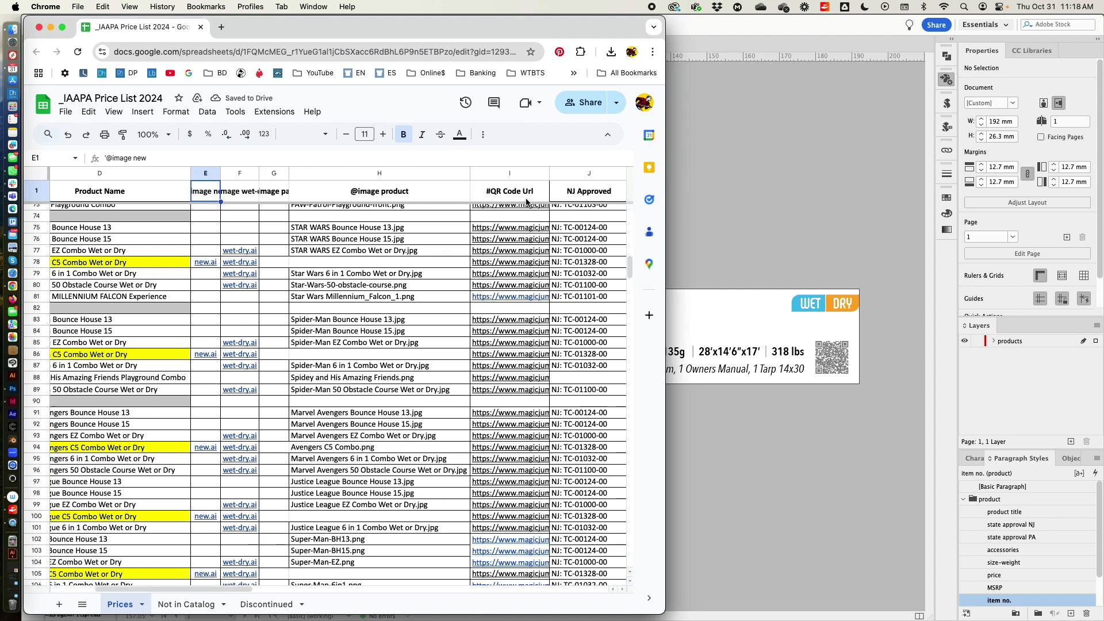
left_click(422, 194)
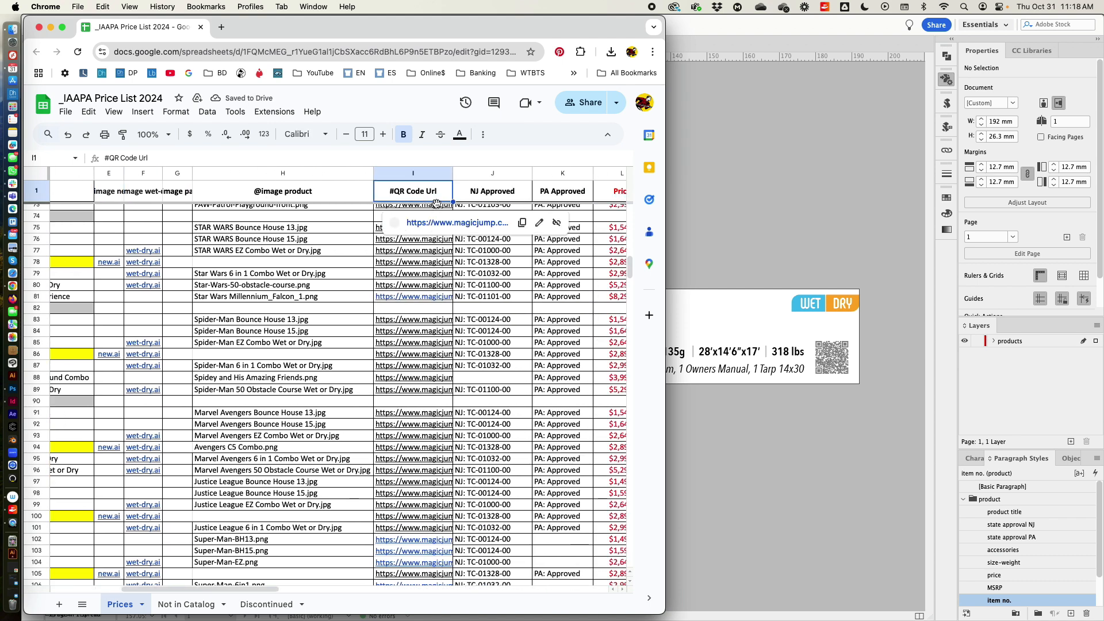
double_click(403, 194)
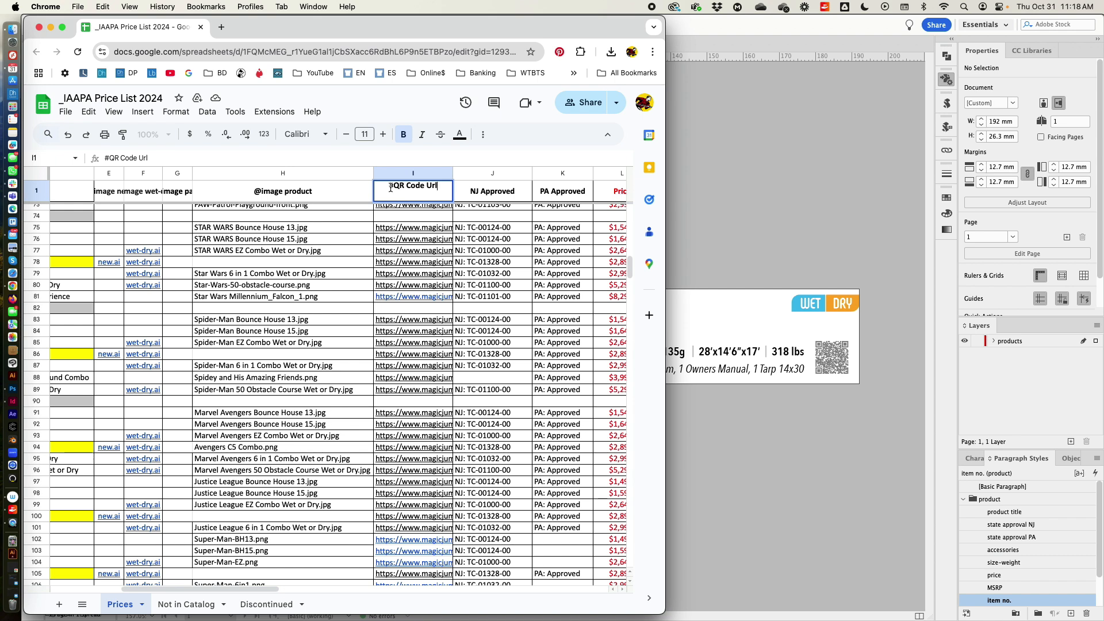
left_click_drag(391, 188, 440, 187)
Compare the merged QR code frame in InDesign with the sheet's QR Code Url column, then deselect it and turn off the merge preview.
left_click(709, 192)
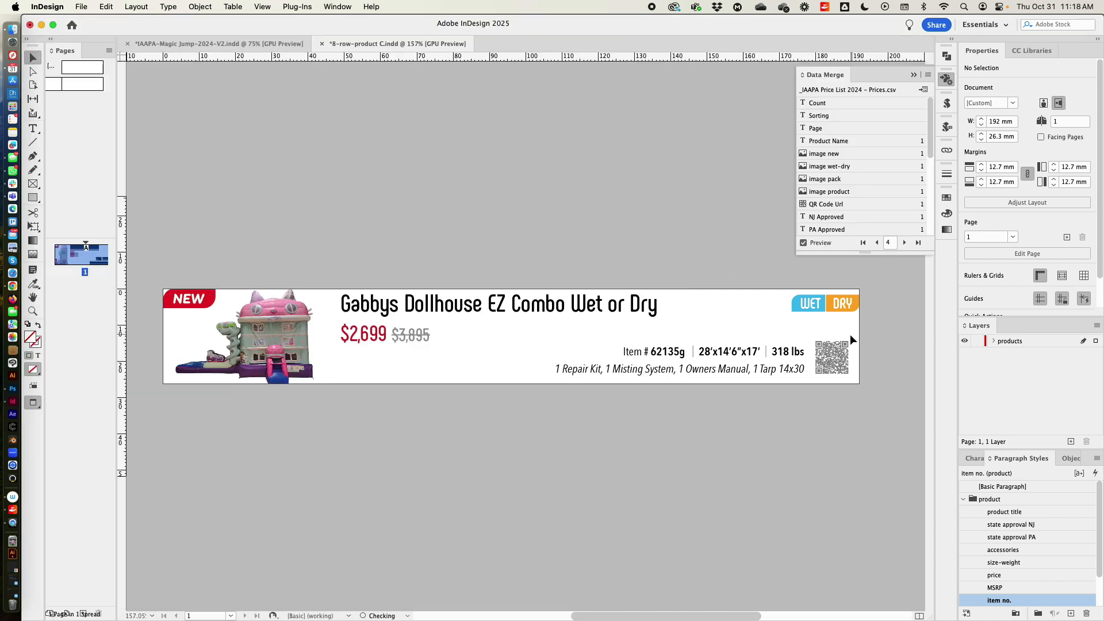
left_click(844, 352)
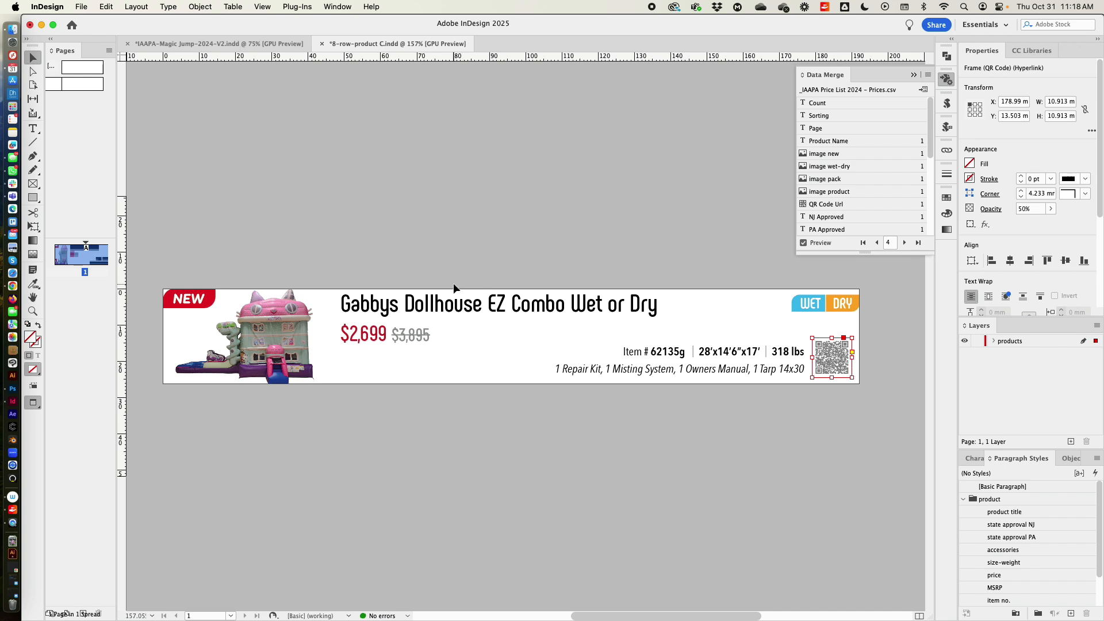
key("super+Tab")
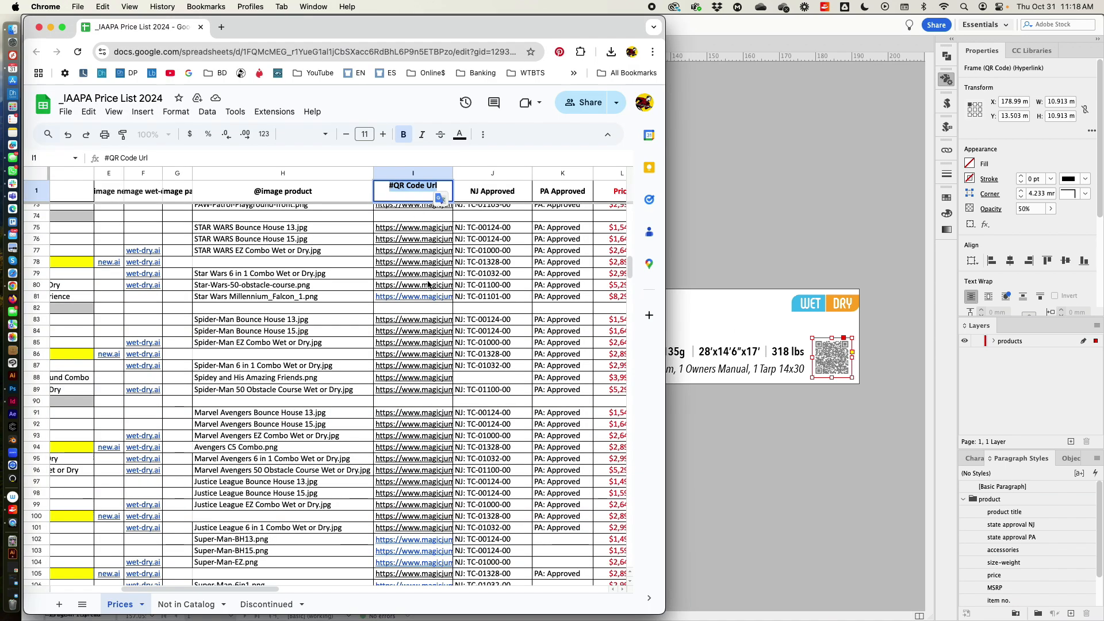
left_click(410, 217)
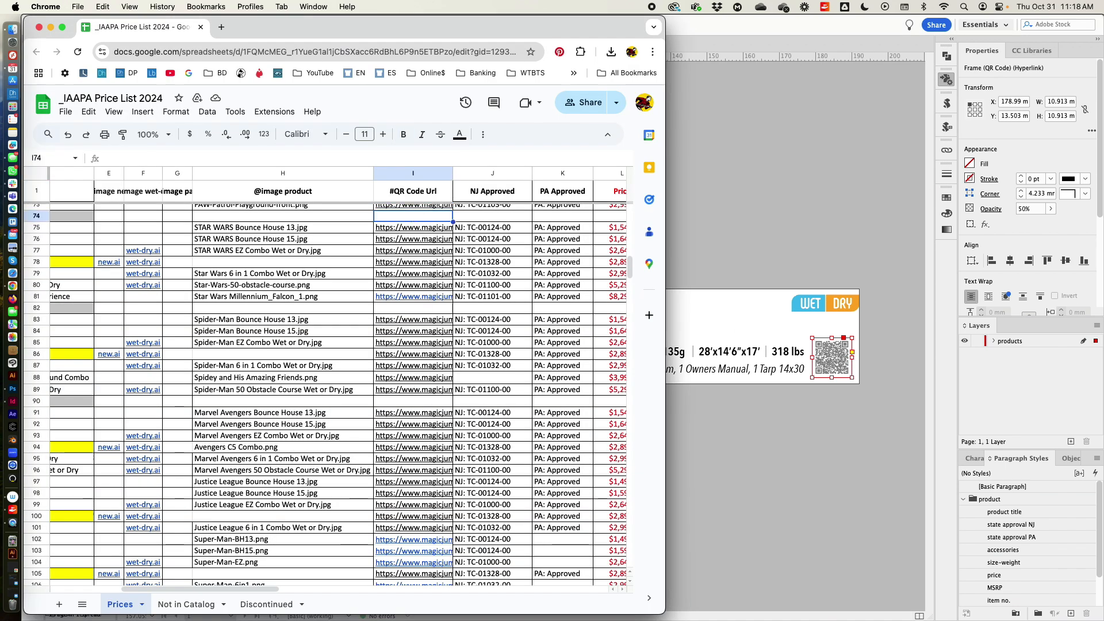
key("super+Tab")
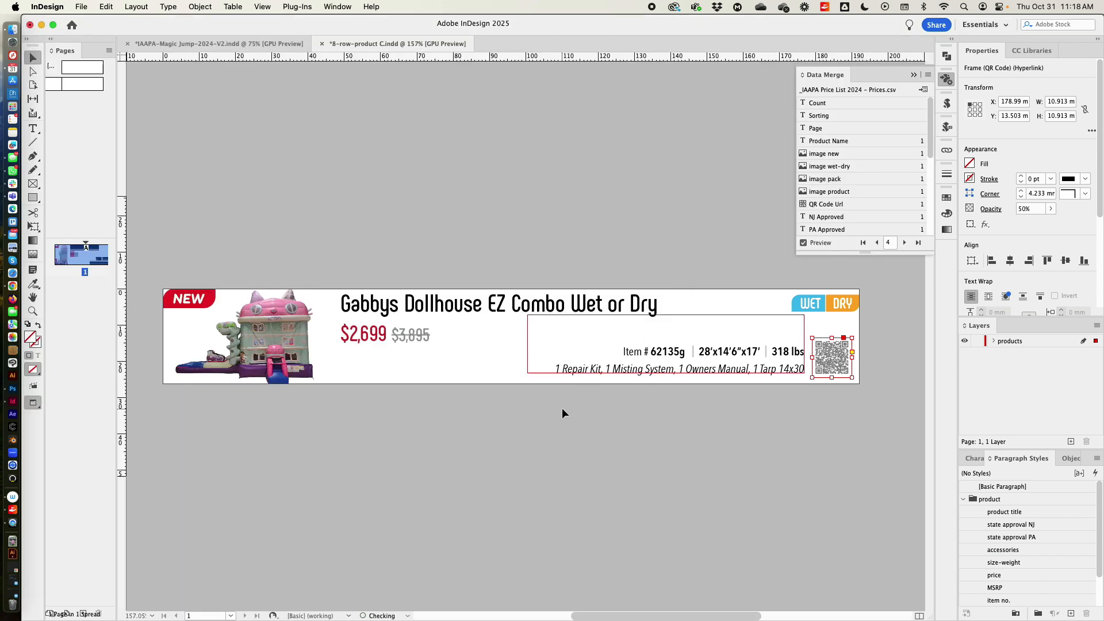
left_click(560, 409)
left_click(803, 243)
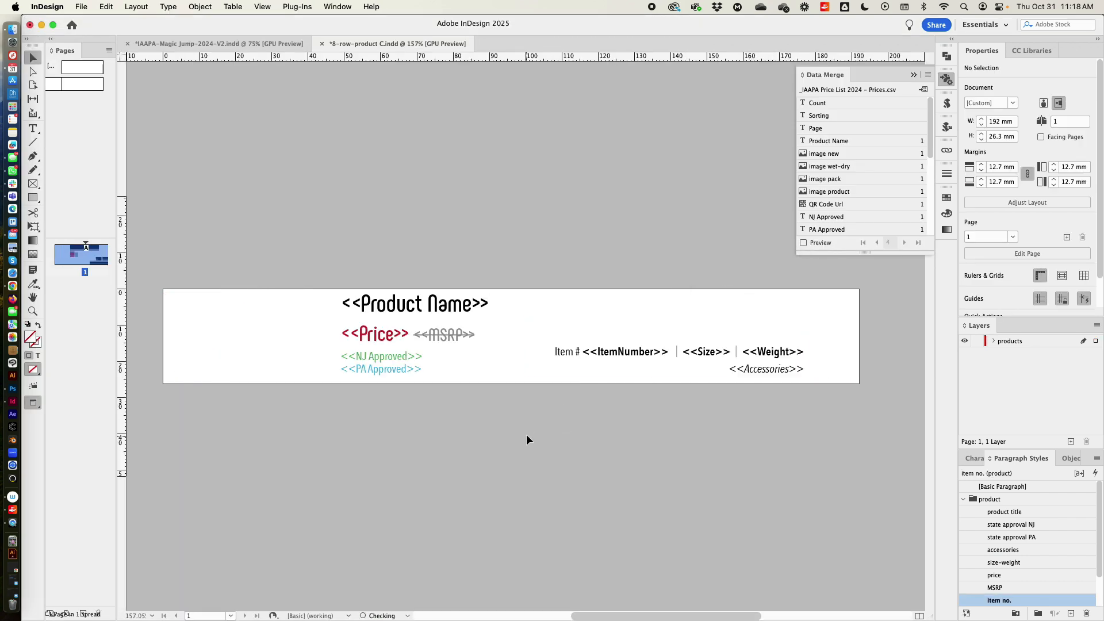
Draw a square frame of about 14.4 mm in the product image area and assign the QR Code Url field to it.
key("m")
left_click_drag(462, 412, 239, 335)
key("v")
key("Delete")
key("super+z")
key("w")
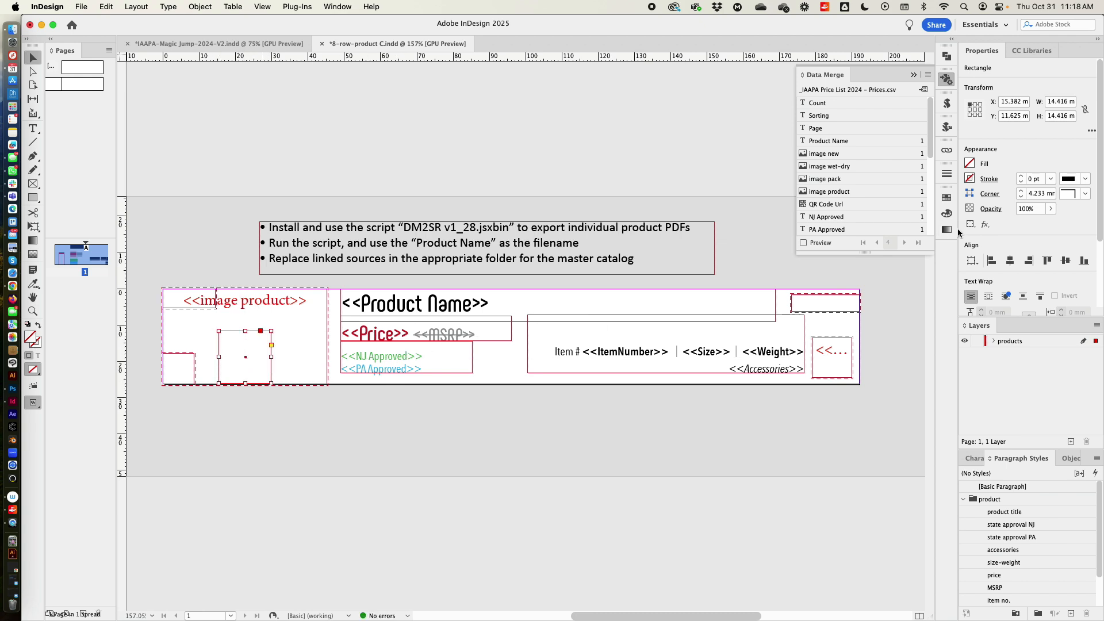
left_click(847, 205)
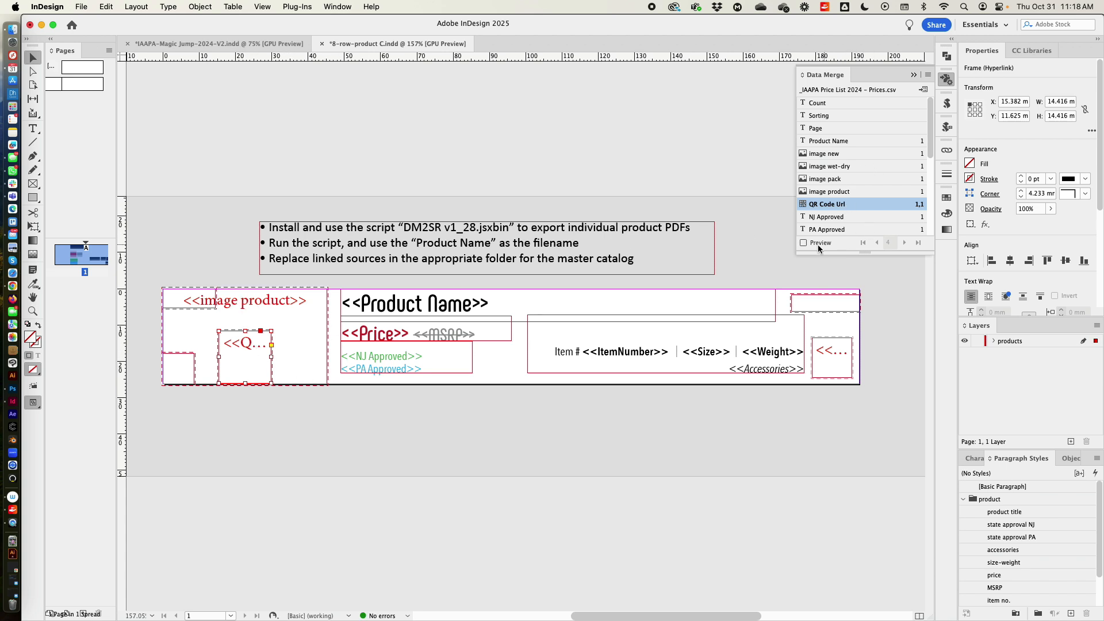
Preview the merged record and move the new QR code frame below the price, to about X 79.4 mm and Y 19.75 mm.
left_click(803, 243)
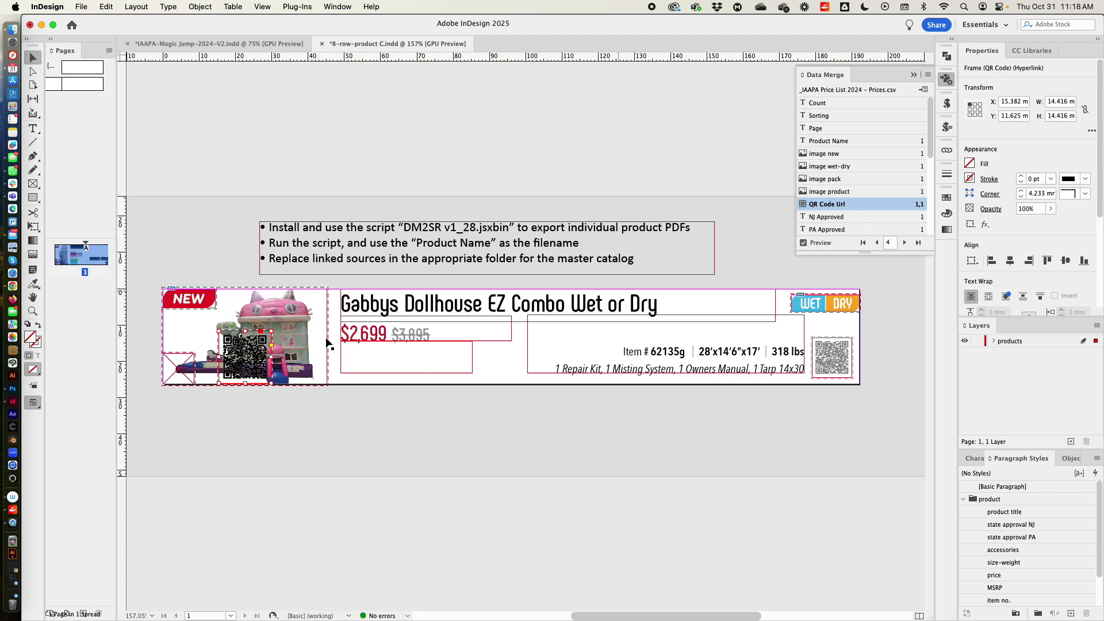
left_click_drag(257, 344, 477, 329)
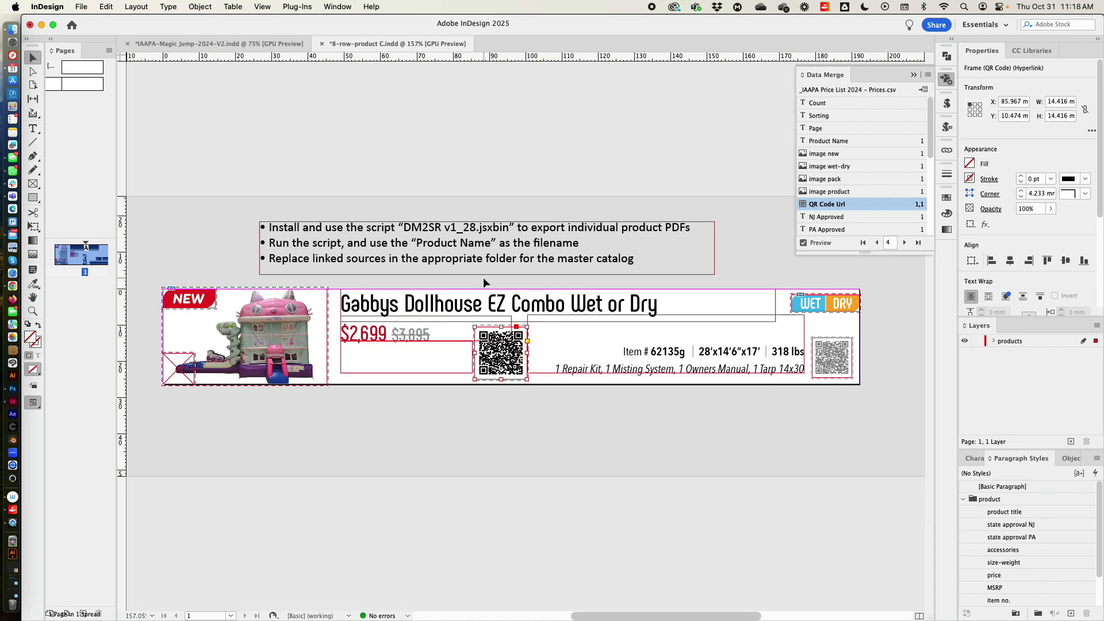
left_click(198, 7)
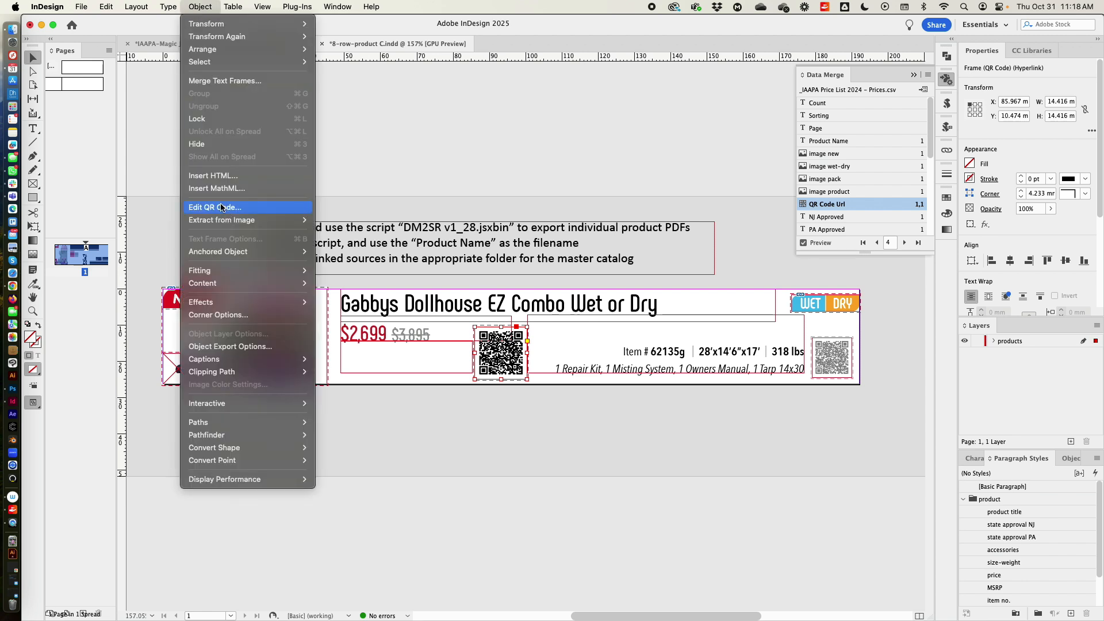
left_click(467, 185)
left_click_drag(520, 361, 497, 394)
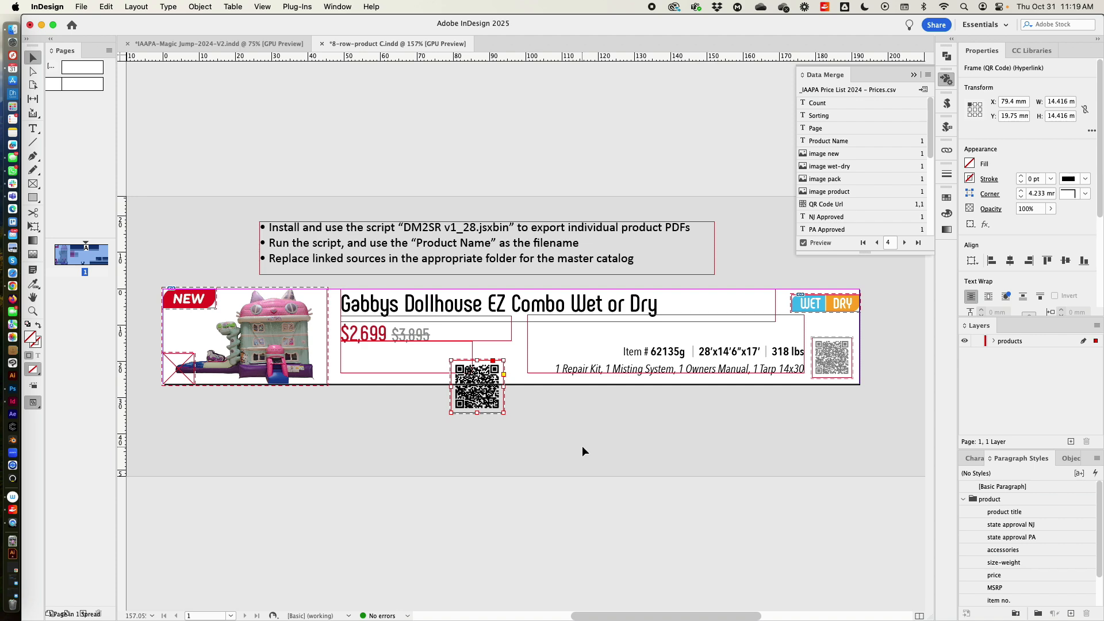
Glance at the sheet's QR Code Url column in Chrome, then delete the extra QR code frame in InDesign.
key("super+Tab")
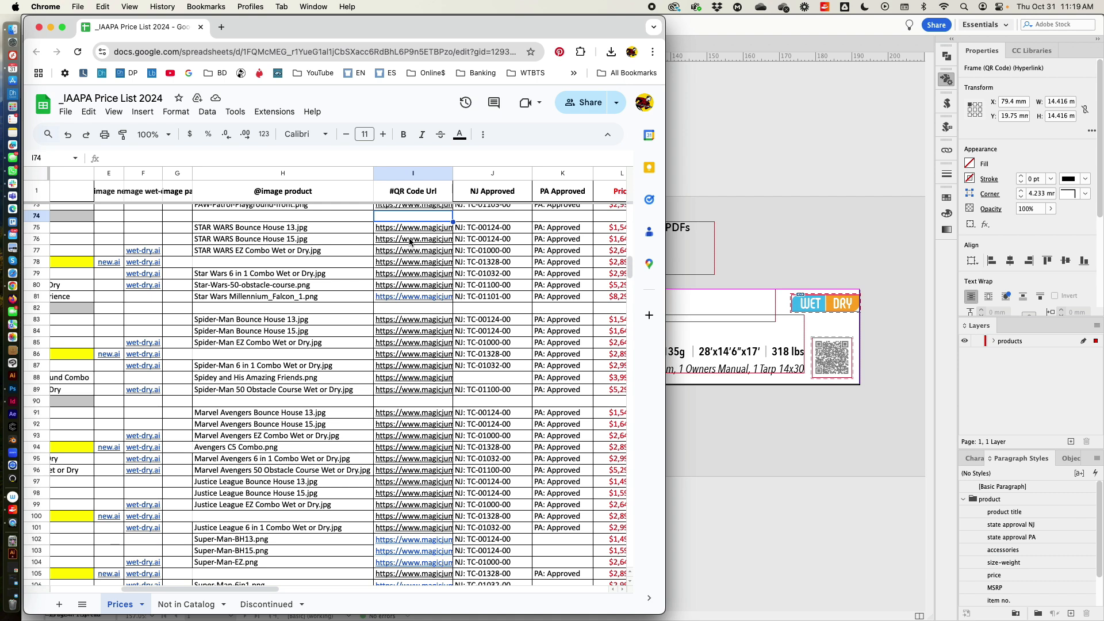
key("super+Tab")
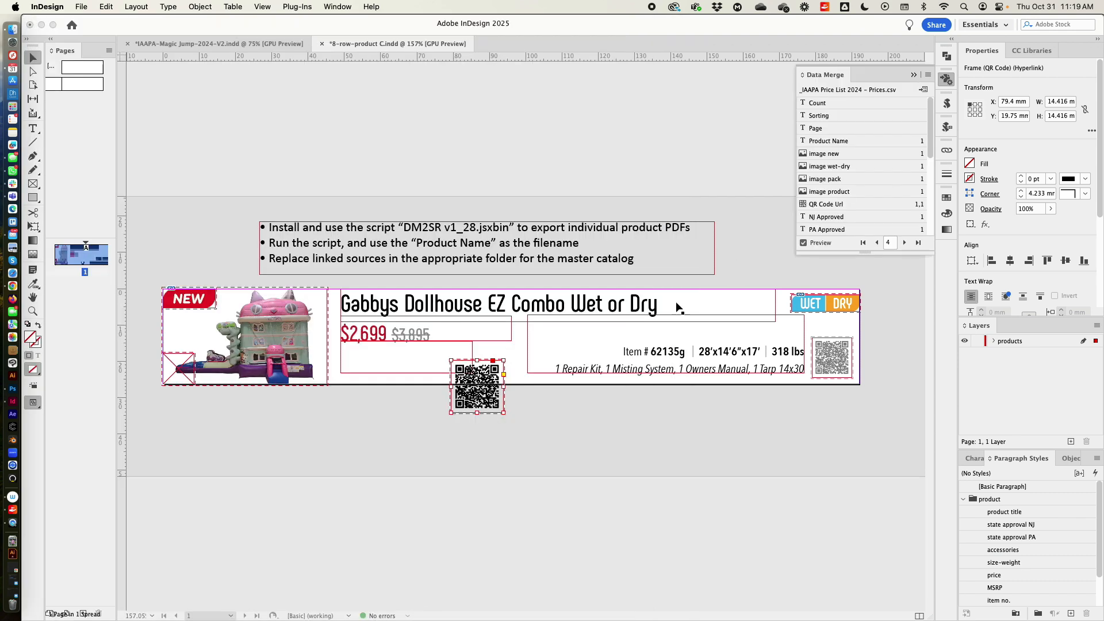
key("BackSpace")
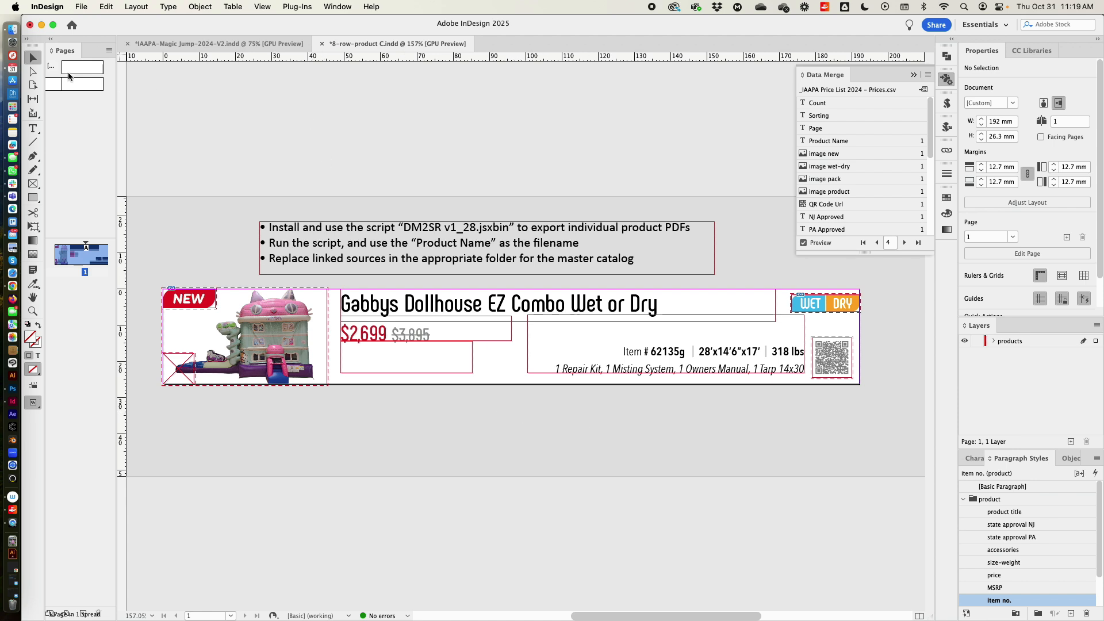
Open 18-card-product.indd from the data merge folder in Finder, updating its modified links.
left_click(12, 29)
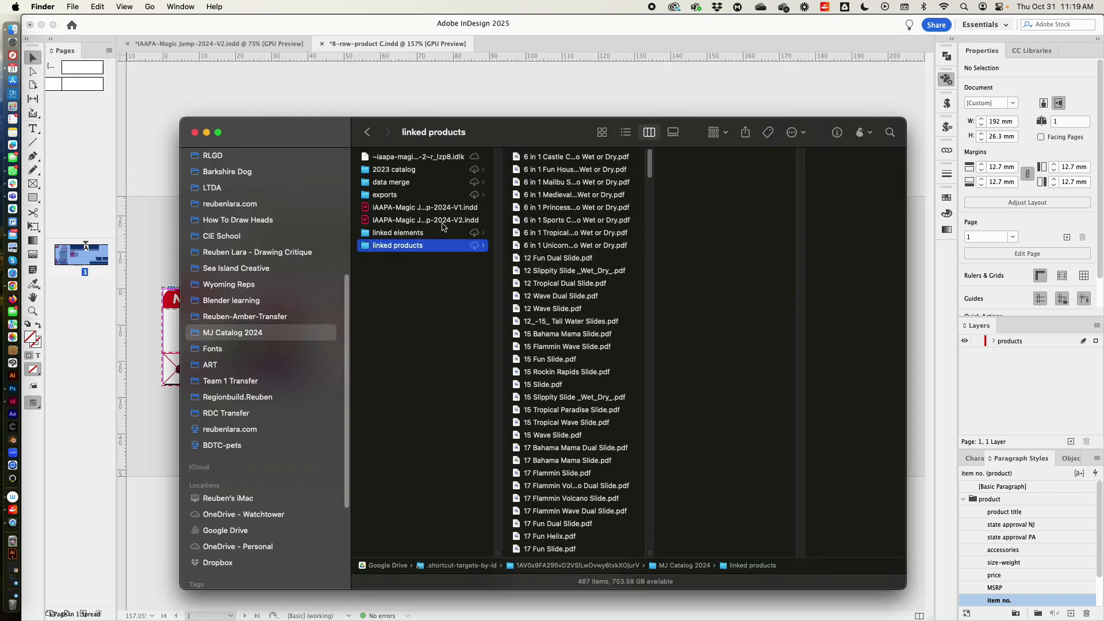
left_click(407, 184)
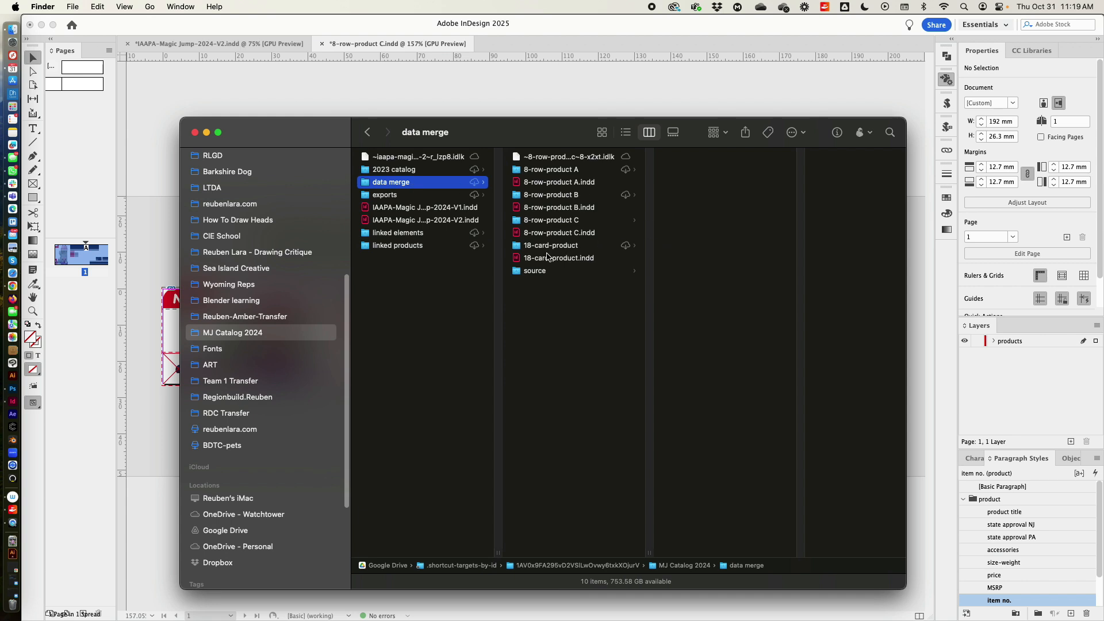
left_click(575, 258)
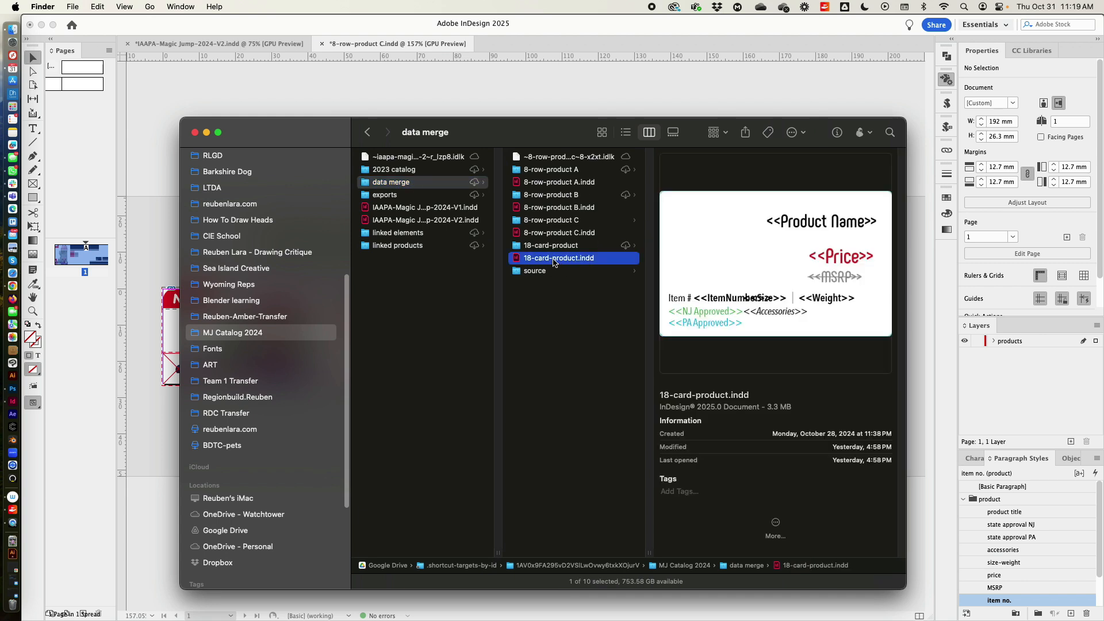
double_click(554, 260)
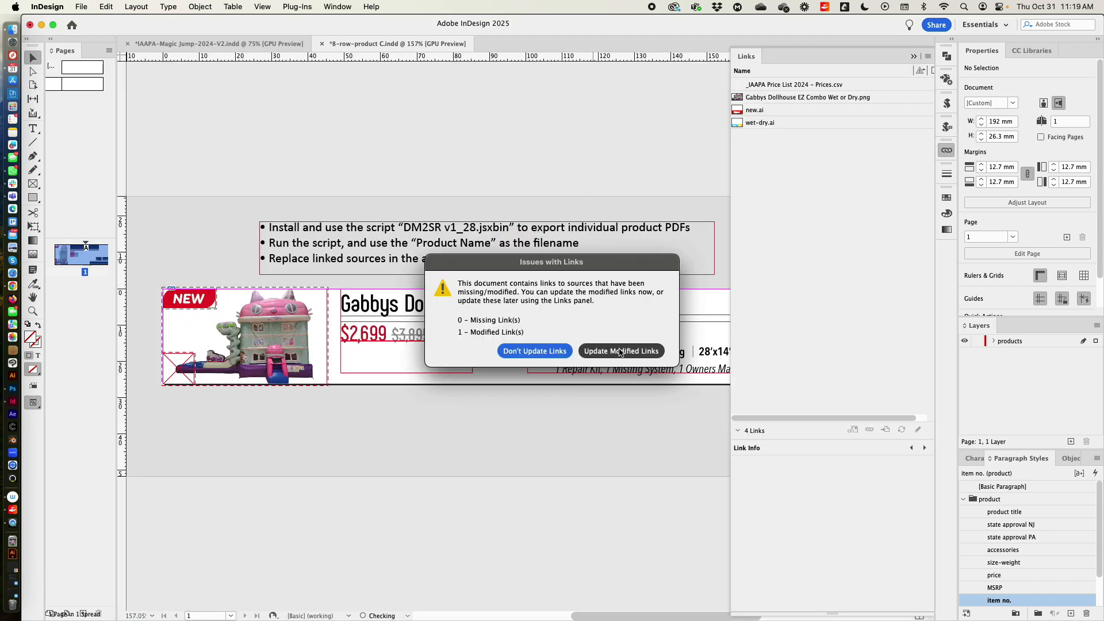
left_click(620, 350)
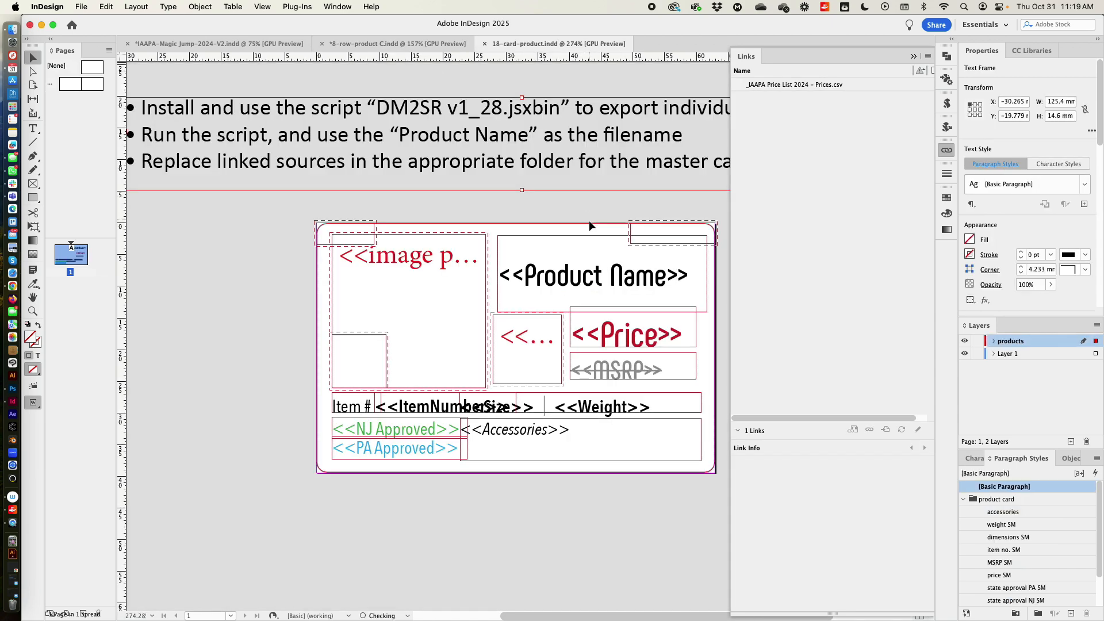
Switch to the IAAPA-Magic Jump-2024-V2.indd catalog and examine the Gabbys Dollhouse Bounce House 15 linked PDF on page 4.
left_click_drag(578, 292, 477, 281)
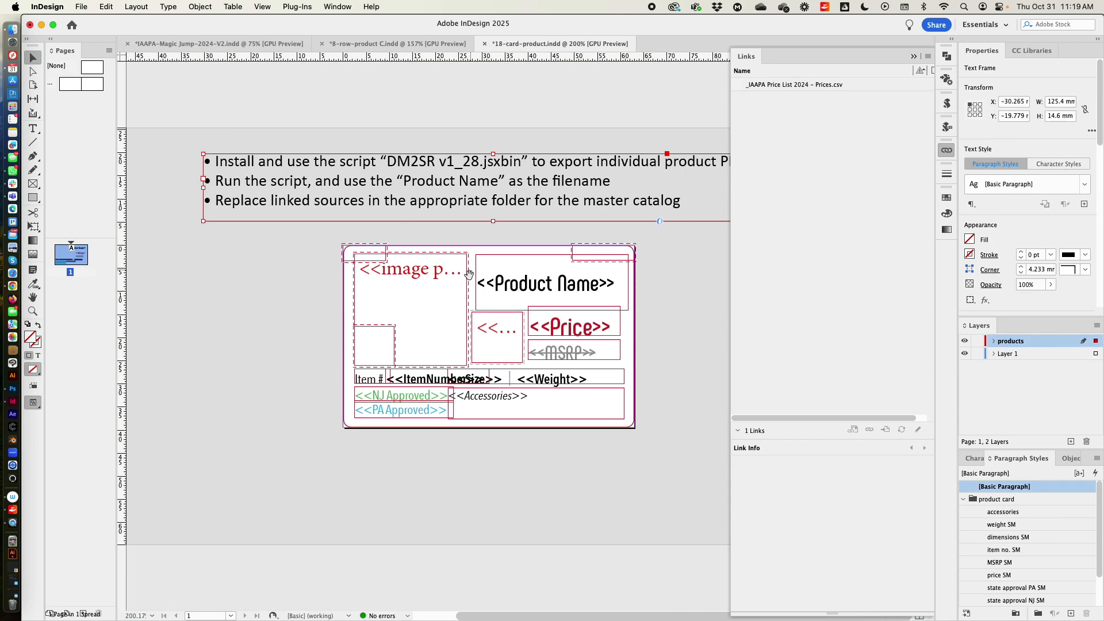
left_click(554, 502)
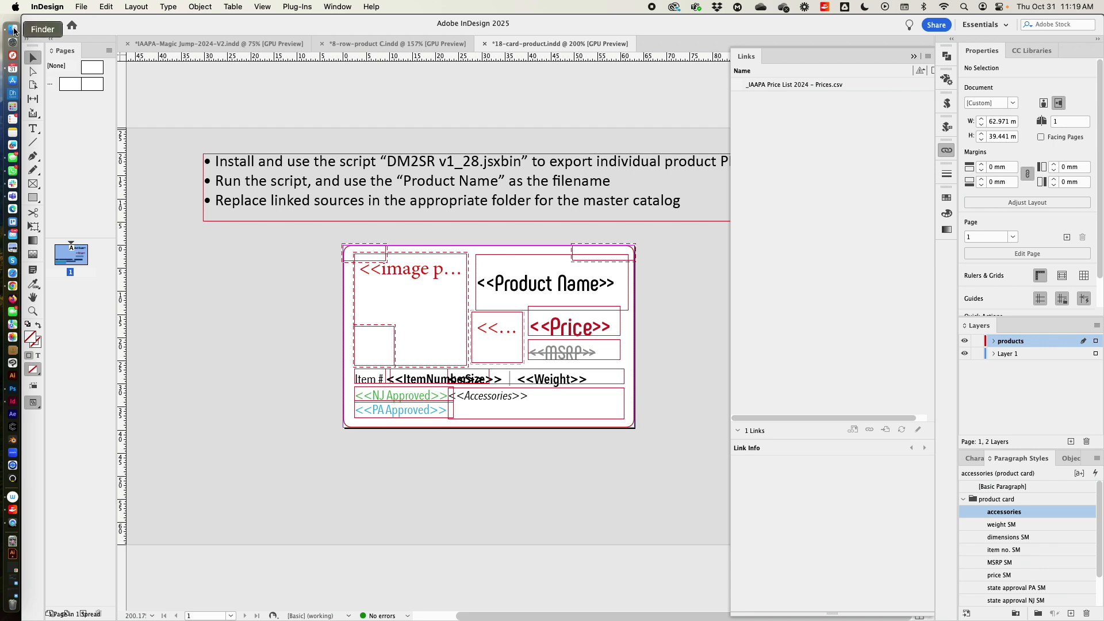
left_click(235, 44)
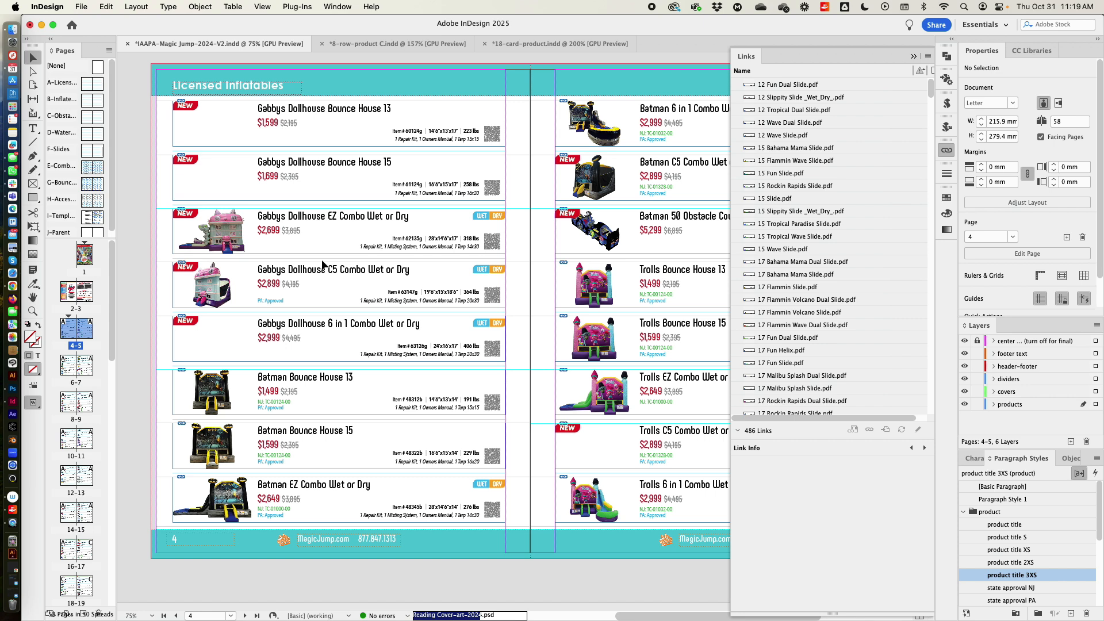
scroll(257, 181, "down", 5)
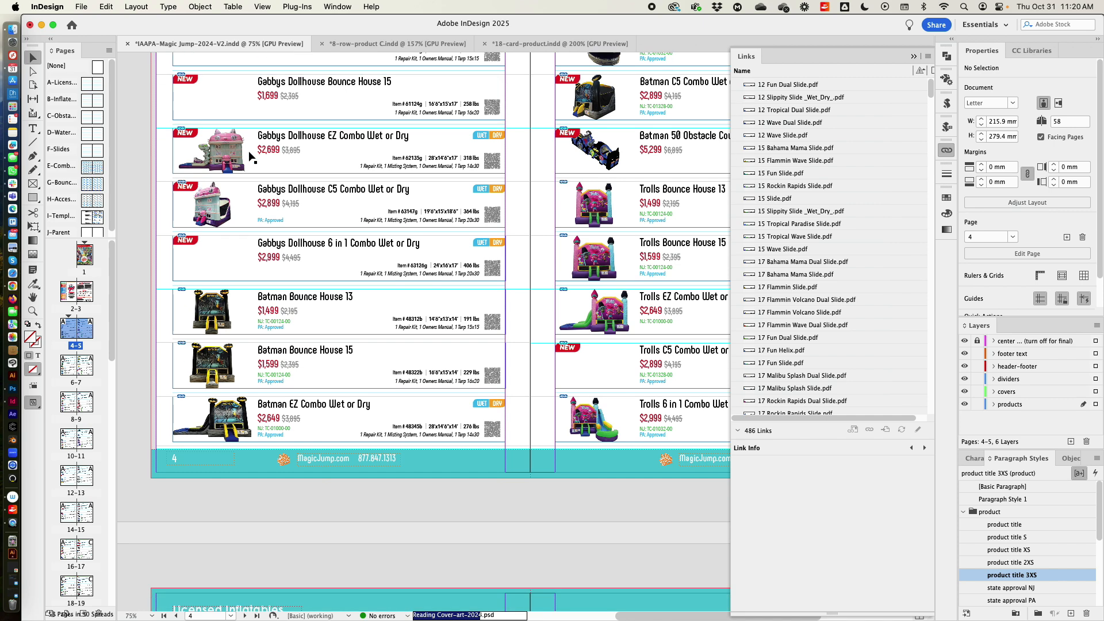
scroll(257, 181, "up", 5)
left_click(257, 182)
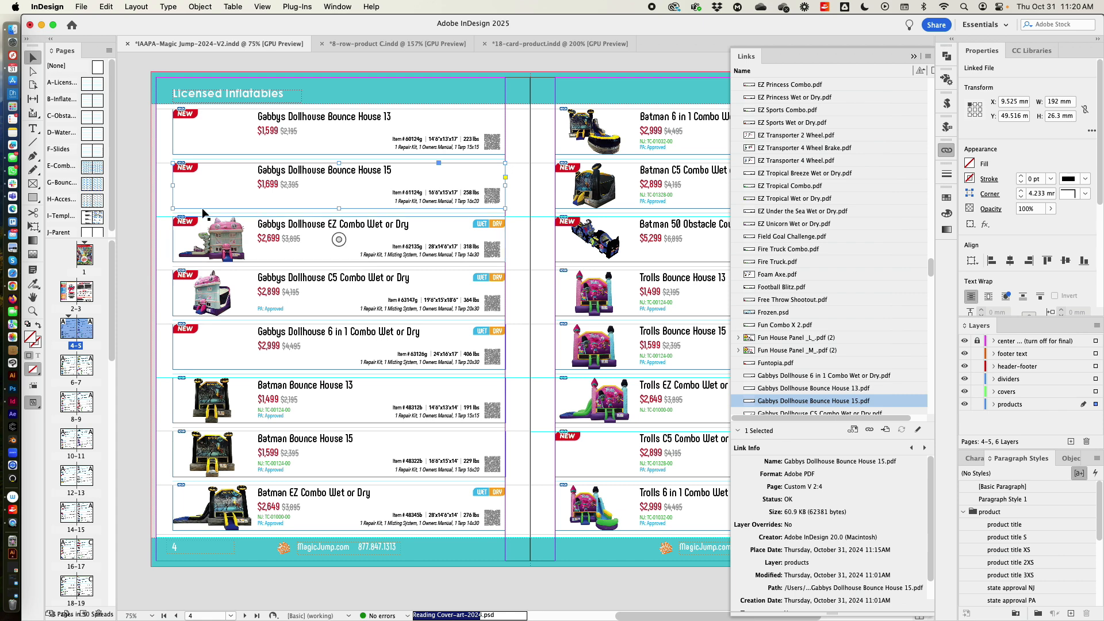
left_click(334, 581)
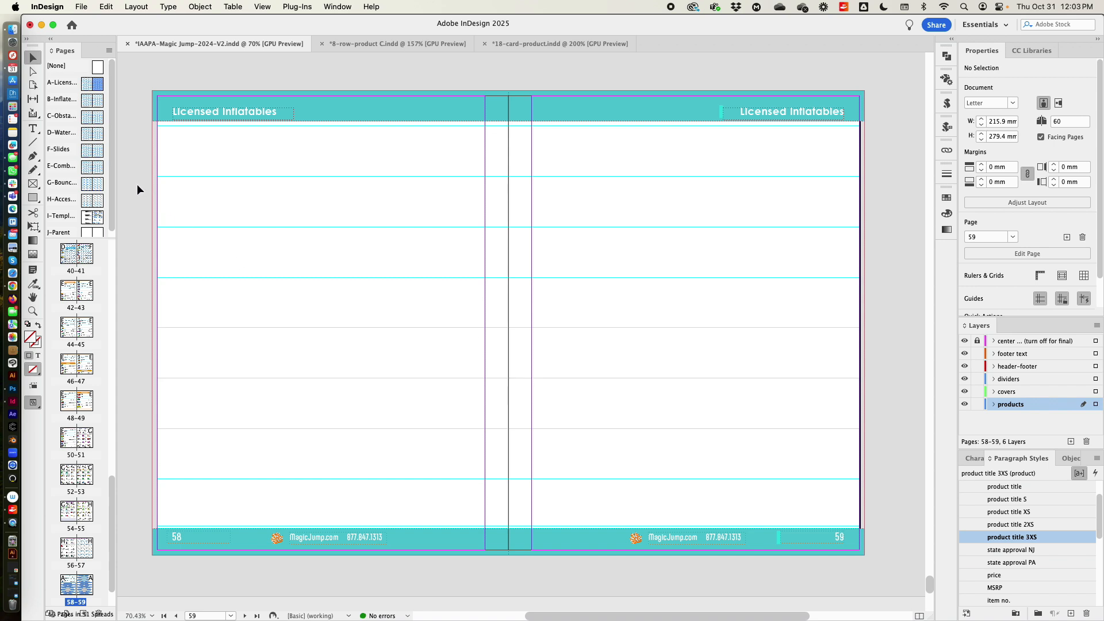
Place the 6 in 1 Unicorn Combo and 12 Fun Dual, Slippity, Tropical Dual and Wave Dual Slide PDFs from the linked products folder onto page 58.
left_click(12, 29)
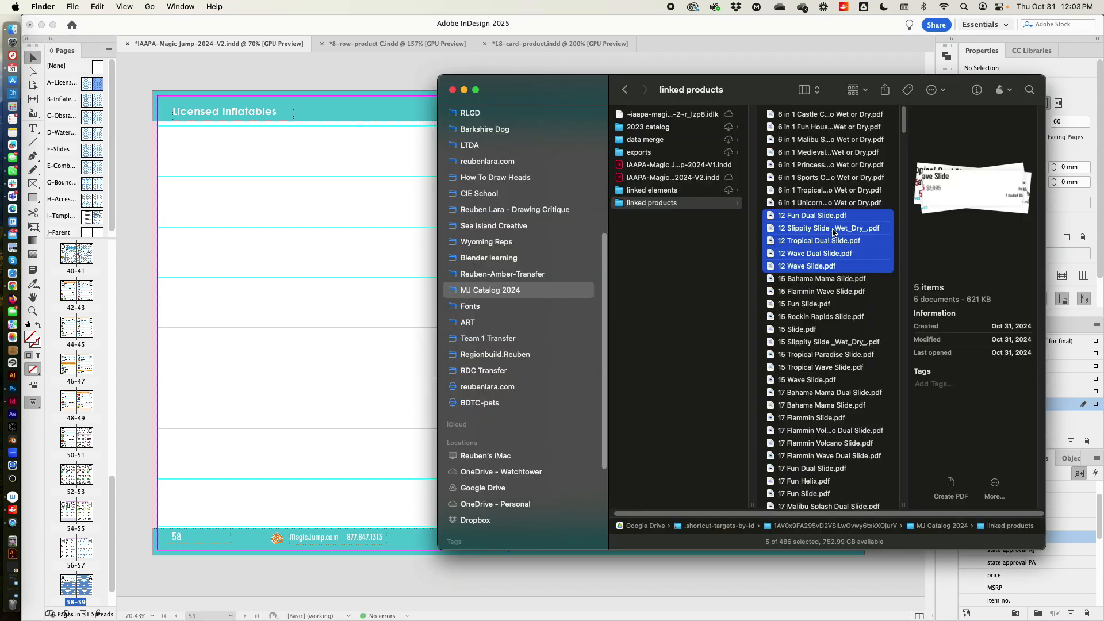
left_click(817, 206)
left_click(832, 254, "shift")
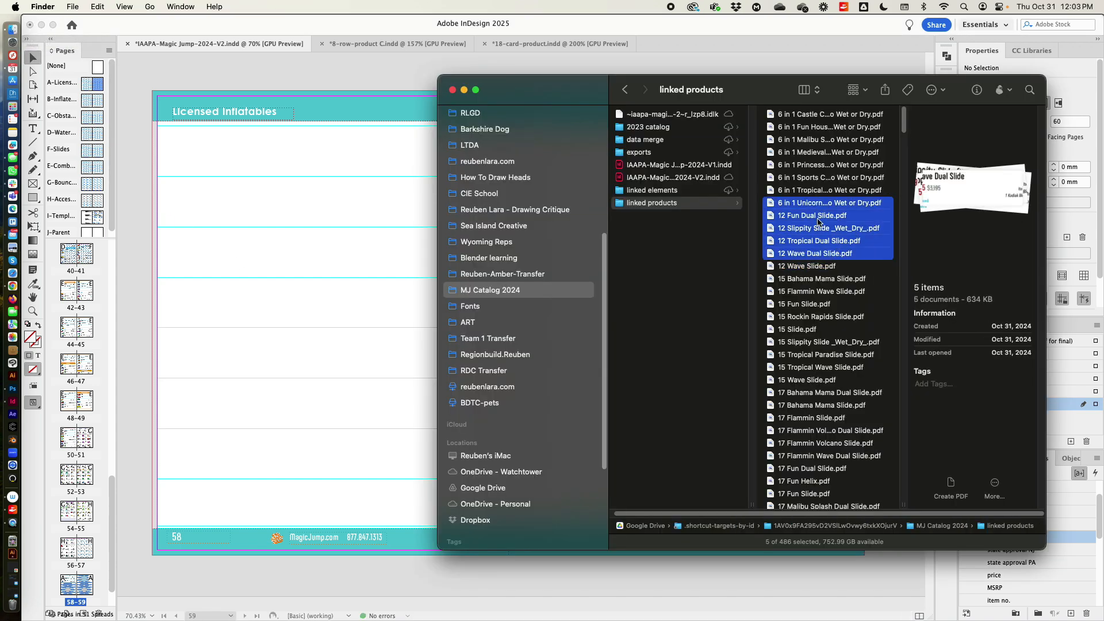
left_click_drag(830, 220, 310, 202)
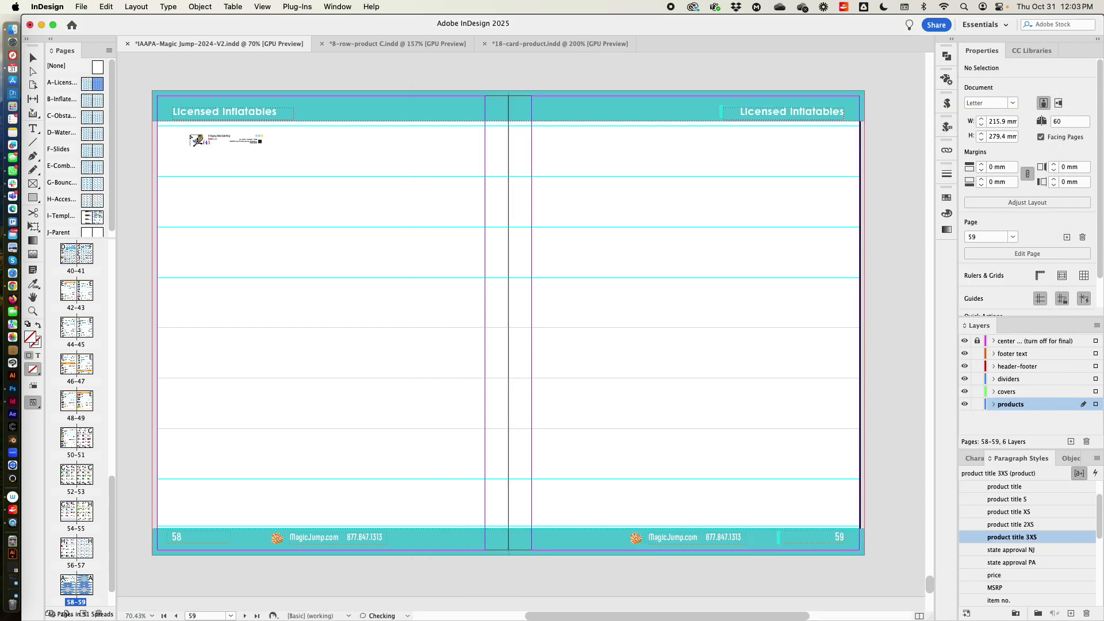
left_click(189, 135)
left_click(198, 202)
left_click(198, 261)
left_click(207, 303)
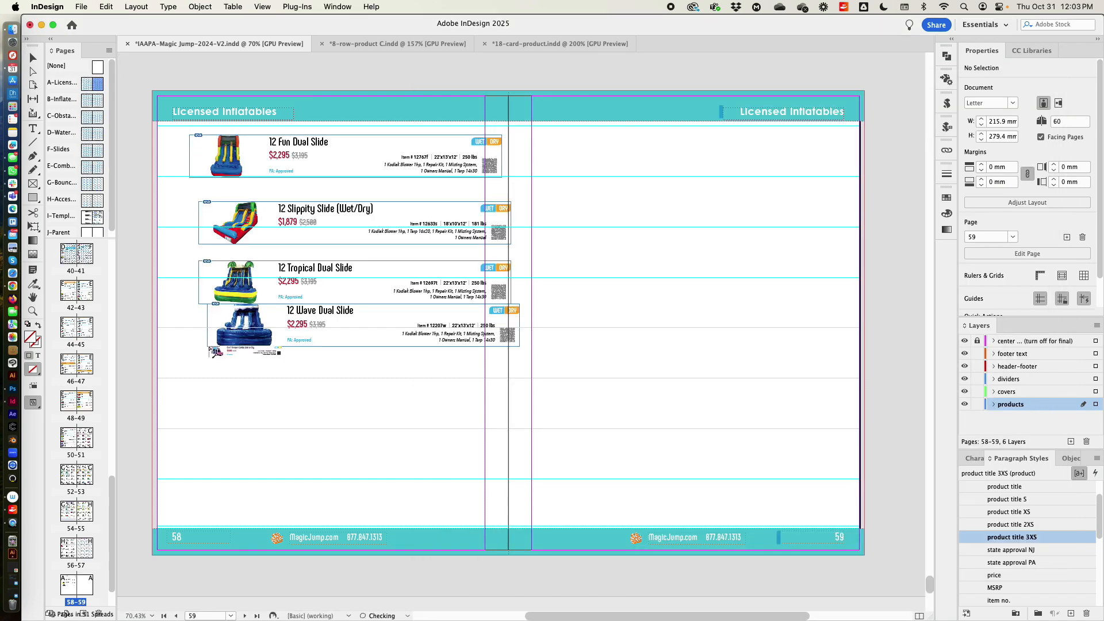
left_click(207, 347)
Move the five placed product cards into the first five rows of page 58, snapping them to the guides.
left_click_drag(397, 374, 385, 392)
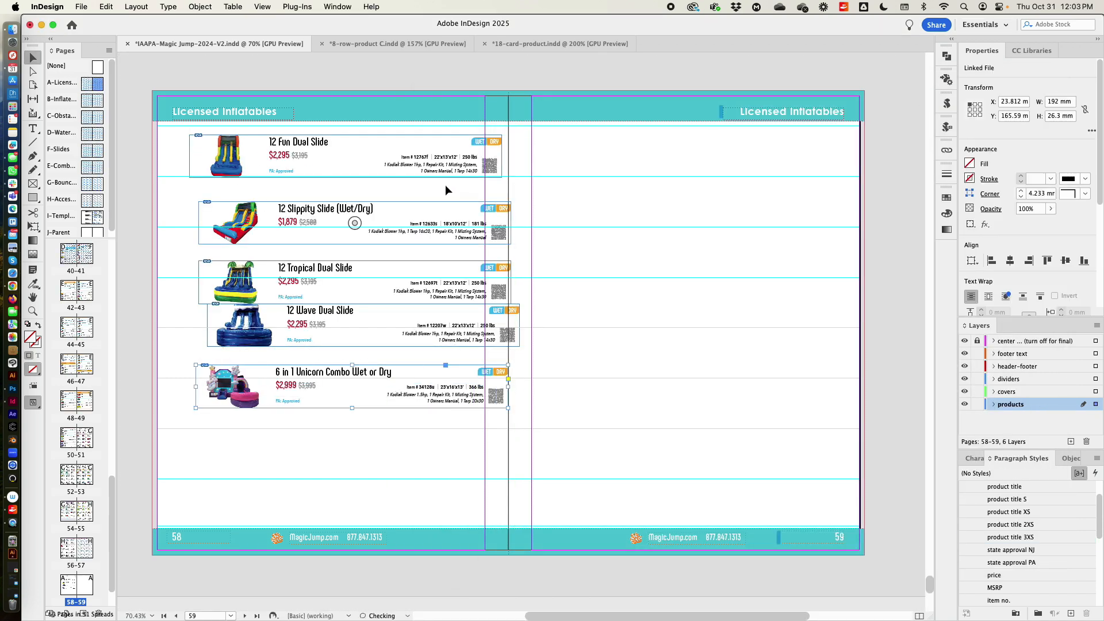
mouse_move(467, 165)
left_mouse_down()
mouse_move(442, 164)
mouse_move(452, 156)
left_mouse_up()
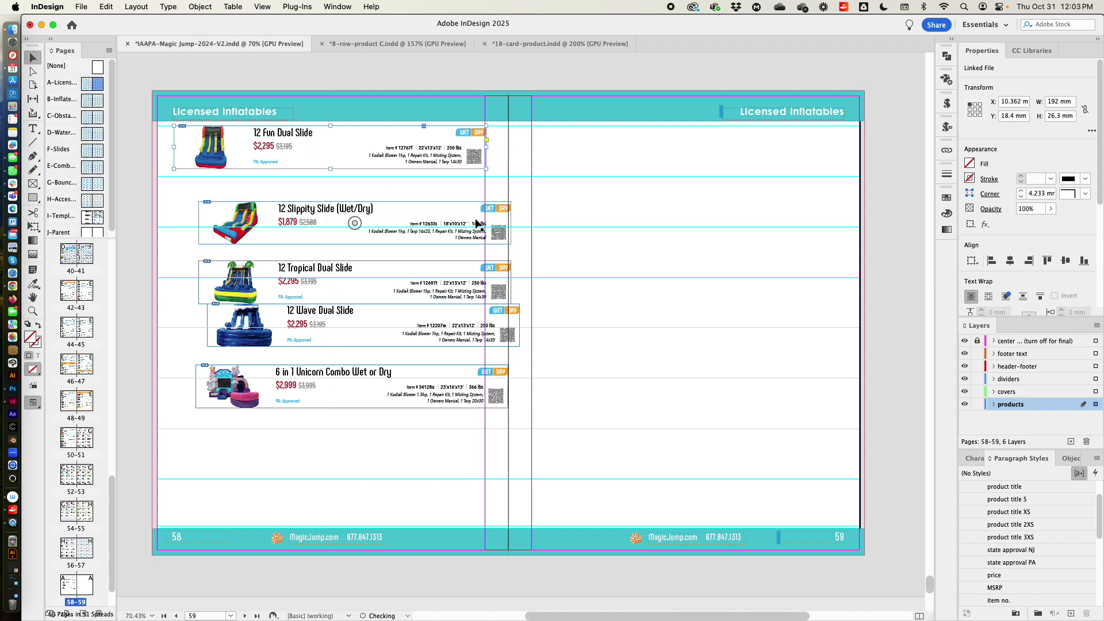
left_click_drag(473, 213, 448, 188)
left_click(472, 158)
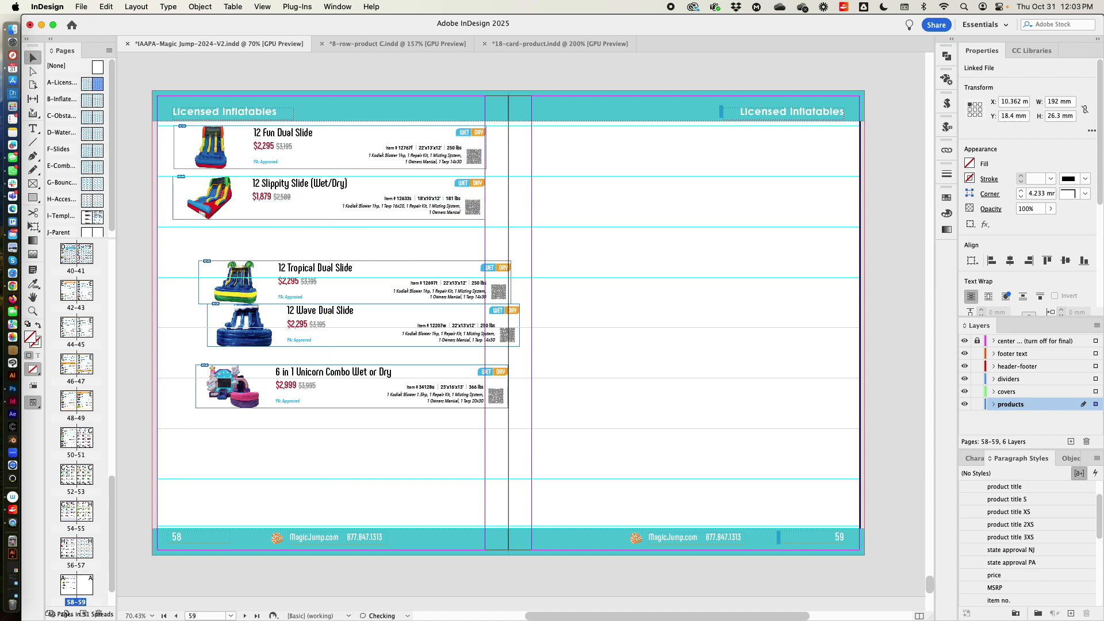
left_click_drag(489, 288, 463, 253)
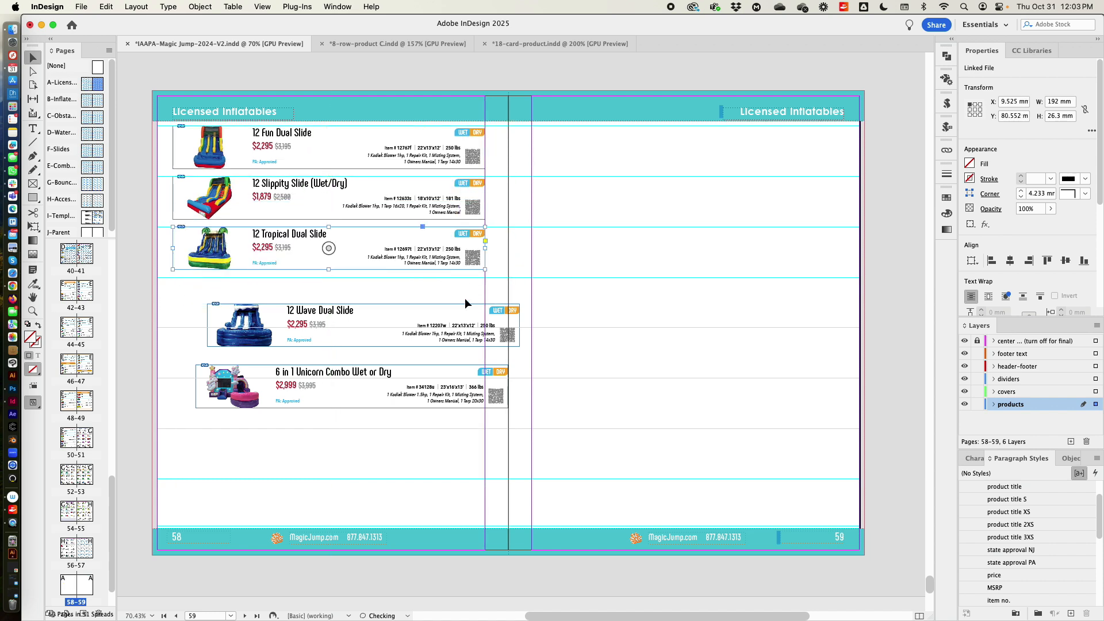
left_click_drag(486, 320, 451, 293)
left_click_drag(475, 382, 448, 348)
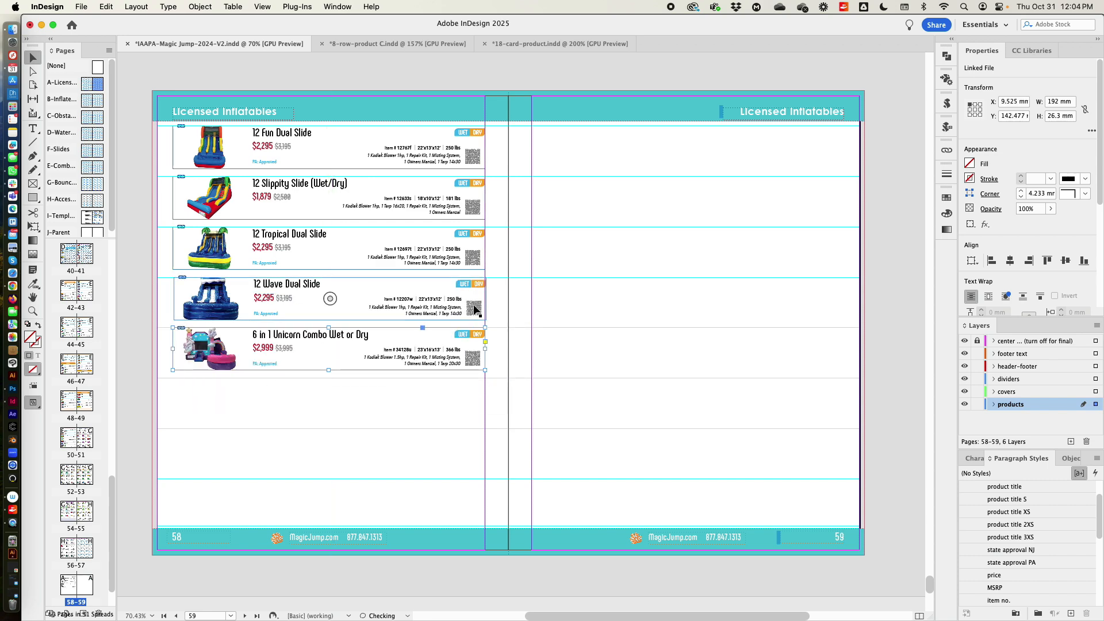
Move the loose product cards around the spread, and delete all of them from pages 58–59.
left_click_drag(473, 308, 655, 217)
left_click(588, 211)
left_click_drag(587, 212, 570, 387)
left_click_drag(542, 292, 599, 231)
left_click_drag(594, 103, 563, 439)
left_click_drag(630, 283, 556, 482)
left_click_drag(577, 370, 538, 322)
left_click_drag(213, 167, 617, 442)
key("Delete")
left_click_drag(547, 424, 458, 426)
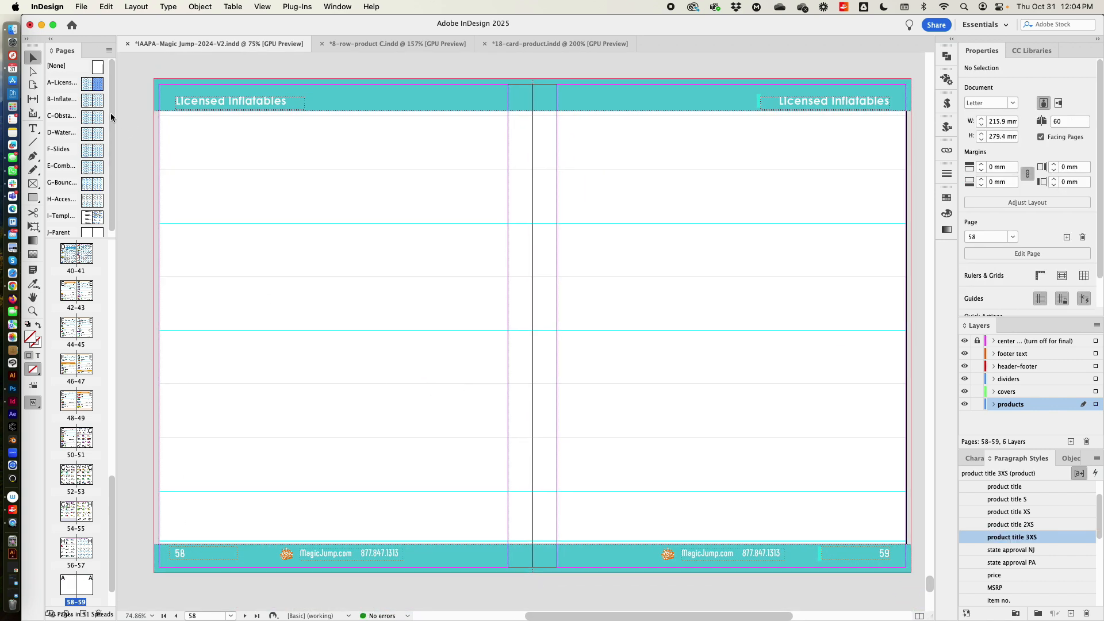
Open the A-Licensed parent spread, reapply it to pages 58 and 59, and return to that spread.
double_click(89, 86)
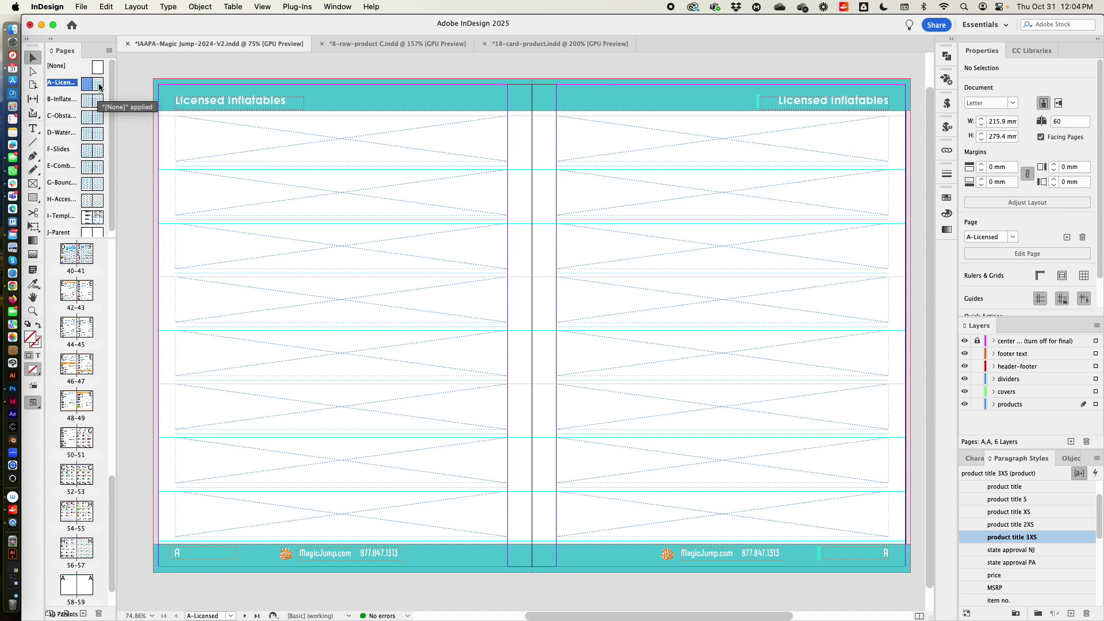
double_click(98, 85)
double_click(85, 86)
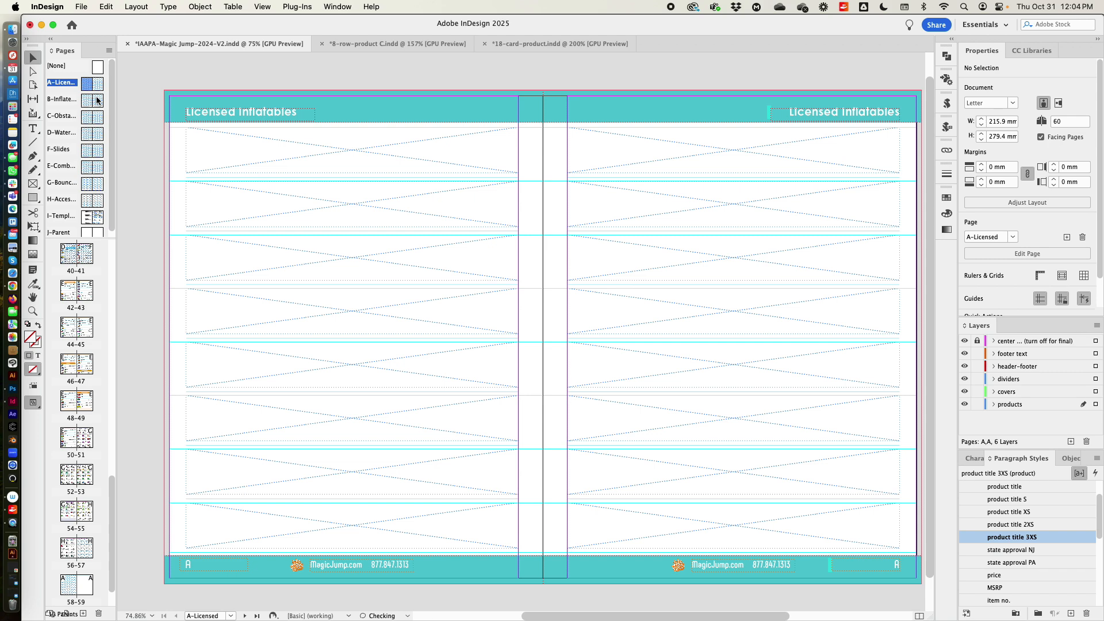
double_click(75, 586)
left_click_drag(401, 208, 350, 200)
left_click_drag(368, 207, 350, 207)
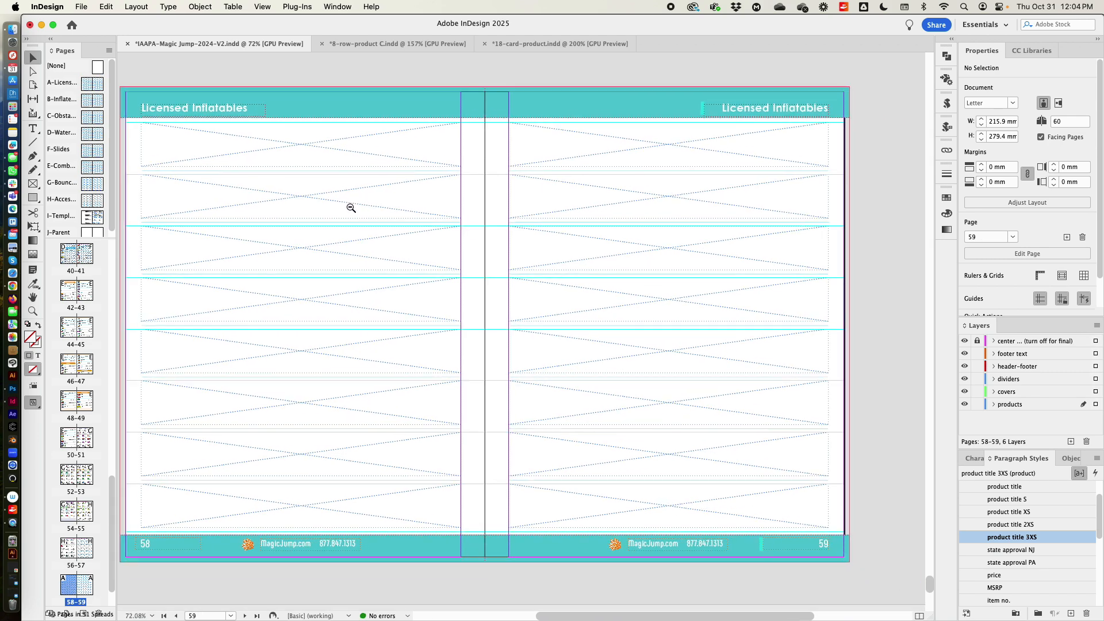
left_click_drag(270, 185, 279, 182)
left_click_drag(196, 143, 208, 144)
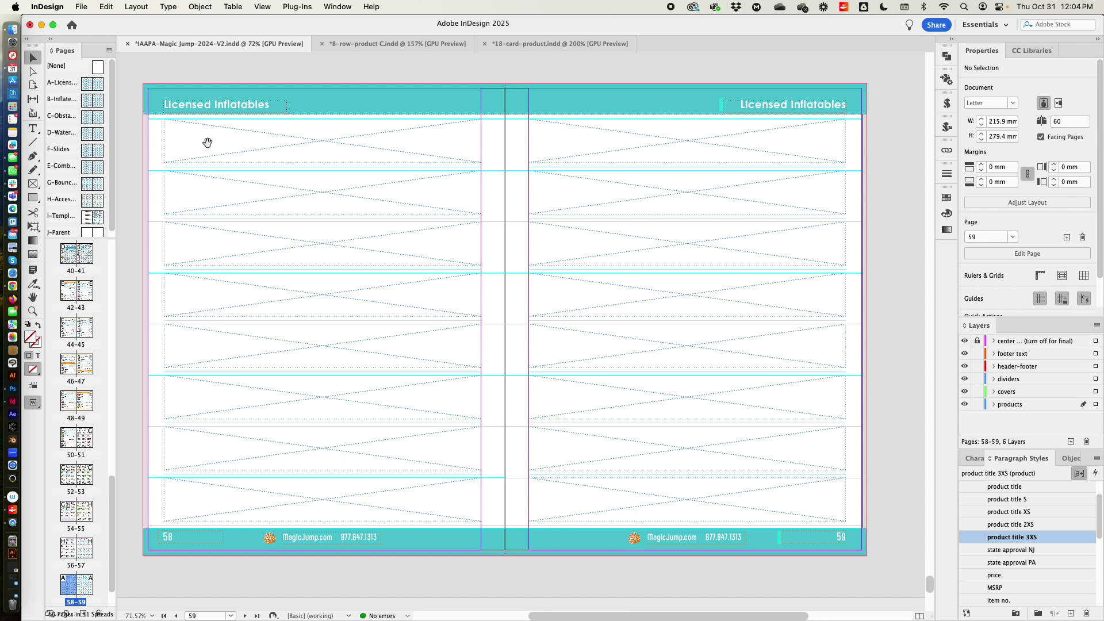
Override the eight parent placeholder frames on page 58, undoing the accidental move of selected frames.
left_click_drag(273, 178, 306, 265)
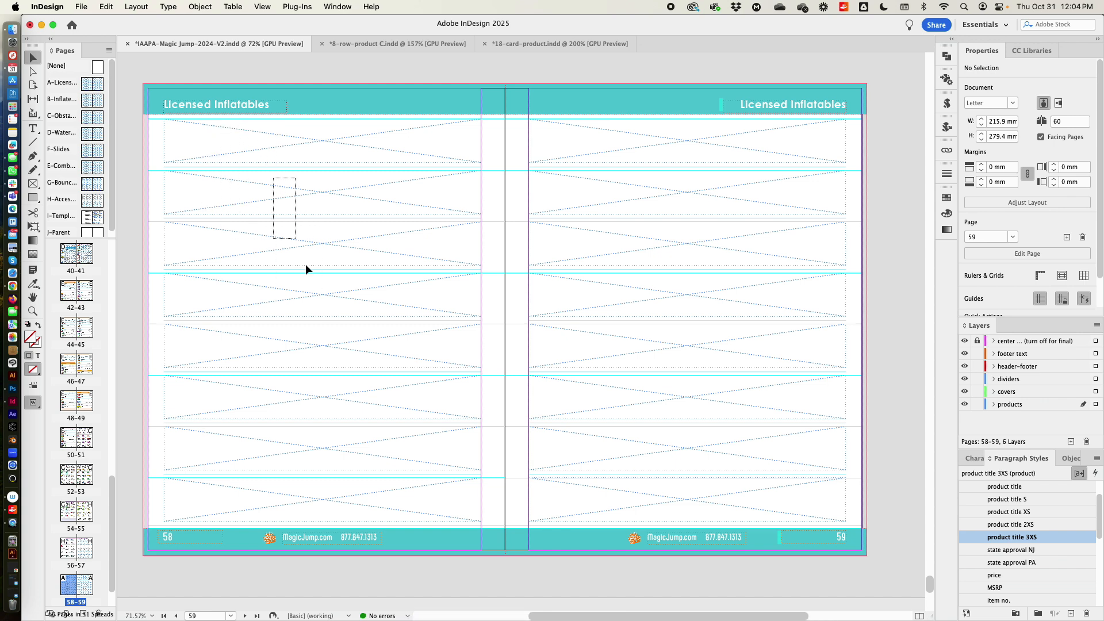
left_click(268, 141)
left_click(277, 182, "shift")
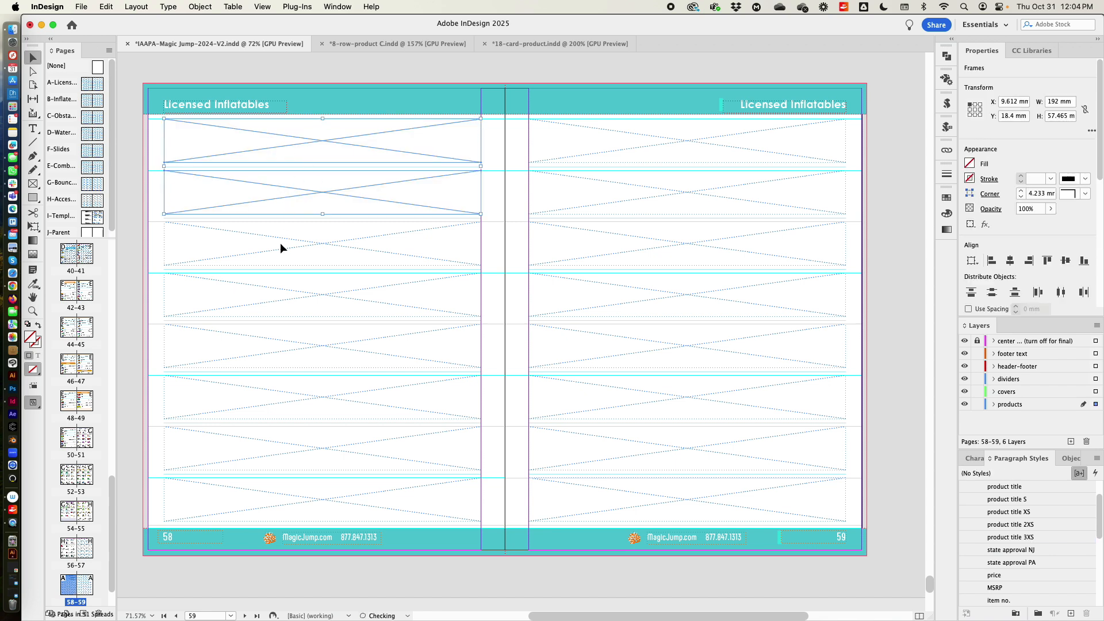
left_click(280, 243, "shift")
left_click_drag(268, 204, 372, 263)
key("super+z")
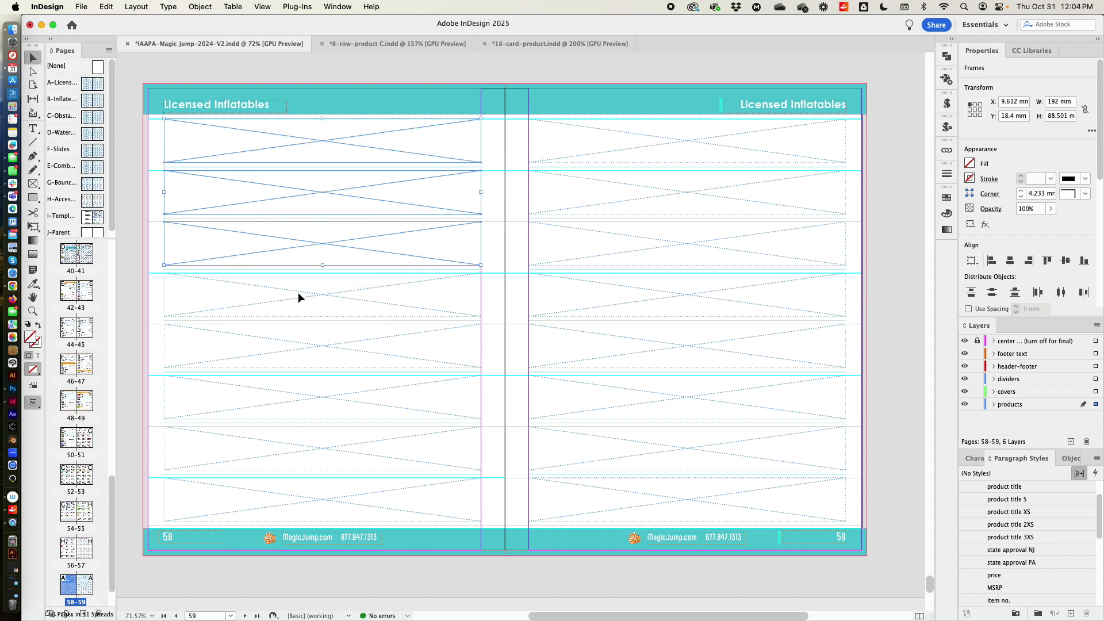
left_click(246, 298, "shift")
left_click(256, 345, "shift")
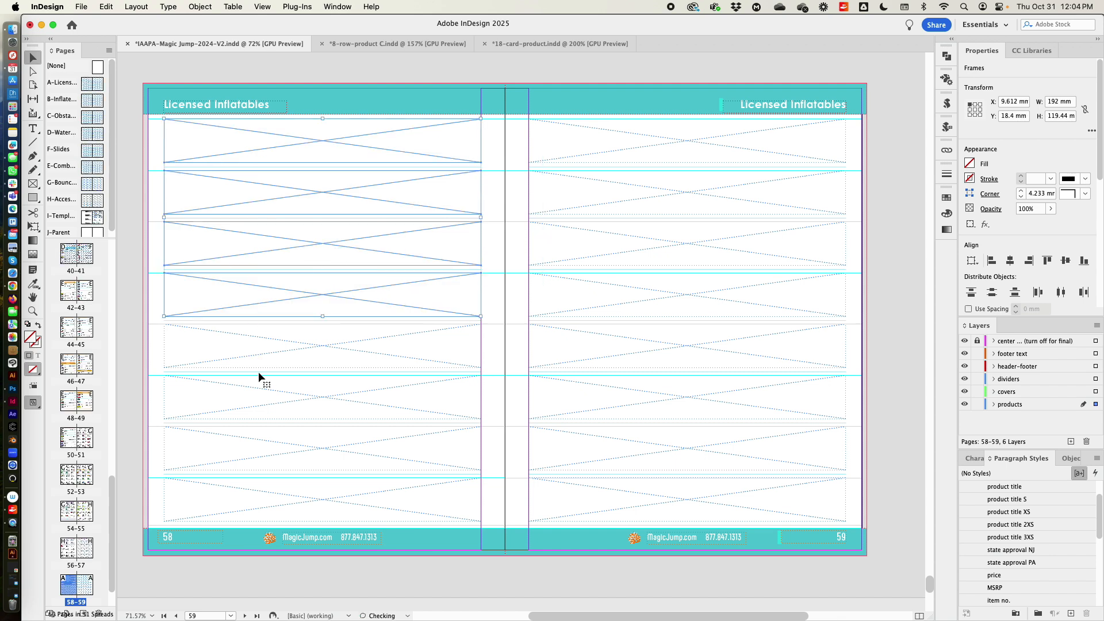
left_click(254, 396, "shift")
left_click(250, 455, "shift")
left_click(247, 510, "shift")
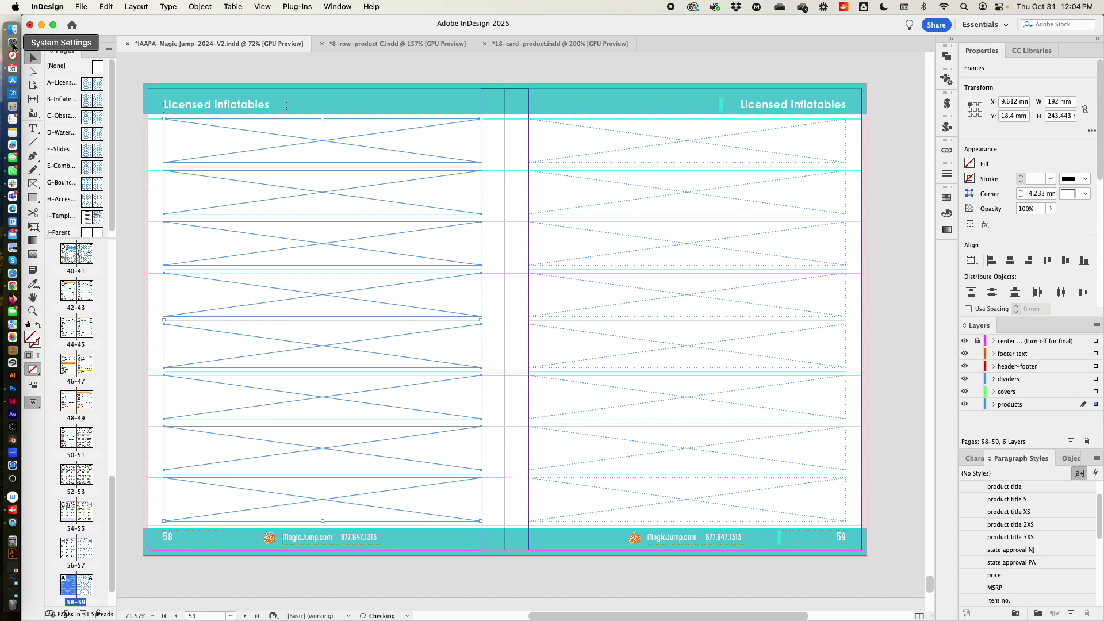
Place the 6 in 1 Unicorn Combo Wet or Dry and 12 Fun Dual Slide PDFs from Finder into page 58's first two frames.
left_click(12, 28)
left_click(138, 91)
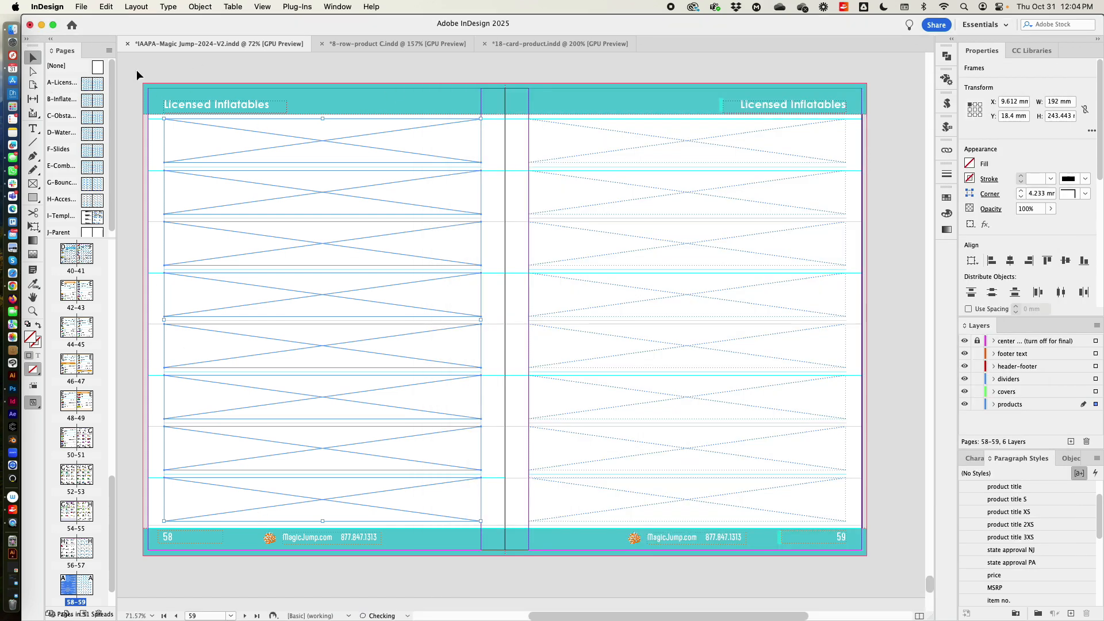
left_click(12, 29)
left_click(834, 178)
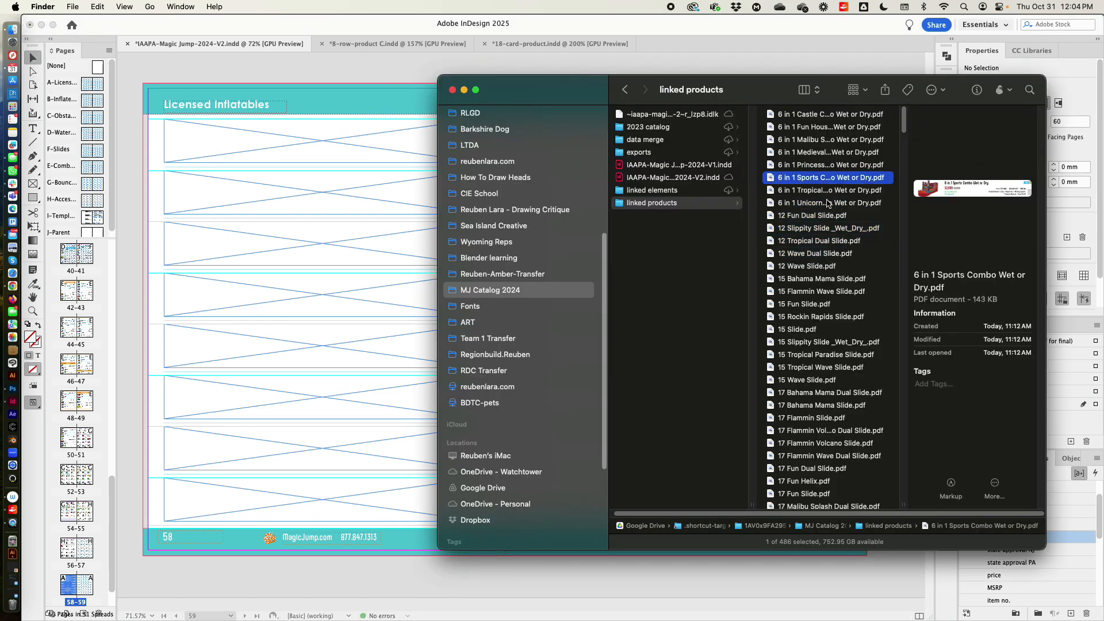
left_click(840, 205)
left_click_drag(839, 209, 368, 143)
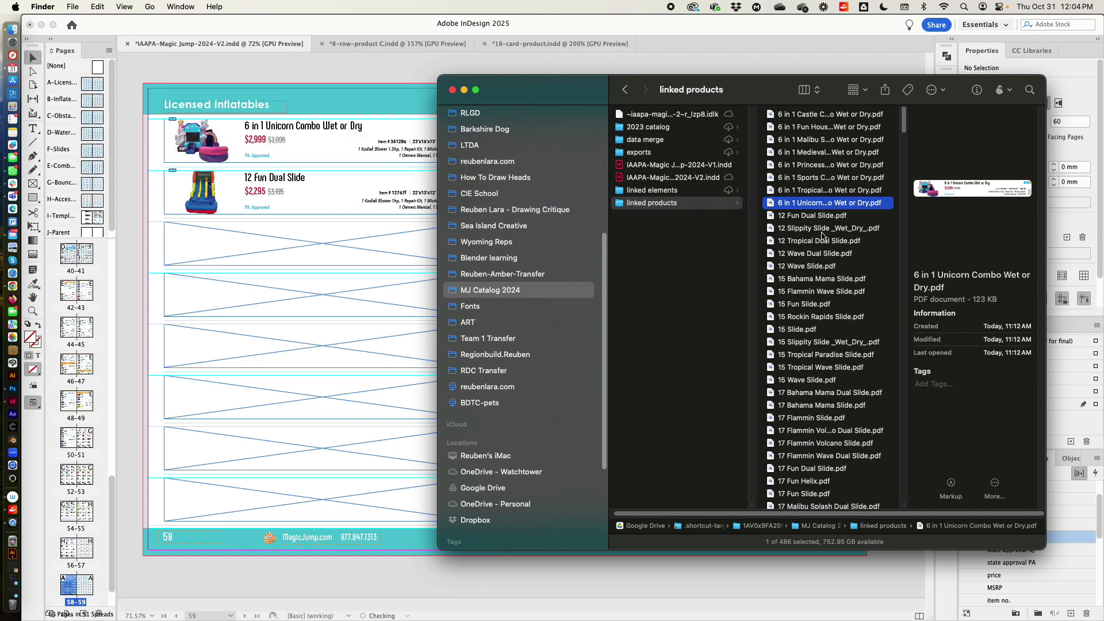
Place 12 Slippity Slide _Wet_Dry_.pdf and 12 Wave Slide.pdf into the third and fourth frames on page 58, and return to the catalog.
left_click(823, 230)
left_click(826, 240, "shift")
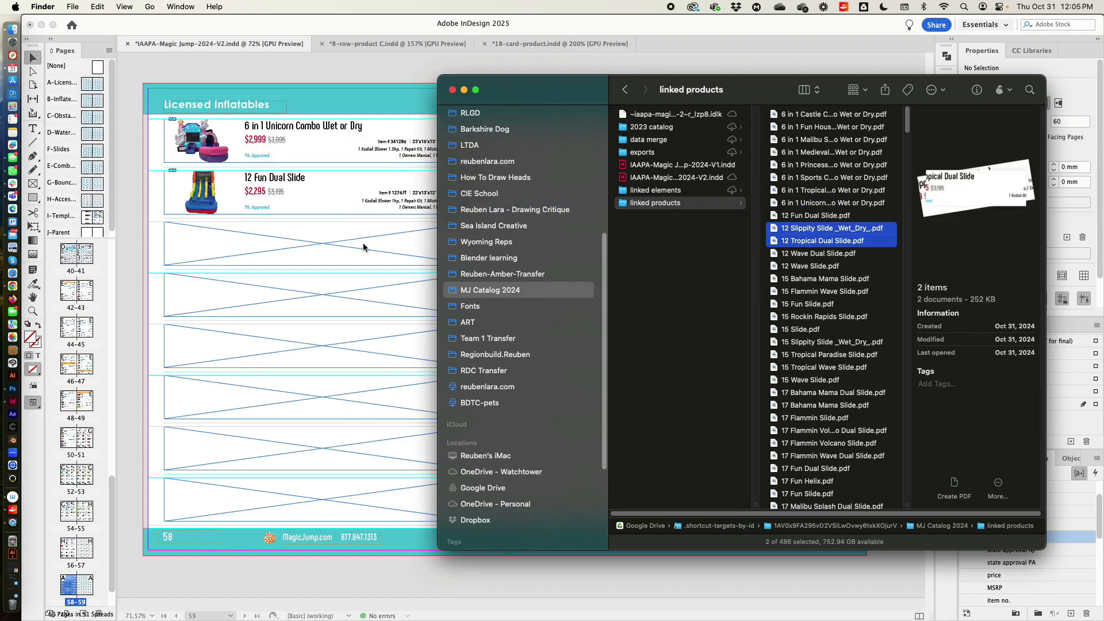
left_click(812, 216)
left_click_drag(822, 231, 403, 252)
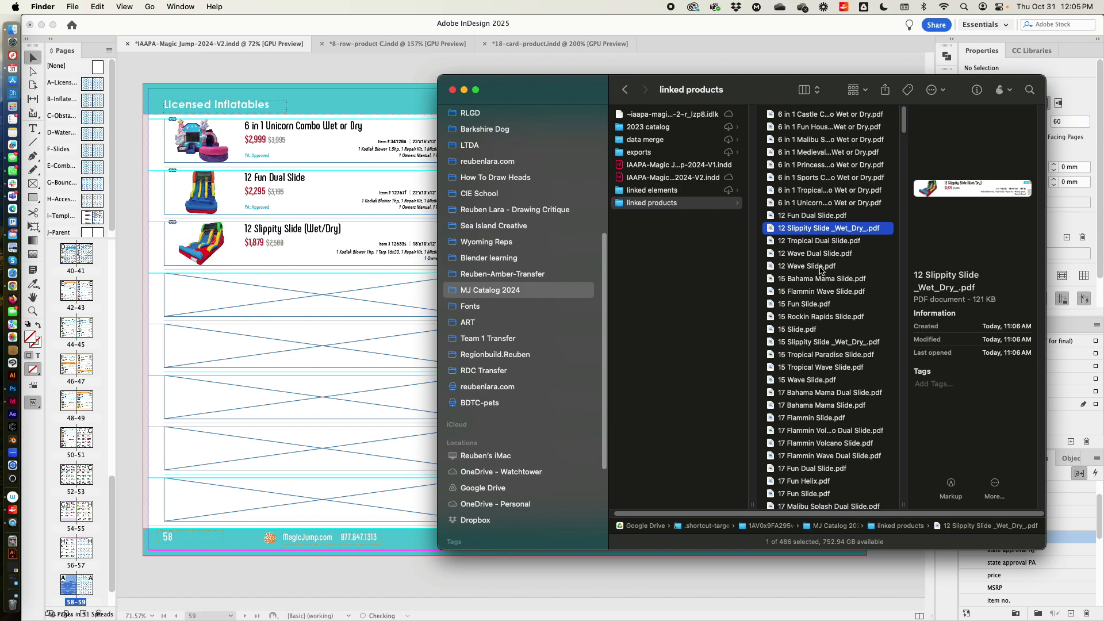
left_click_drag(822, 269, 347, 296)
left_click(136, 236)
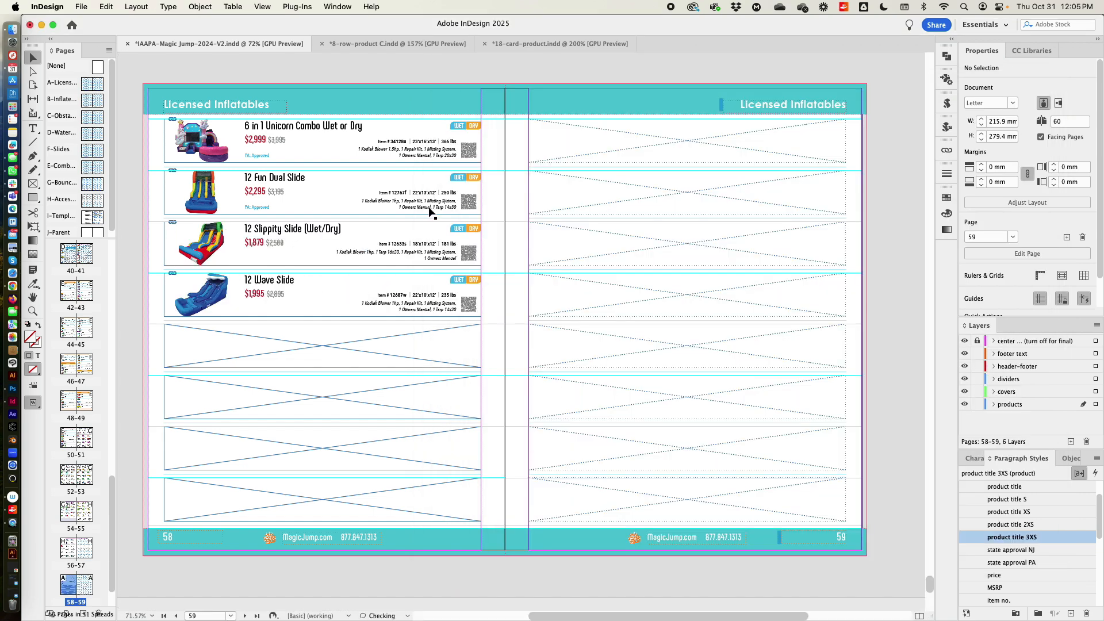
Place 12 Tropical Dual Slide.pdf from Finder into both the first and second placeholder frames on page 59.
scroll(430, 213, "right", 10)
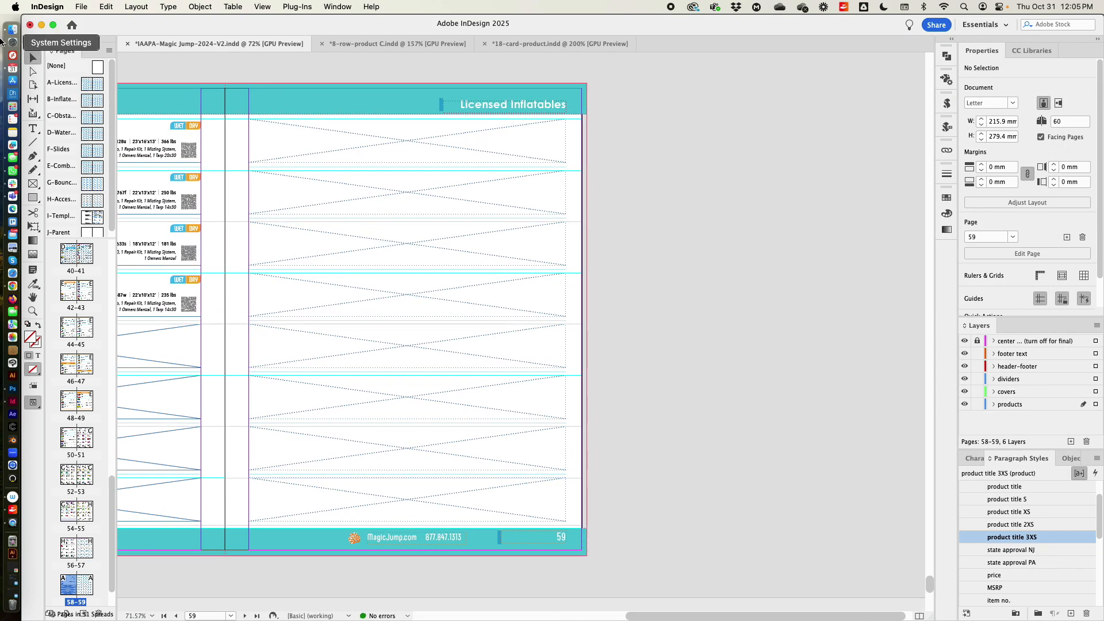
left_click(12, 29)
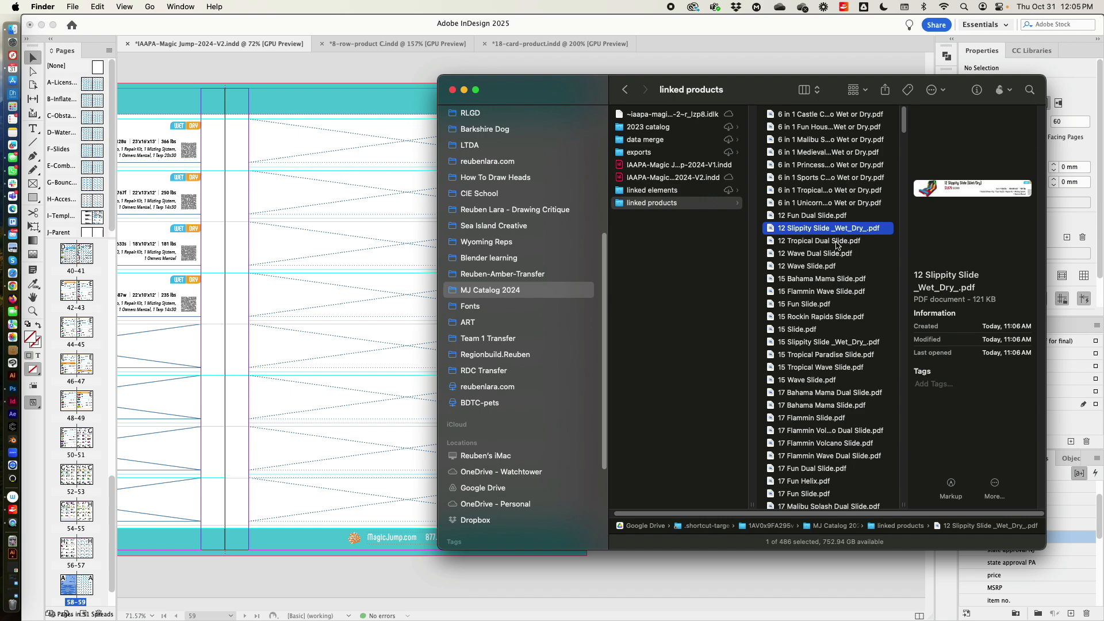
left_click_drag(837, 245, 336, 142)
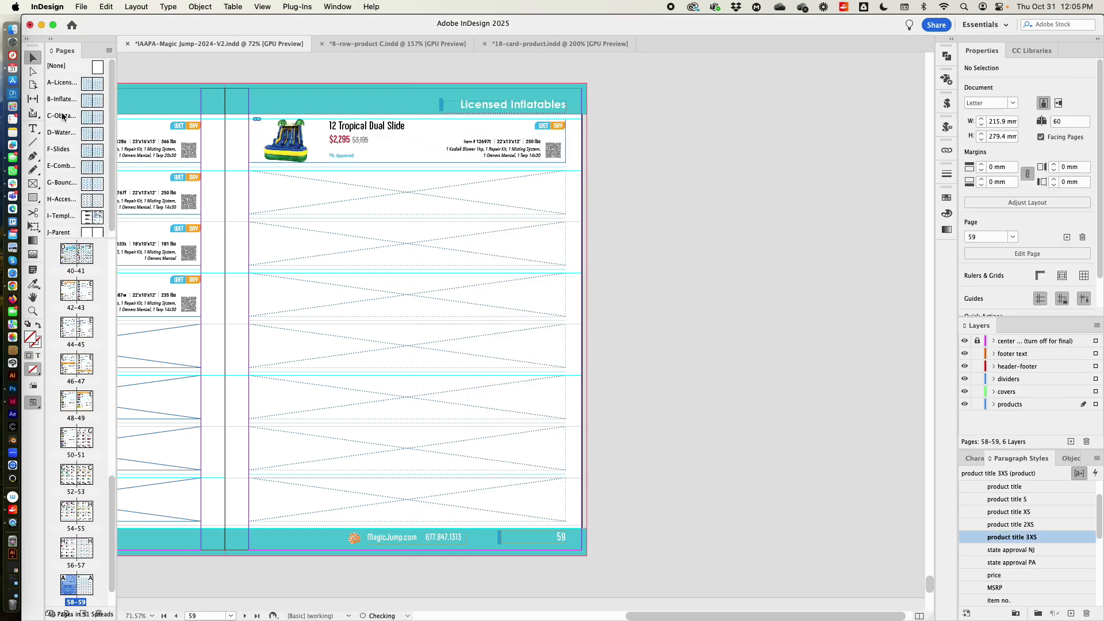
left_click(12, 28)
left_click_drag(830, 246, 326, 191)
left_click(670, 184)
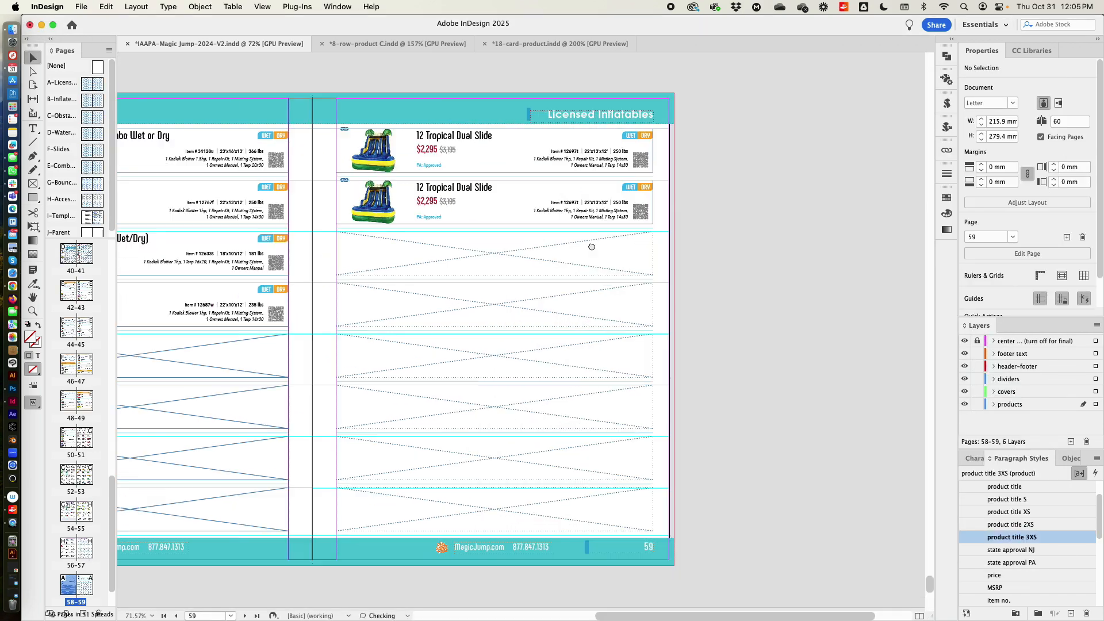
Override the third through sixth parent placeholder frames on page 59 and deselect them.
scroll(633, 212, "left", 5)
left_click(598, 229, "shift+super")
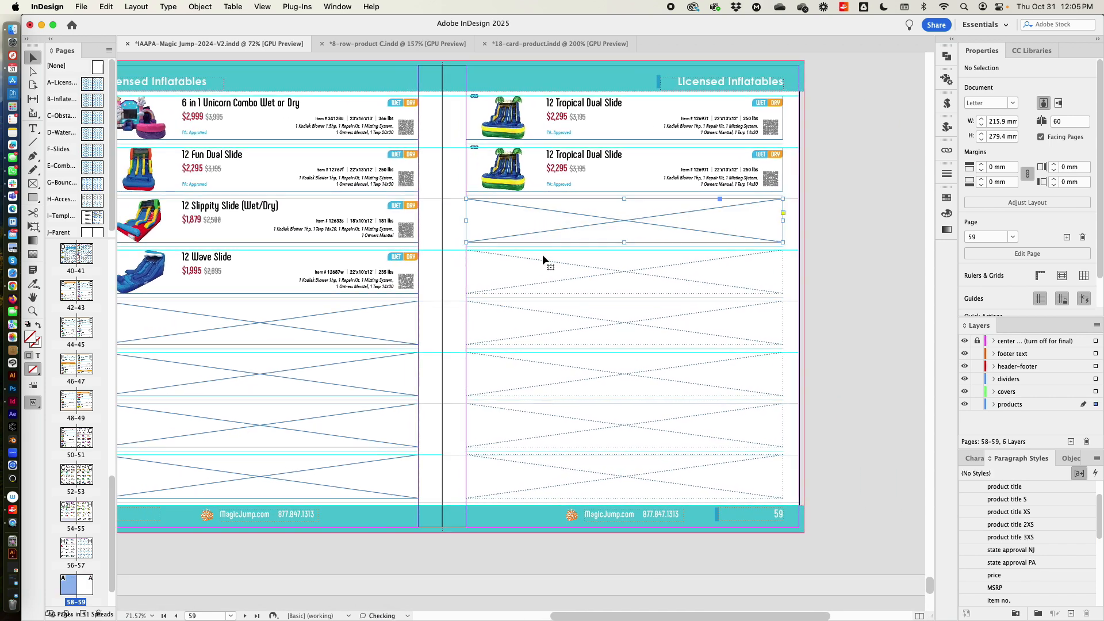
left_click(542, 270, "shift+super")
left_click(542, 325, "shift+super")
left_click(564, 372, "shift+super")
left_click(819, 275)
scroll(819, 275, "right", 4)
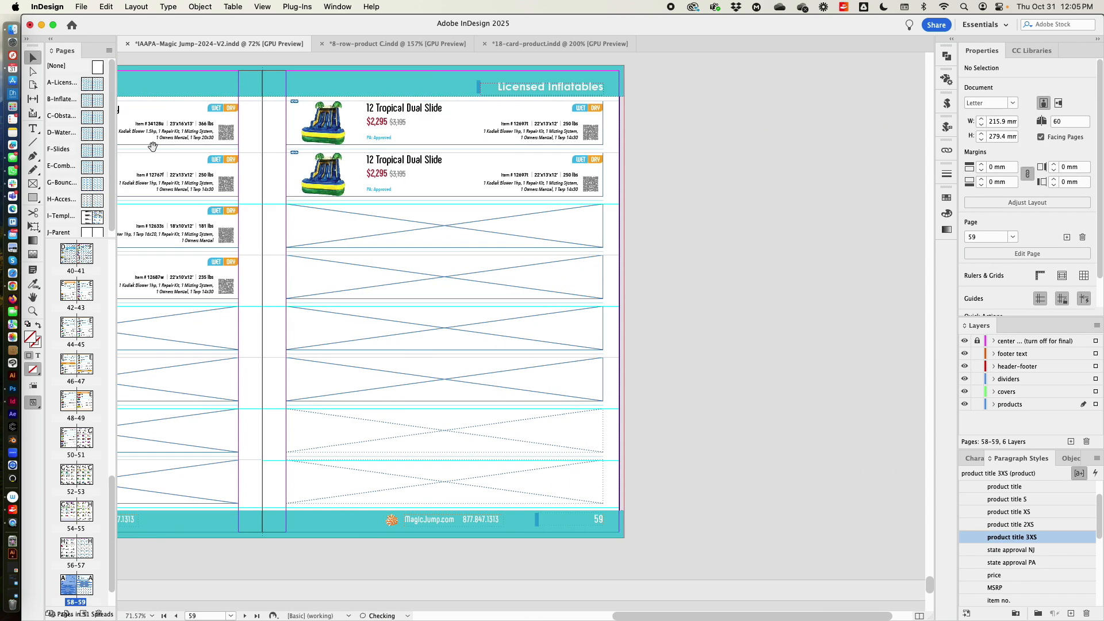
Place the 12 Wave Slide, 15 Bahama Mama Slide and 15 Fun Slide PDFs from Finder into page 59's third, fourth and fifth frames.
left_click(12, 29)
left_click_drag(793, 270, 345, 227)
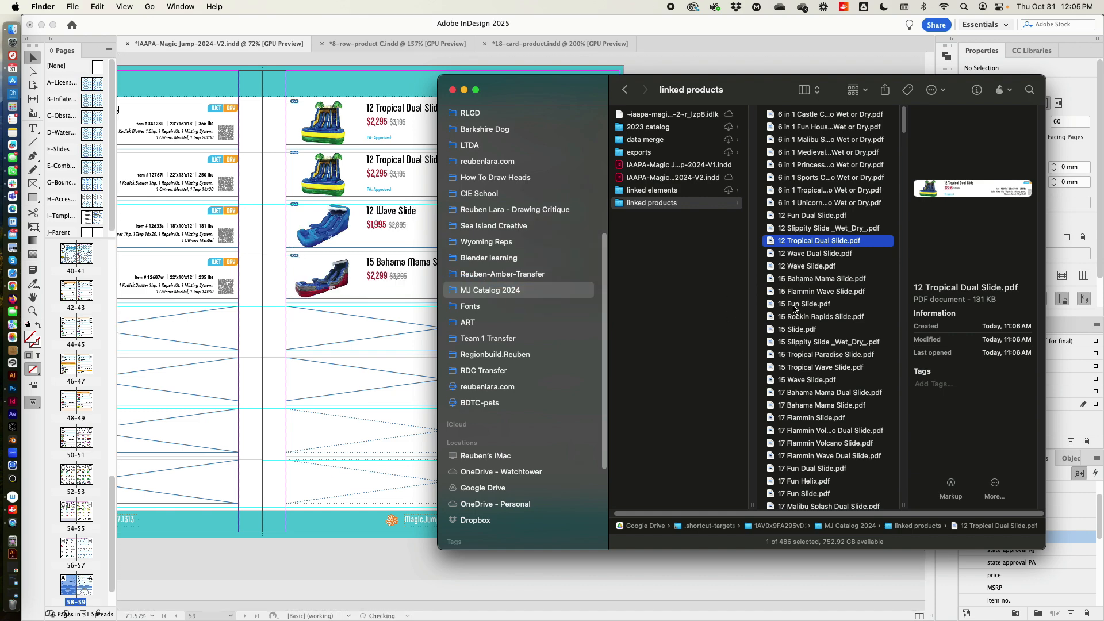
left_click_drag(796, 309, 377, 328)
Switch the catalog to Preview mode and examine the placed product rows across pages 58 and 59.
scroll(405, 565, "left", 2)
scroll(405, 564, "up", 1)
scroll(597, 363, "left", 3)
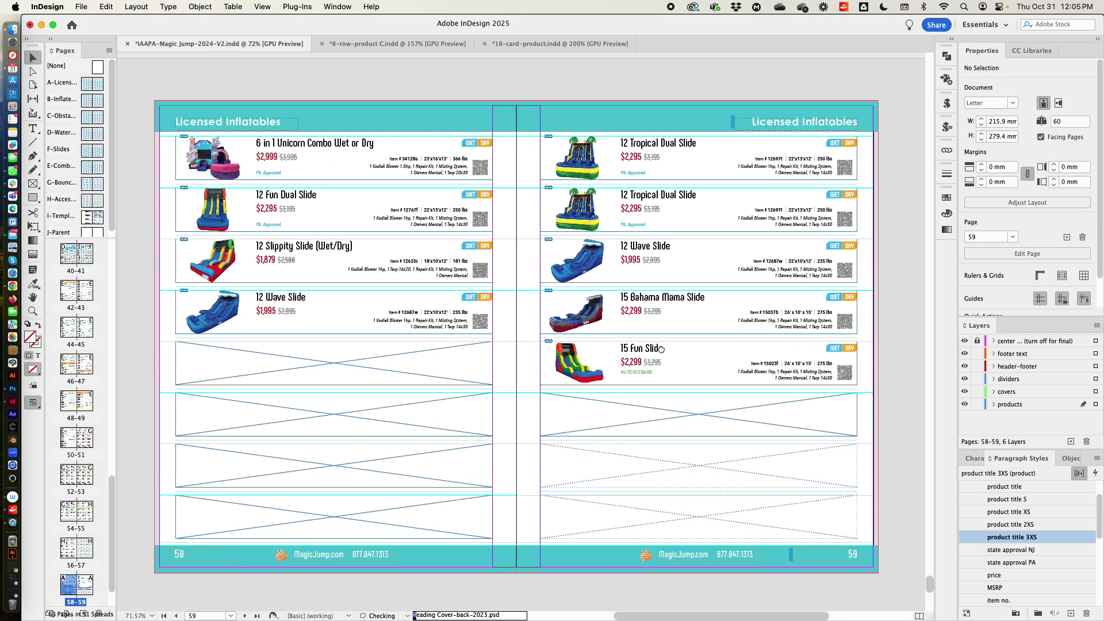
key("w")
left_click_drag(476, 244, 497, 269)
left_click_drag(502, 267, 533, 242)
scroll(534, 241, "down", 4)
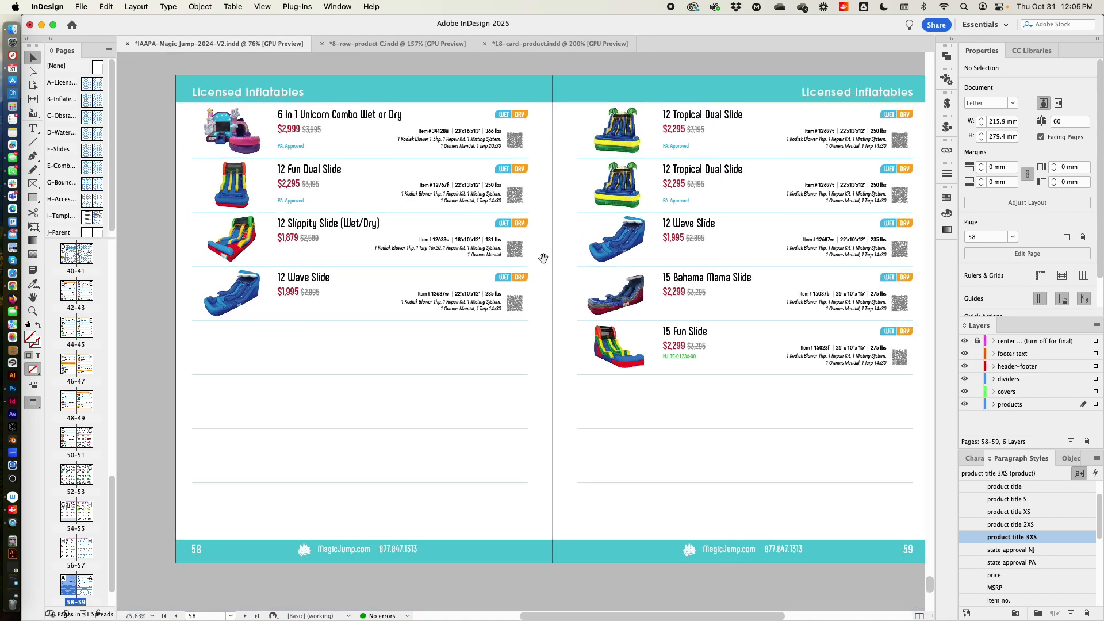
left_click(282, 150)
left_click(295, 73)
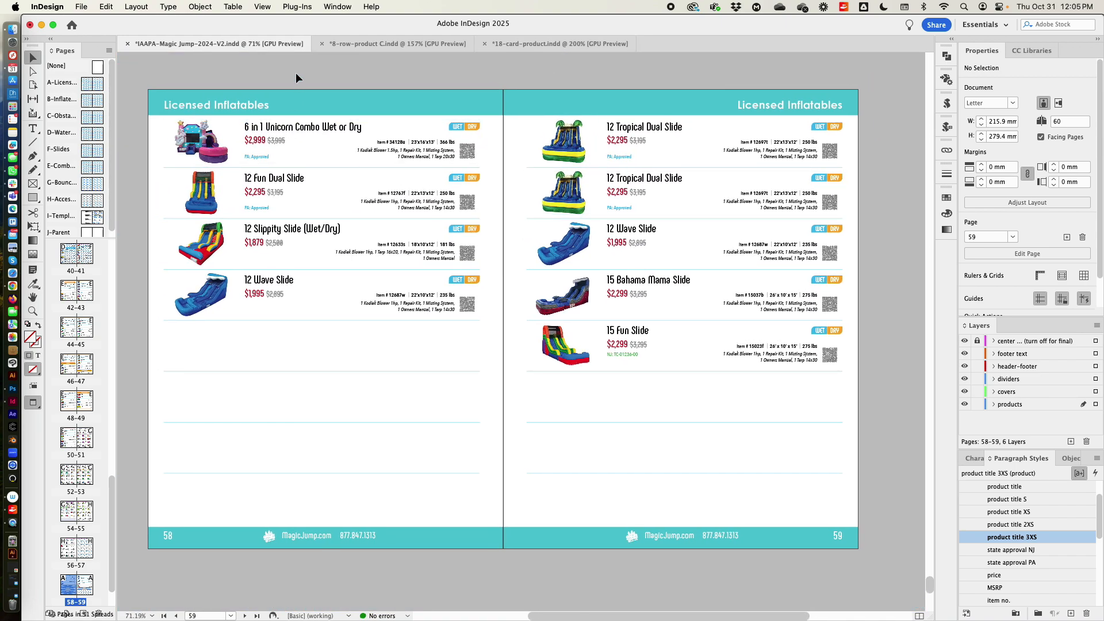
scroll(295, 73, "left", 1)
scroll(289, 71, "up", 2)
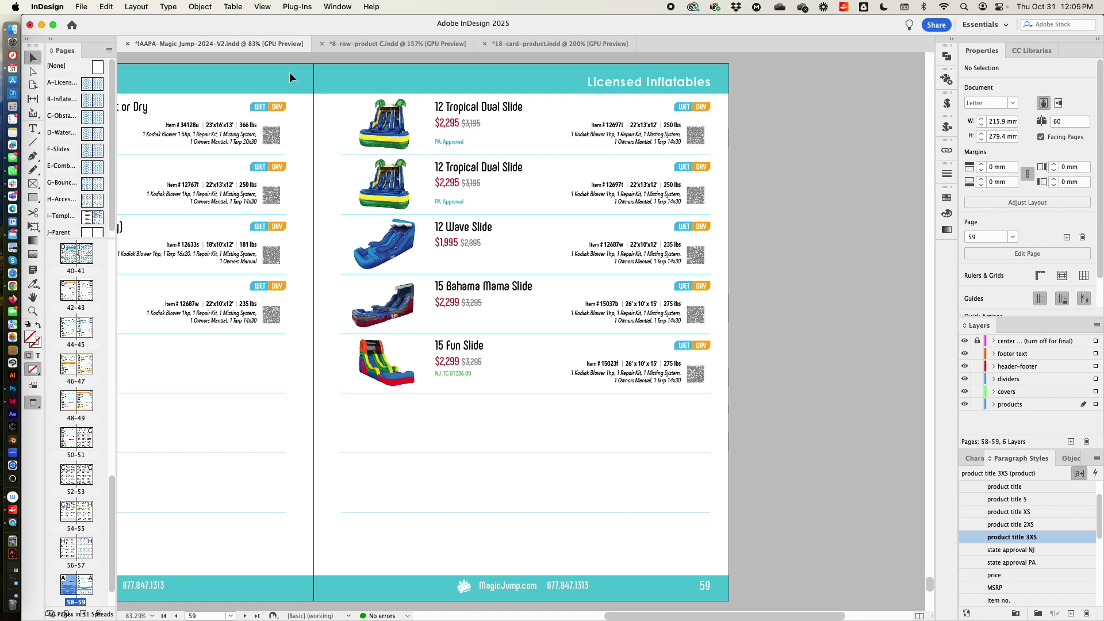
left_click_drag(309, 192, 493, 188)
scroll(493, 188, "right", 1)
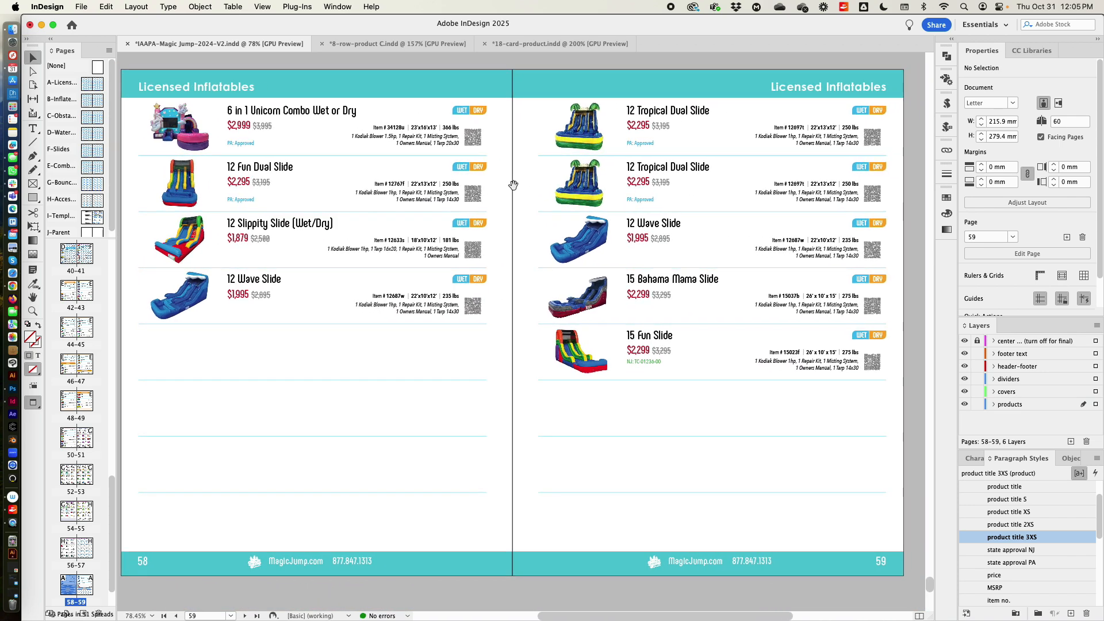